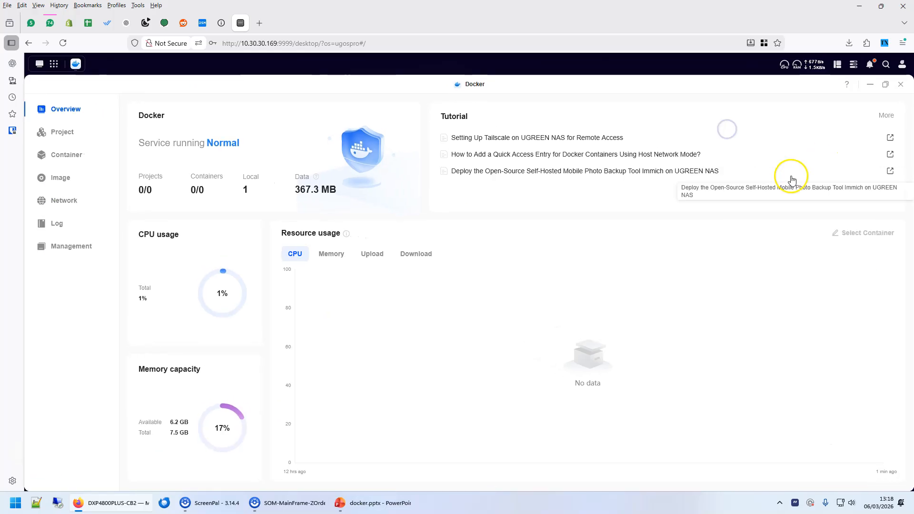
Open the Image Database page listing available images such as memcached, nginx and redis.
{"action": "left_click", "coordinate": [64, 178]}
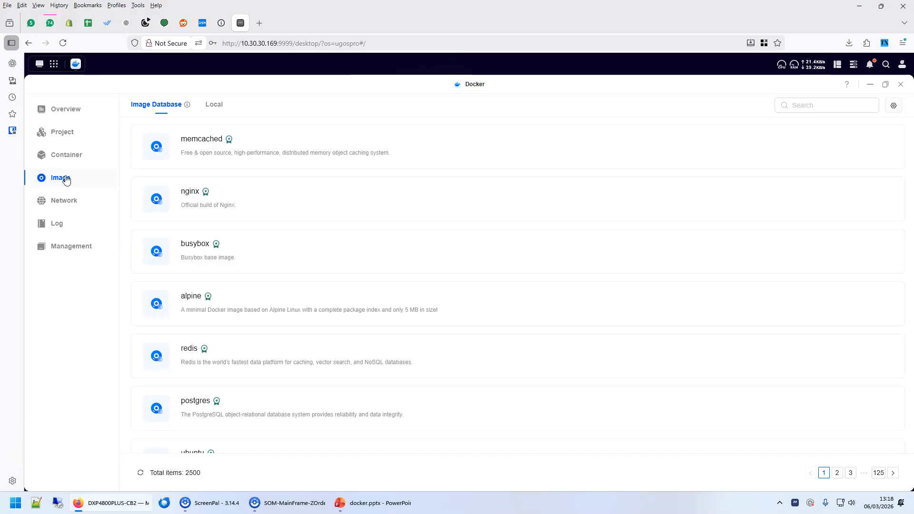
{"action": "left_click", "coordinate": [56, 183]}
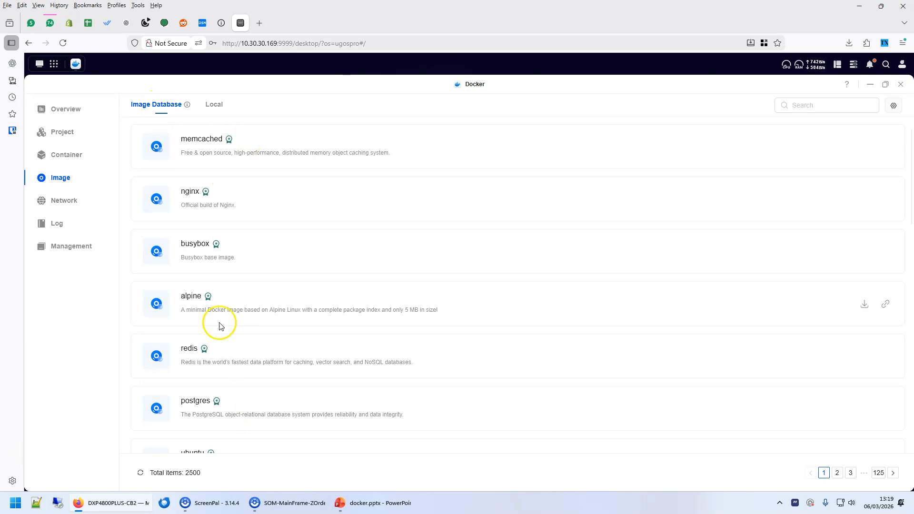
Check the DockerHub registry setting, then paste gtstef/filebrowser into the image search.
{"action": "left_click", "coordinate": [893, 107]}
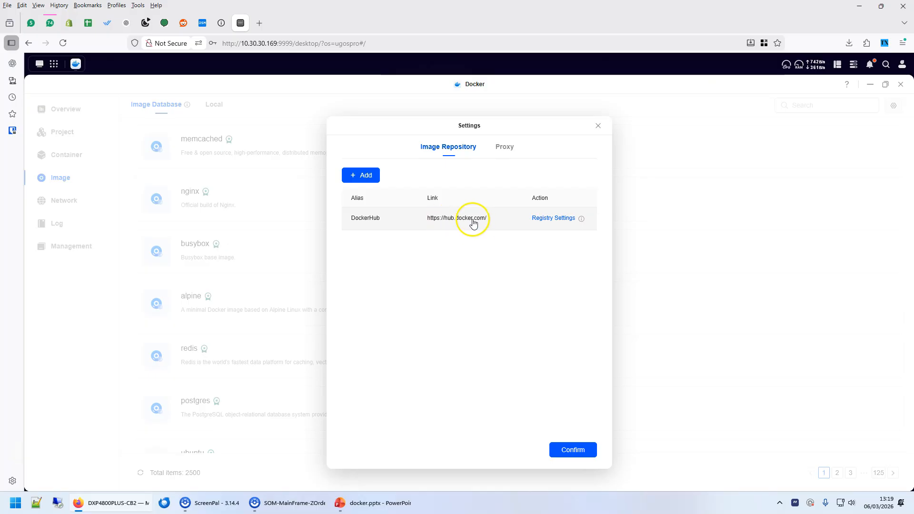
{"action": "left_click", "coordinate": [598, 126]}
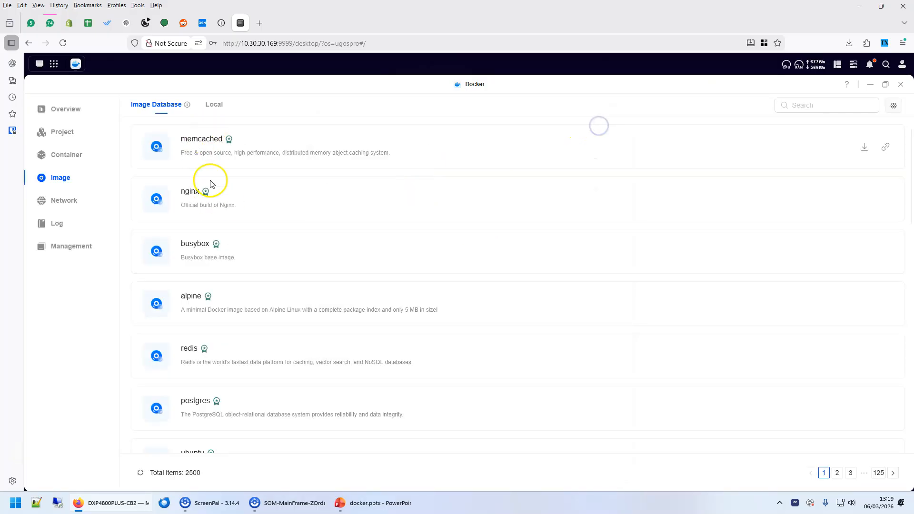
{"action": "left_click", "coordinate": [813, 105]}
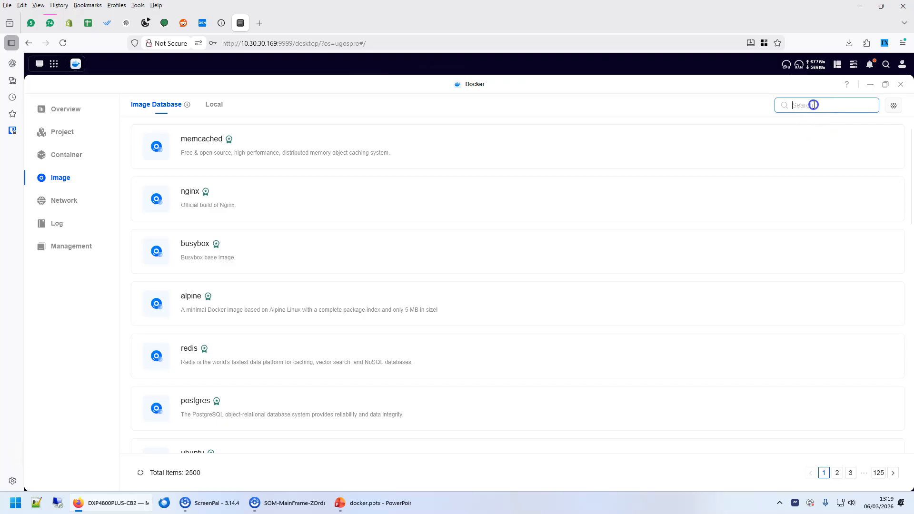
{"action": "type", "text": "gtstef/filebrowser"}
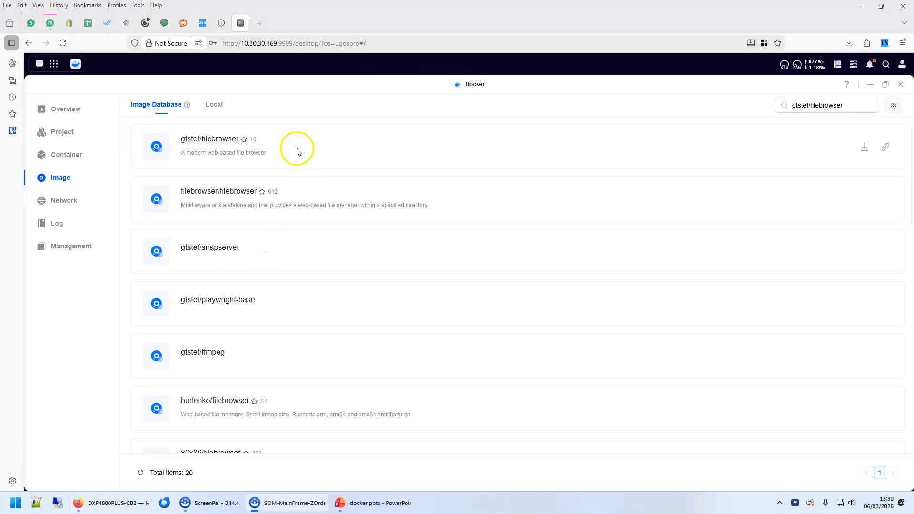
Open gtstef/filebrowser's Docker Hub page and select the image name in its title.
{"action": "left_click", "coordinate": [195, 139]}
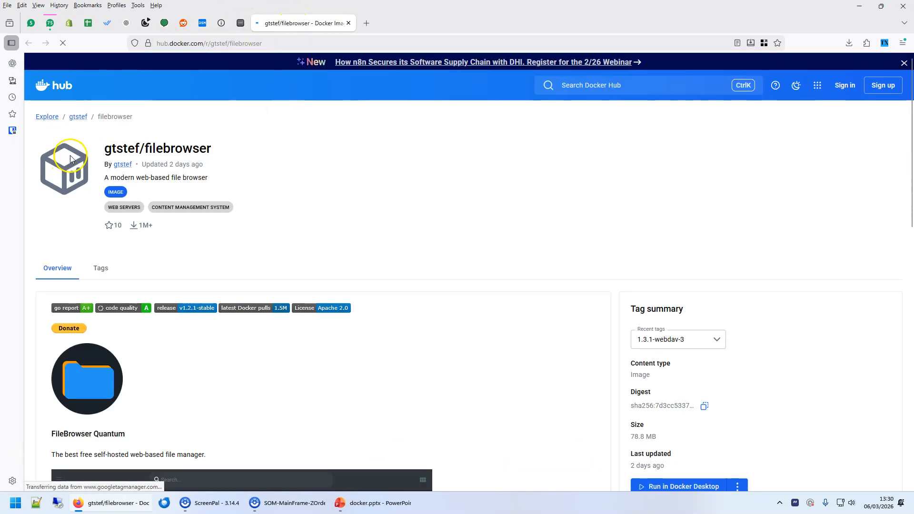
{"action": "left_click_drag", "start_coordinate": [104, 148], "coordinate": [211, 148]}
{"action": "left_click", "coordinate": [141, 148]}
{"action": "left_click", "coordinate": [253, 145]}
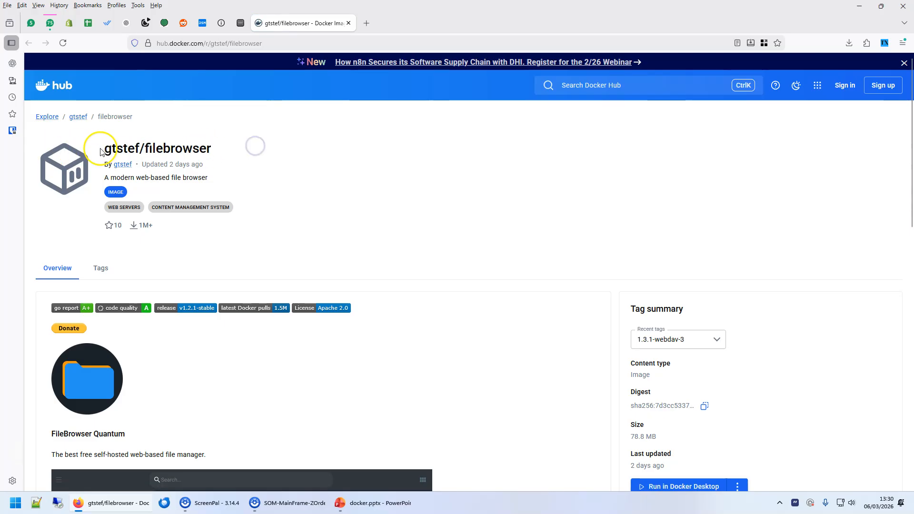
{"action": "left_click_drag", "start_coordinate": [105, 148], "coordinate": [222, 147]}
{"action": "left_click", "coordinate": [146, 147]}
{"action": "left_click_drag", "start_coordinate": [105, 147], "coordinate": [230, 147]}
{"action": "left_click", "coordinate": [150, 147]}
{"action": "left_click", "coordinate": [262, 149]}
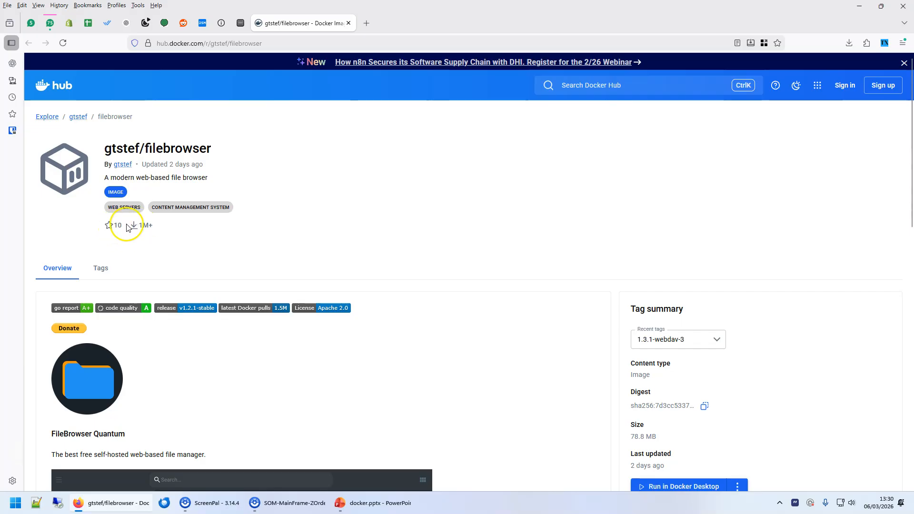
{"action": "left_click_drag", "start_coordinate": [104, 148], "coordinate": [230, 149]}
{"action": "left_click", "coordinate": [305, 143]}
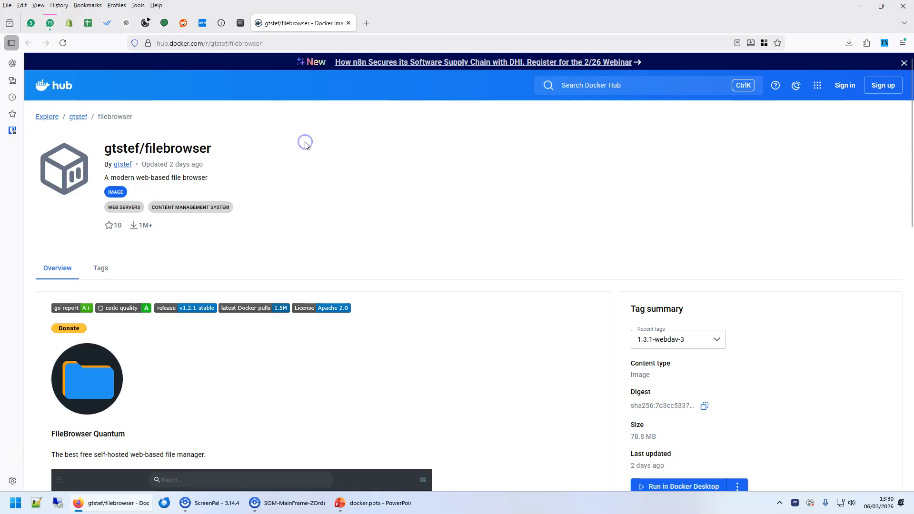
Review the recent tags, including 1.3.1-webdav-3, then open Getting Started Docs in a new tab.
{"action": "scroll", "coordinate": [434, 201], "scroll_direction": "down", "scroll_amount": 1}
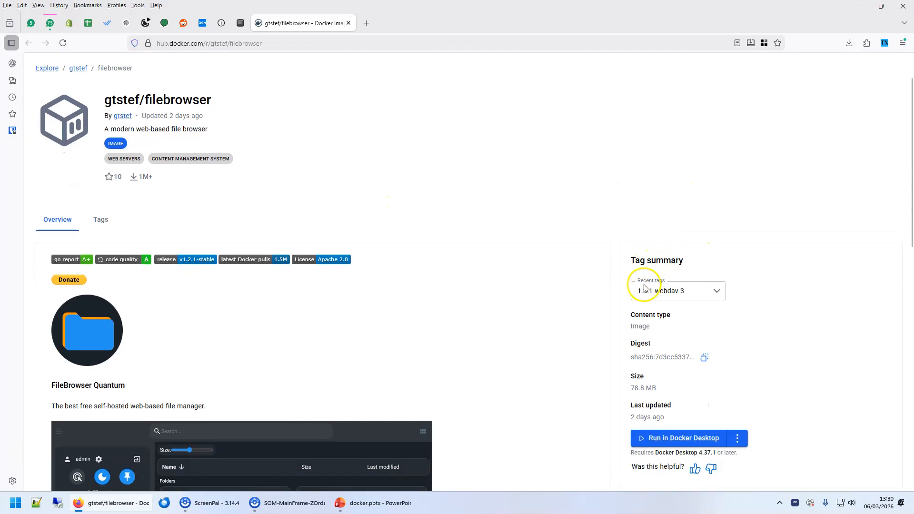
{"action": "left_click", "coordinate": [704, 296]}
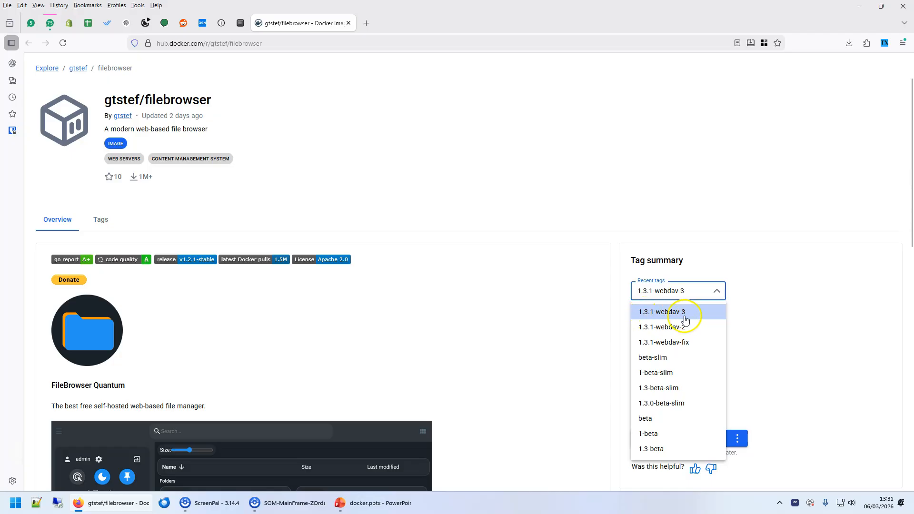
{"action": "left_click", "coordinate": [640, 289]}
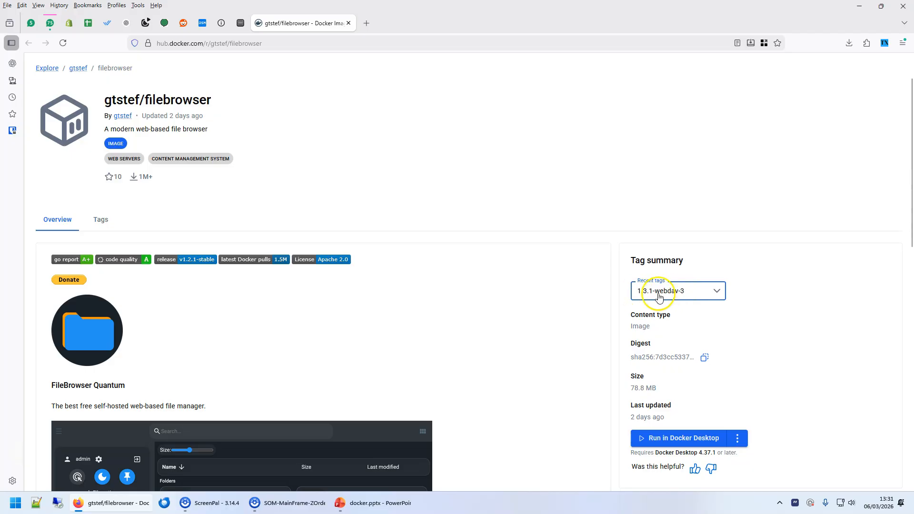
{"action": "scroll", "coordinate": [379, 301], "scroll_direction": "down", "scroll_amount": 10}
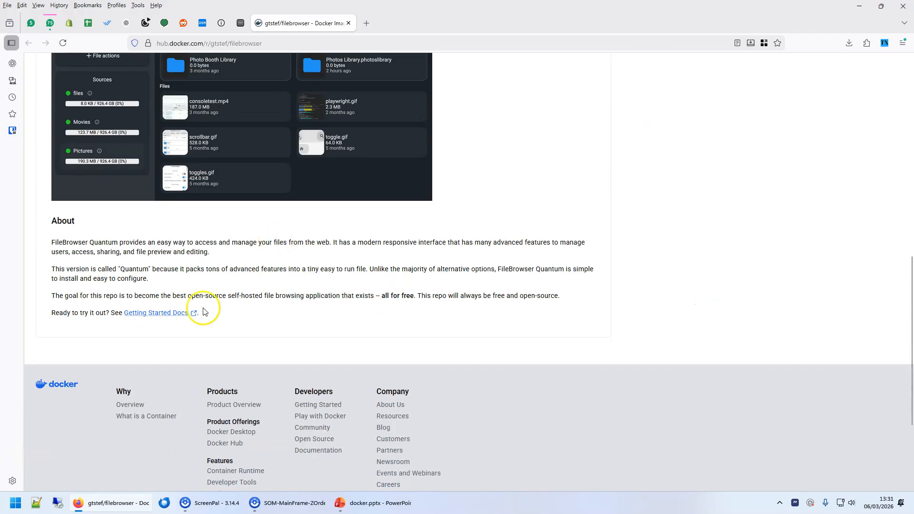
{"action": "left_click", "coordinate": [152, 314]}
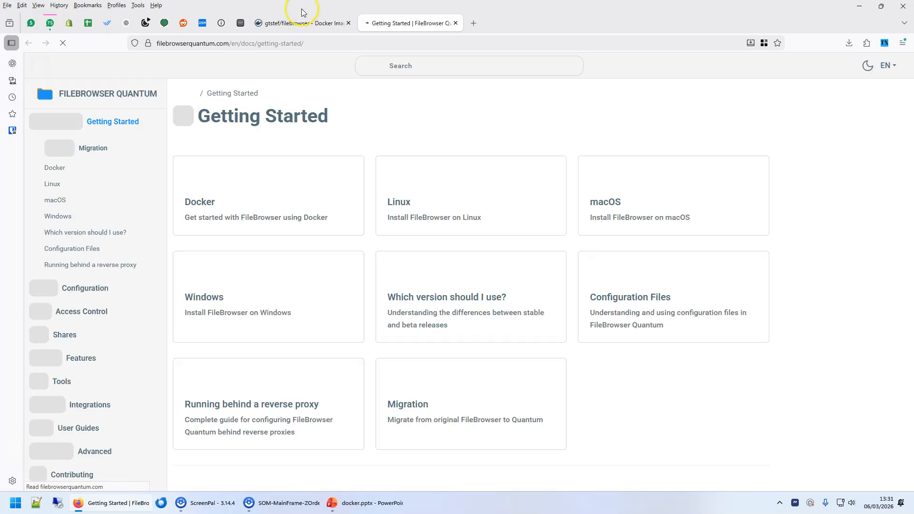
Read the image tags on the FileBrowser docs' Docker page, then return to the NAS search results.
{"action": "left_click", "coordinate": [286, 24]}
{"action": "left_click", "coordinate": [405, 23]}
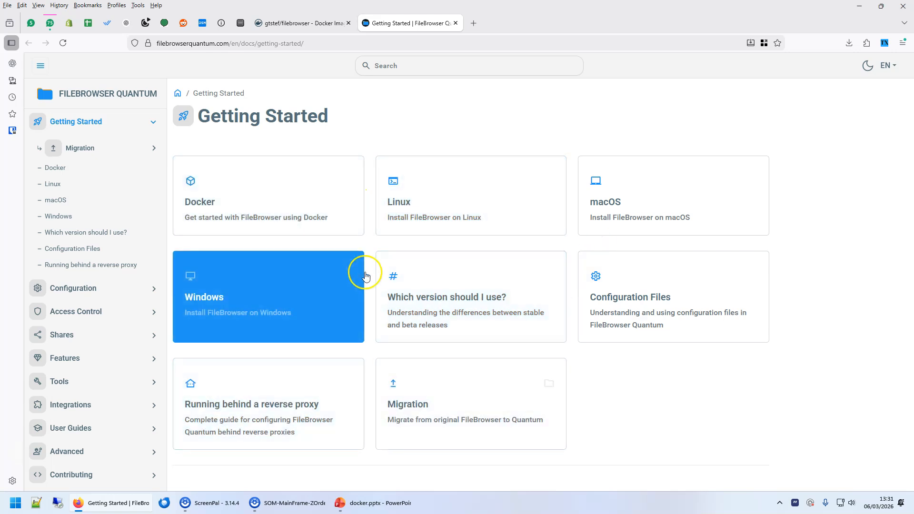
{"action": "left_click", "coordinate": [288, 187]}
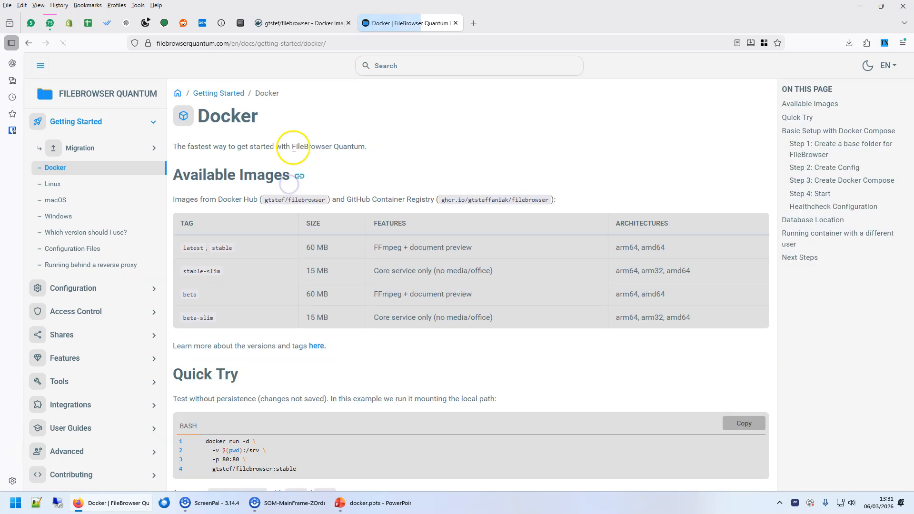
{"action": "scroll", "coordinate": [427, 245], "scroll_direction": "down", "scroll_amount": 1}
{"action": "scroll", "coordinate": [451, 288], "scroll_direction": "up", "scroll_amount": 1}
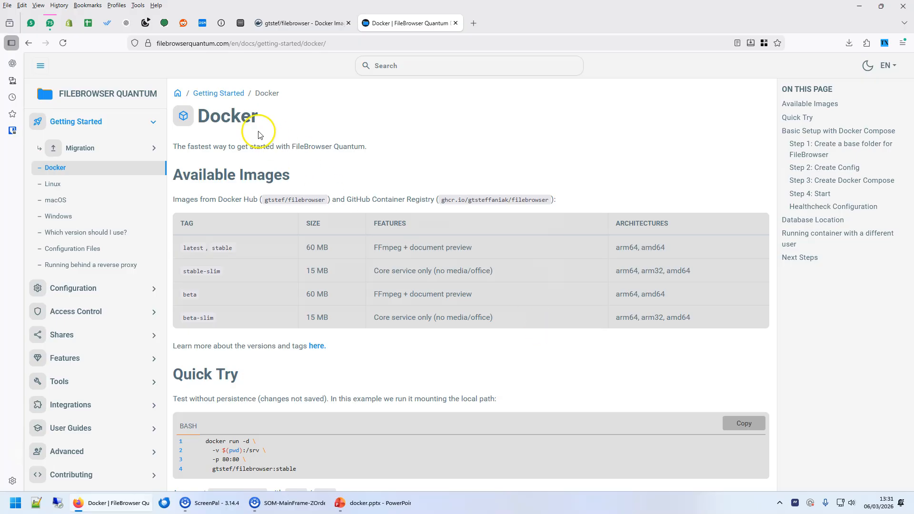
{"action": "left_click_drag", "start_coordinate": [221, 118], "coordinate": [300, 132]}
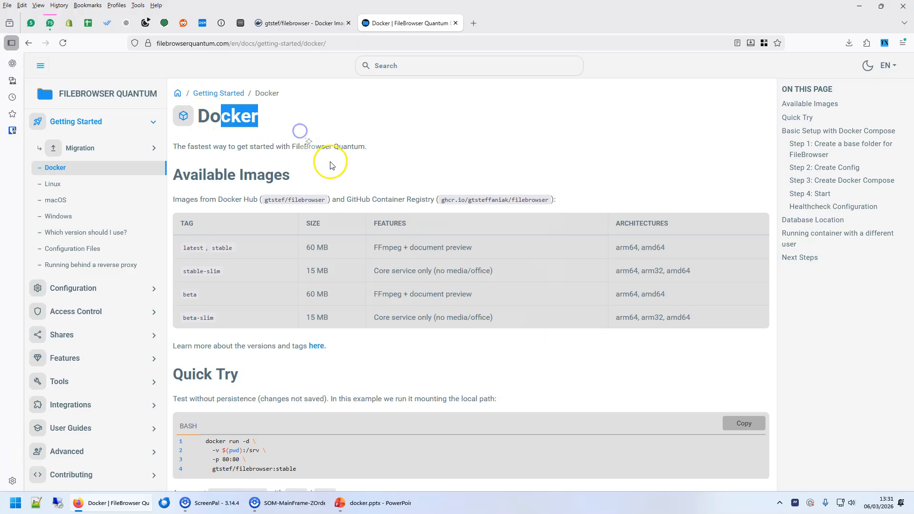
{"action": "left_click", "coordinate": [312, 31]}
{"action": "left_click", "coordinate": [240, 23]}
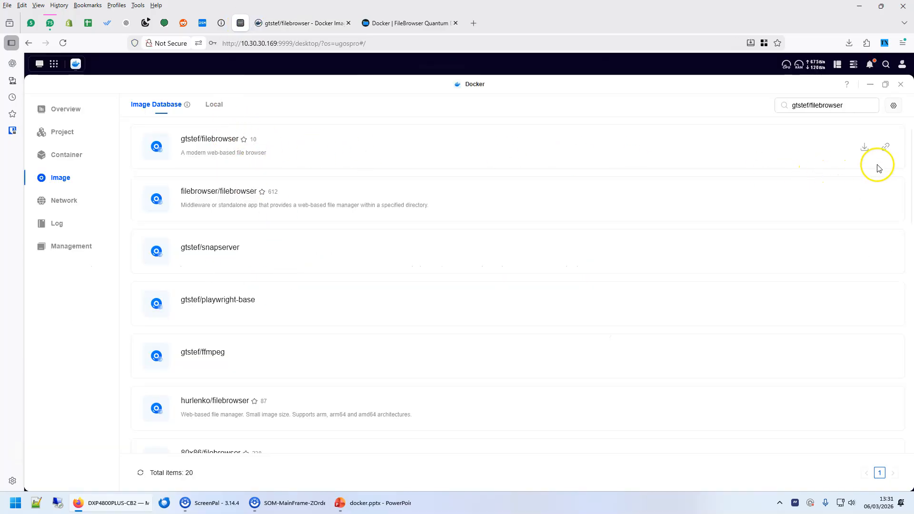
Start the gtstef/filebrowser download and compare its versions with Docker Hub's recent tags.
{"action": "left_click", "coordinate": [863, 151]}
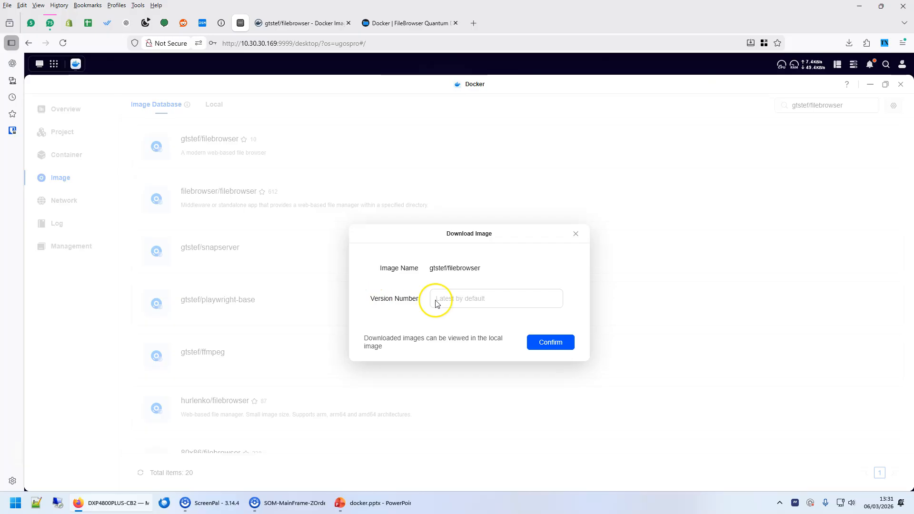
{"action": "left_click", "coordinate": [495, 300]}
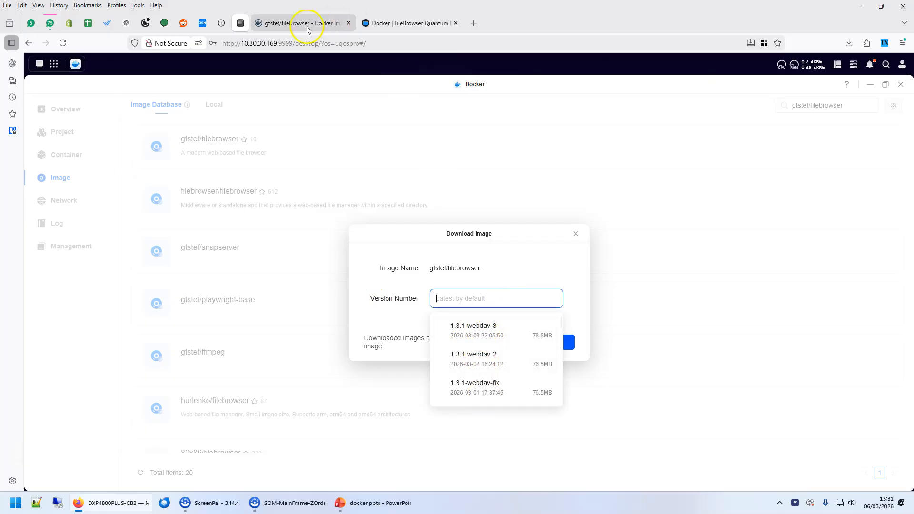
{"action": "left_click", "coordinate": [291, 22]}
{"action": "left_click", "coordinate": [695, 193]}
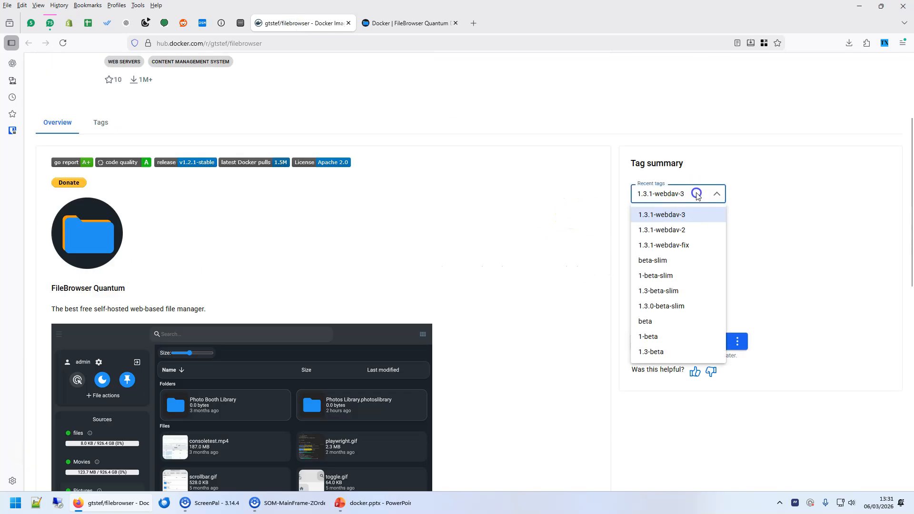
{"action": "left_click", "coordinate": [514, 223]}
{"action": "left_click", "coordinate": [240, 23]}
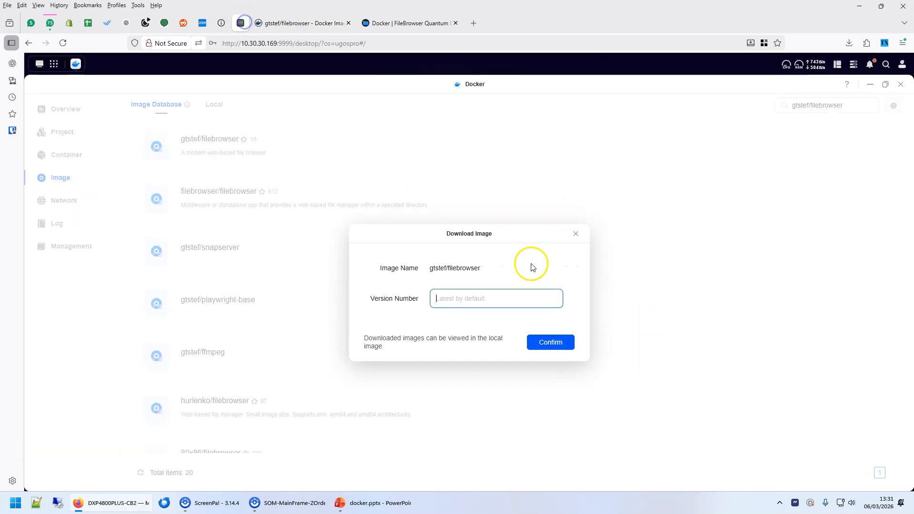
Browse the version suggestions and choose the 1.3.1-webdav-3 tag.
{"action": "left_click", "coordinate": [435, 299]}
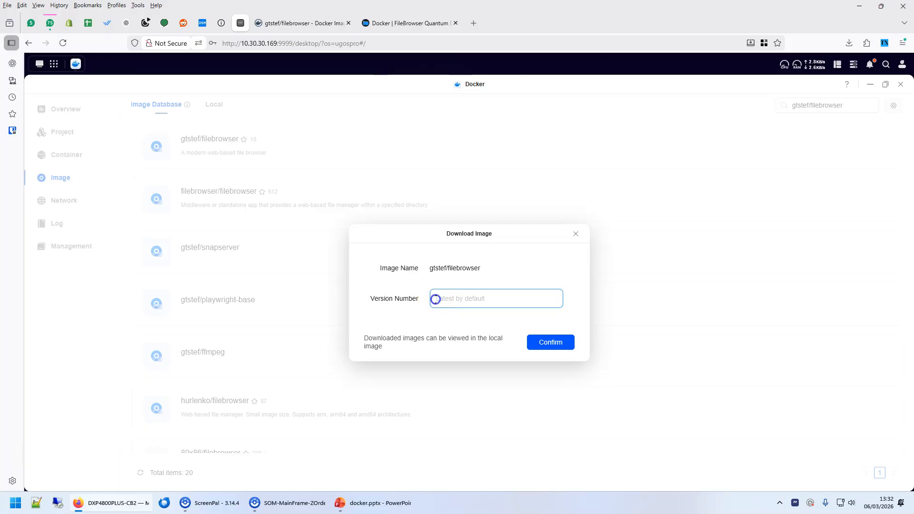
{"action": "left_click", "coordinate": [454, 296]}
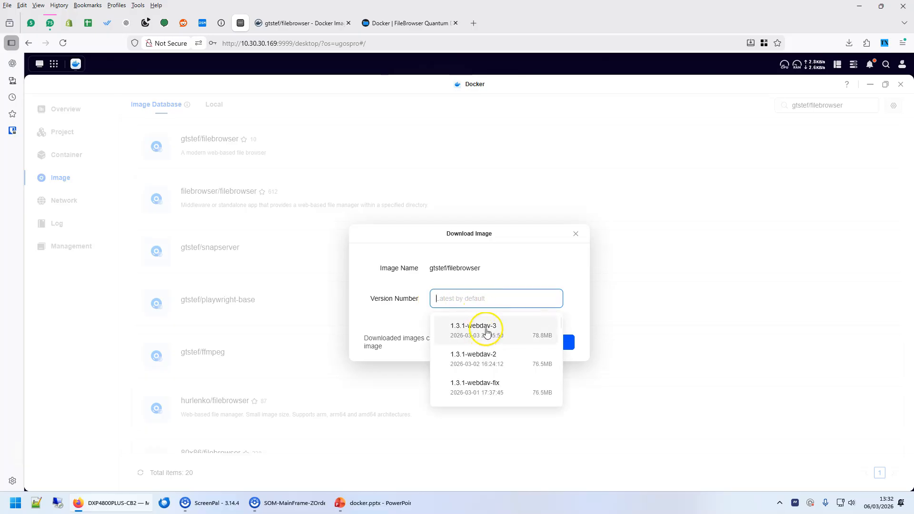
{"action": "left_click", "coordinate": [534, 263]}
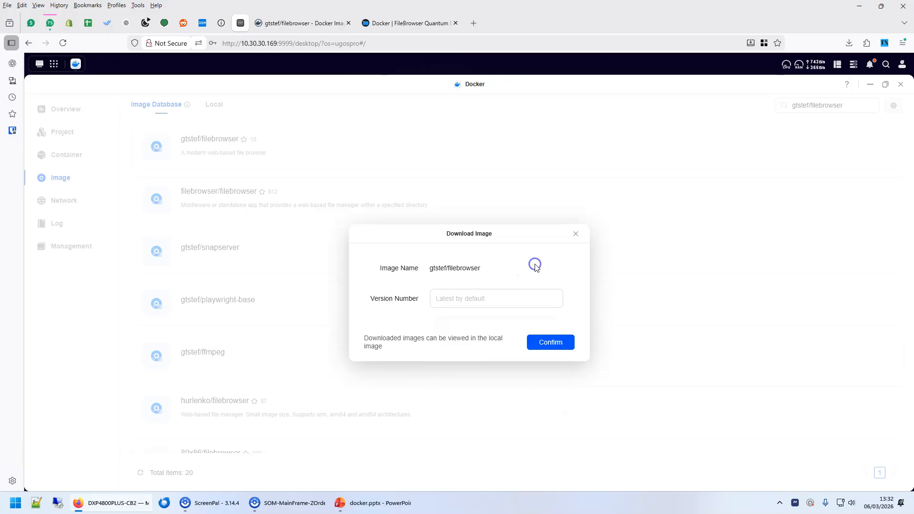
{"action": "left_click", "coordinate": [467, 300]}
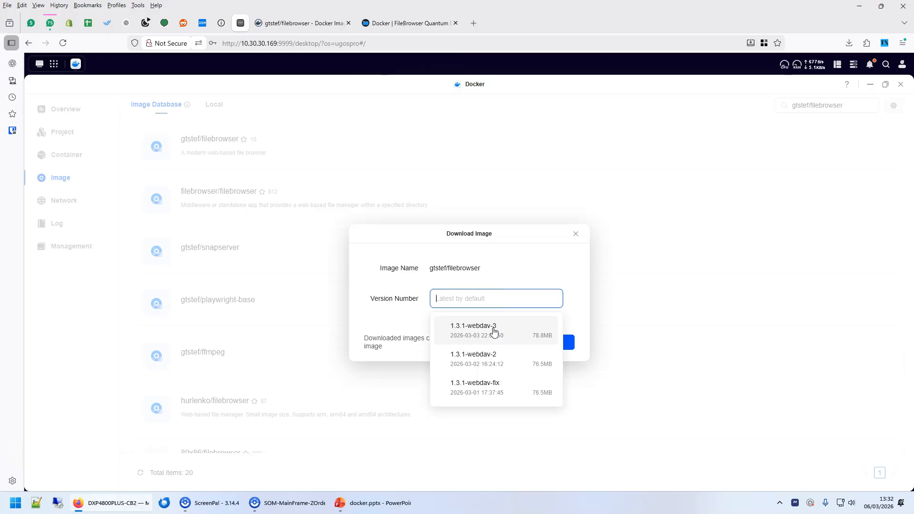
{"action": "left_click", "coordinate": [523, 274]}
{"action": "left_click", "coordinate": [443, 301]}
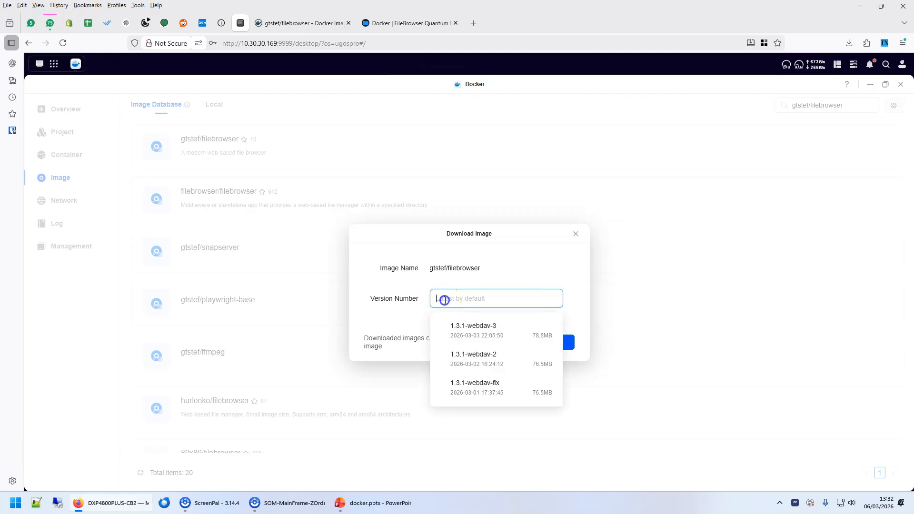
{"action": "left_click", "coordinate": [521, 268]}
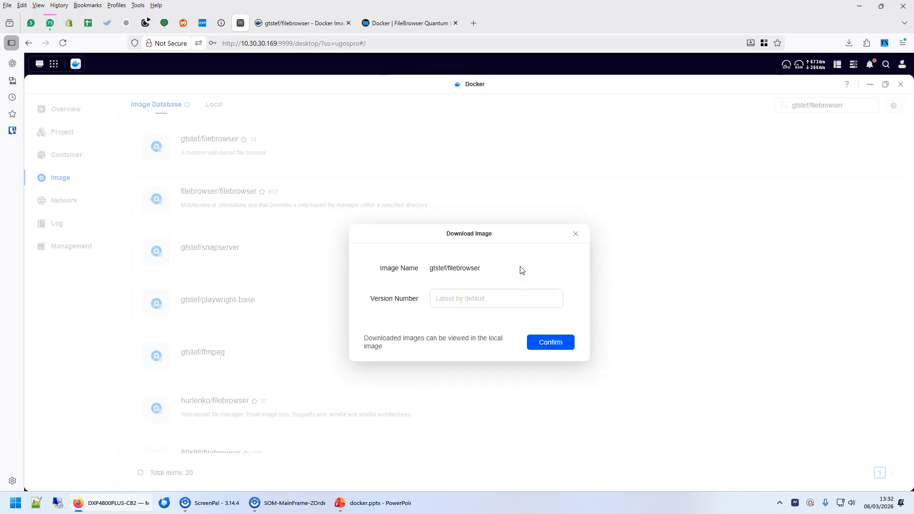
{"action": "left_click", "coordinate": [438, 298]}
{"action": "left_click", "coordinate": [489, 291]}
{"action": "left_click", "coordinate": [471, 330]}
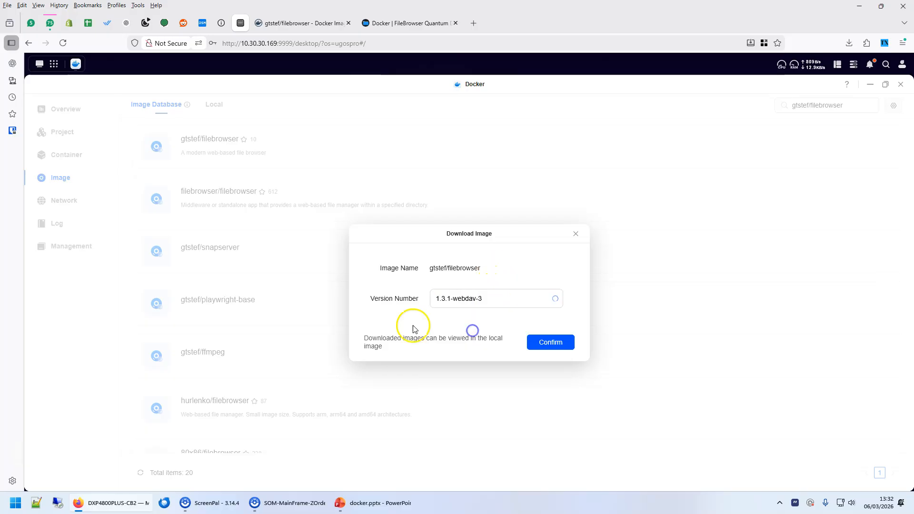
Clear the 1.3.1-webdav-3 version so the download uses the latest default.
{"action": "left_click", "coordinate": [501, 299]}
{"action": "left_click_drag", "start_coordinate": [526, 292], "coordinate": [355, 301]}
{"action": "key", "text": "BackSpace"}
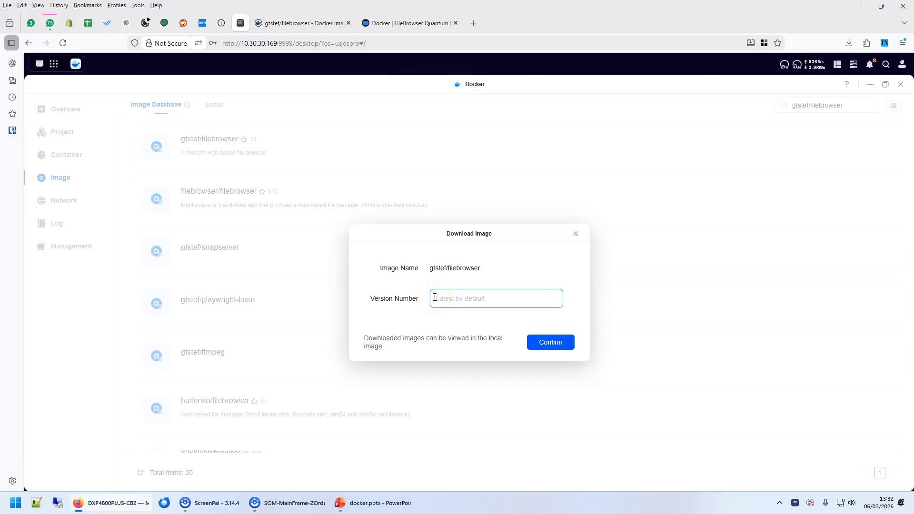
Download gtstef/filebrowser:latest, confirm it under Local images, and bring up the docker.pptx slides.
{"action": "left_click", "coordinate": [561, 341]}
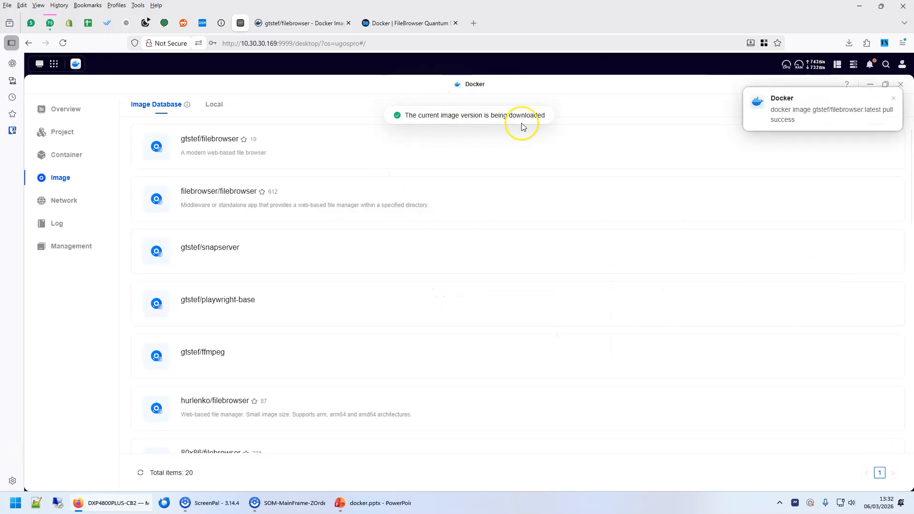
{"action": "left_click", "coordinate": [220, 109]}
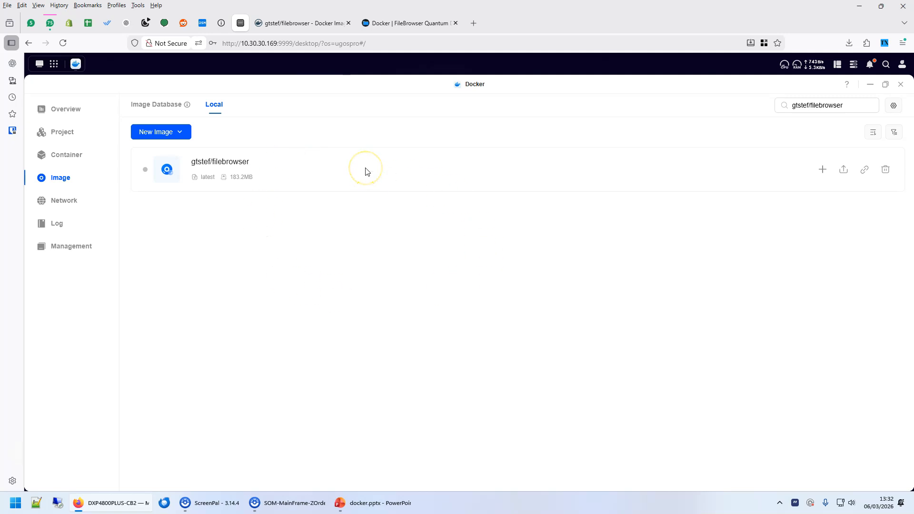
{"action": "left_click", "coordinate": [399, 503]}
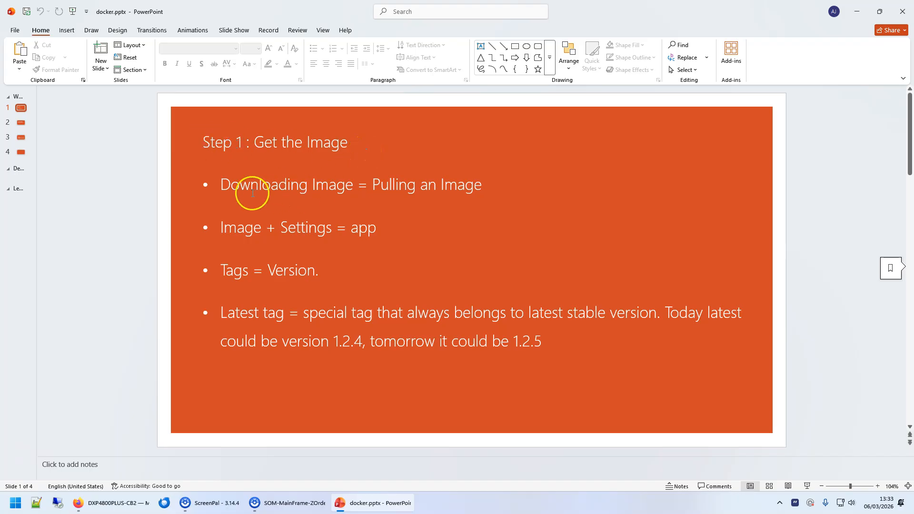
{"action": "left_click_drag", "start_coordinate": [212, 184], "coordinate": [363, 184]}
{"action": "left_click", "coordinate": [425, 184]}
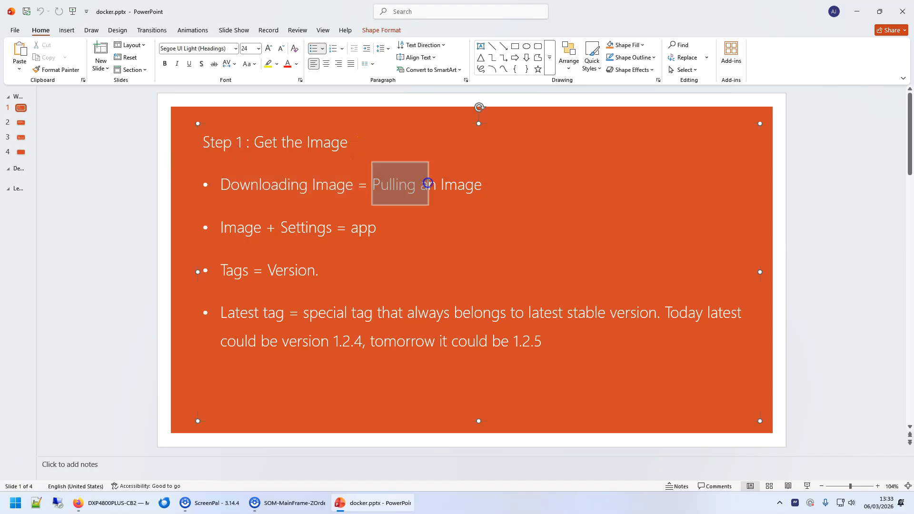
{"action": "left_click", "coordinate": [218, 226]}
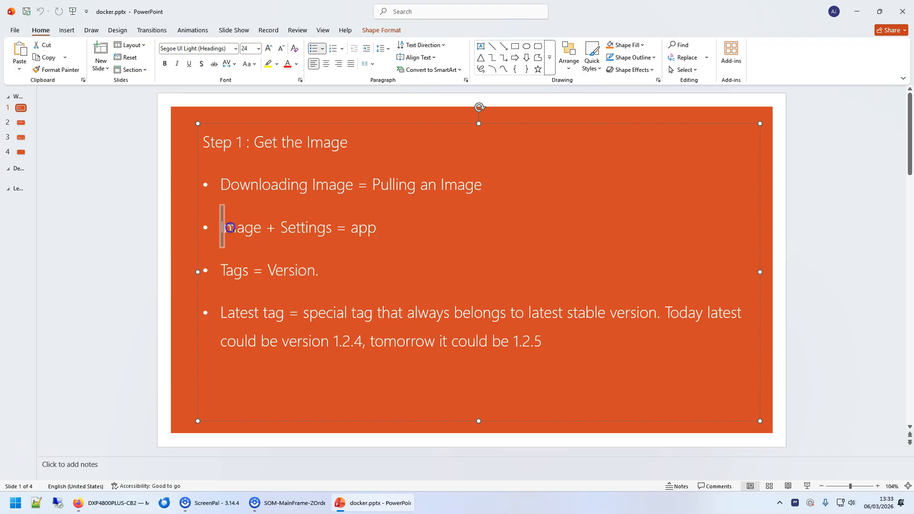
{"action": "left_click_drag", "start_coordinate": [335, 225], "coordinate": [221, 227]}
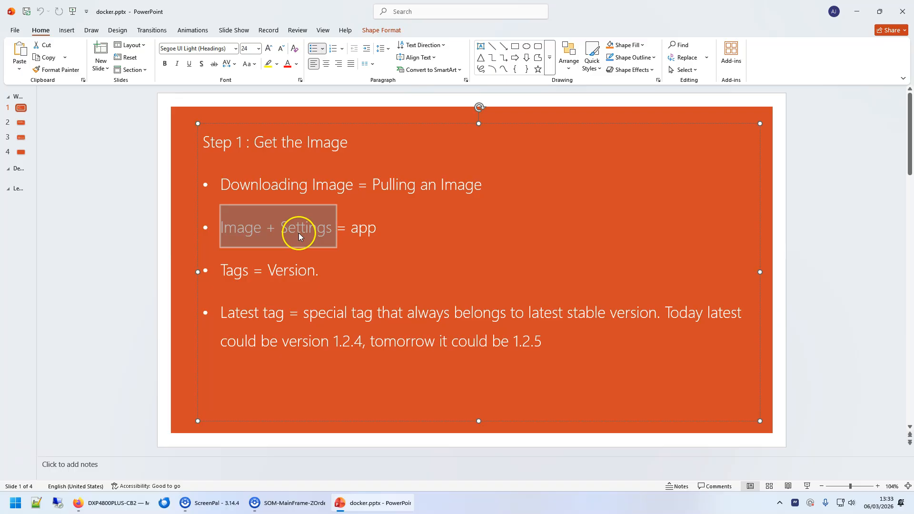
{"action": "left_click", "coordinate": [360, 229]}
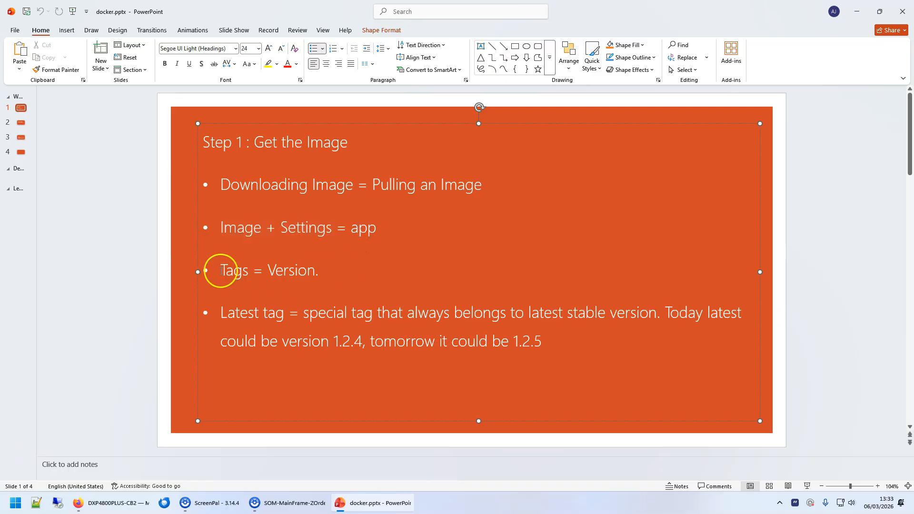
{"action": "double_click", "coordinate": [223, 314]}
{"action": "left_click", "coordinate": [324, 314]}
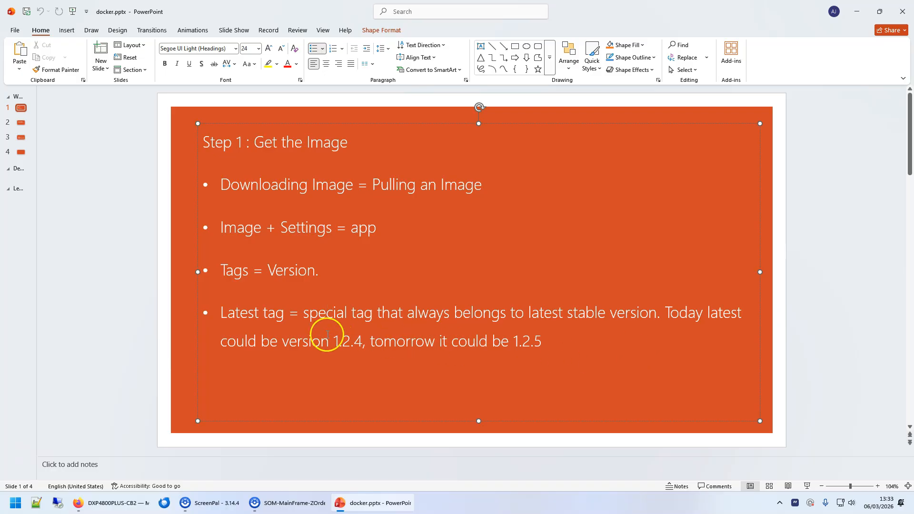
{"action": "double_click", "coordinate": [346, 341]}
{"action": "left_click", "coordinate": [529, 342]}
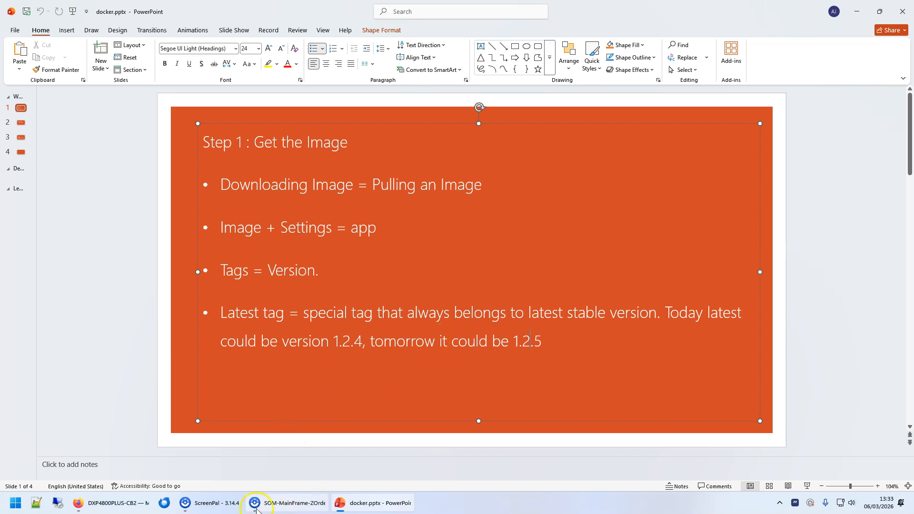
{"action": "left_click", "coordinate": [114, 502]}
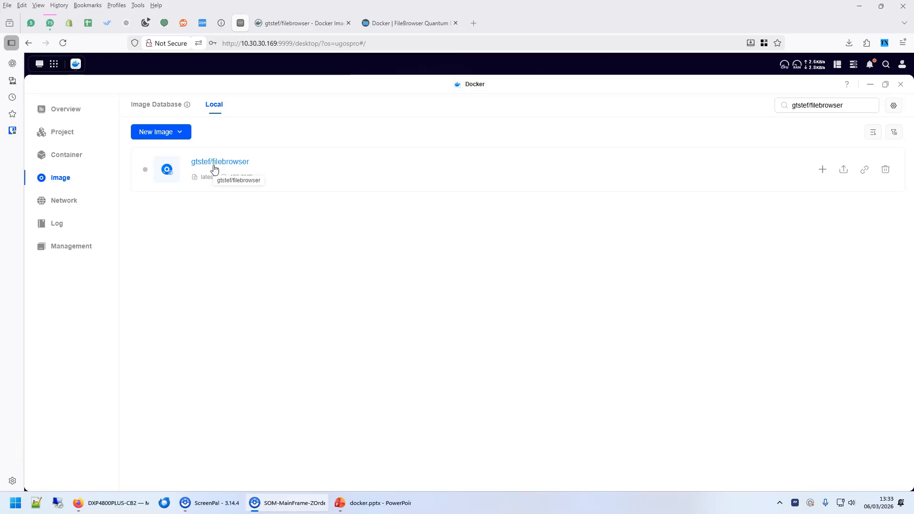
{"action": "left_click", "coordinate": [373, 503]}
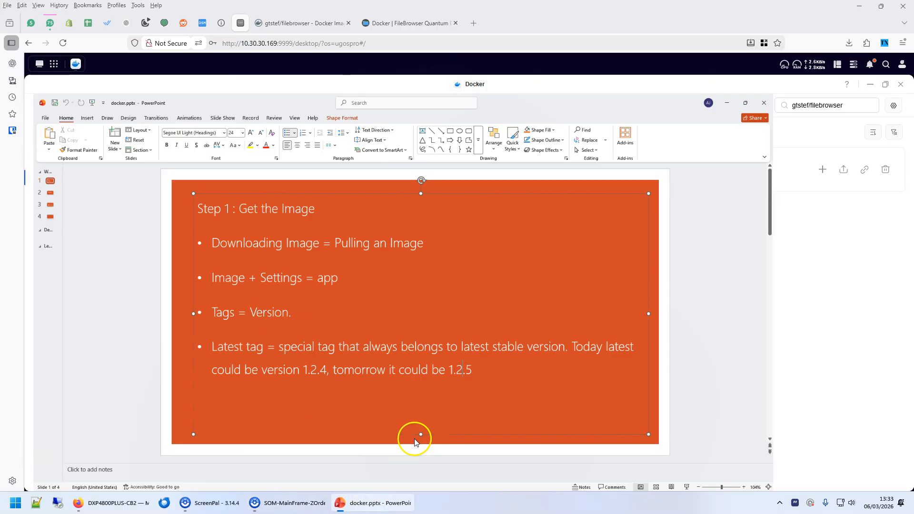
Review slide 2 on Docker run versus Docker Compose, then open the NAS Container page.
{"action": "left_click", "coordinate": [32, 129]}
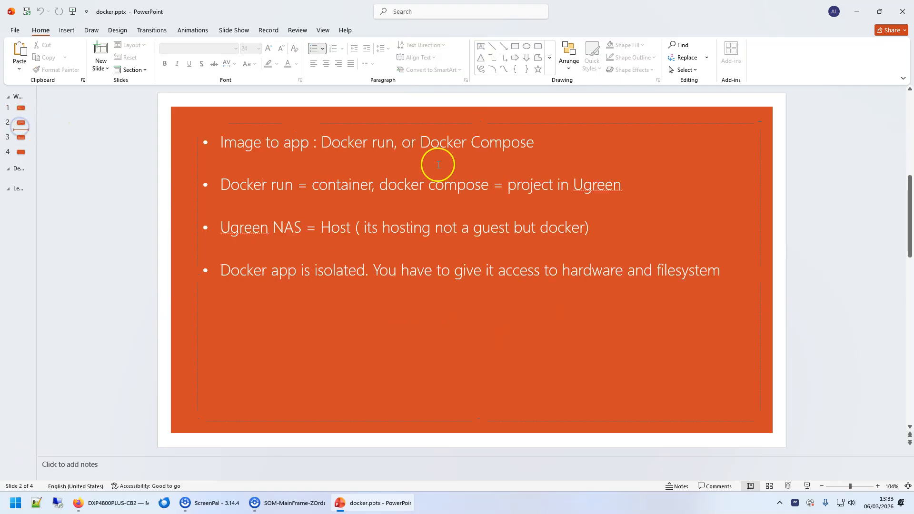
{"action": "double_click", "coordinate": [322, 142]}
{"action": "left_click_drag", "start_coordinate": [439, 142], "coordinate": [551, 142]}
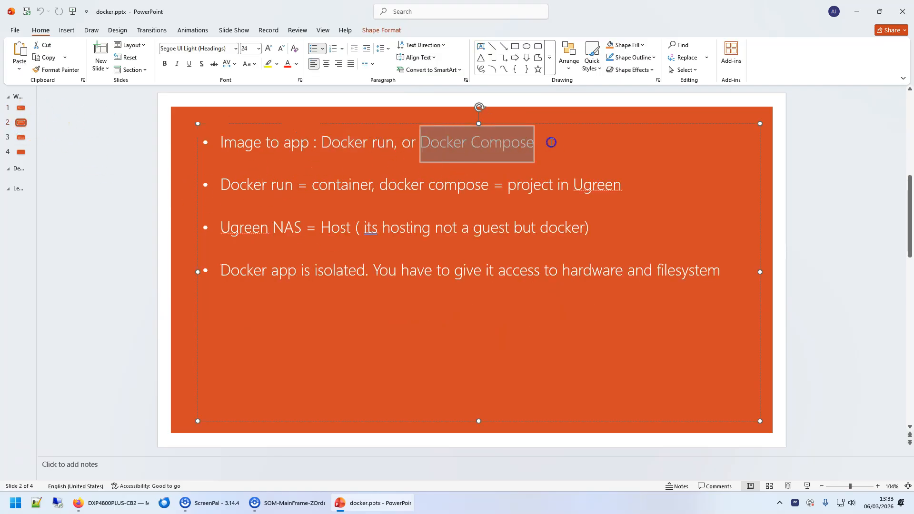
{"action": "left_click", "coordinate": [420, 381]}
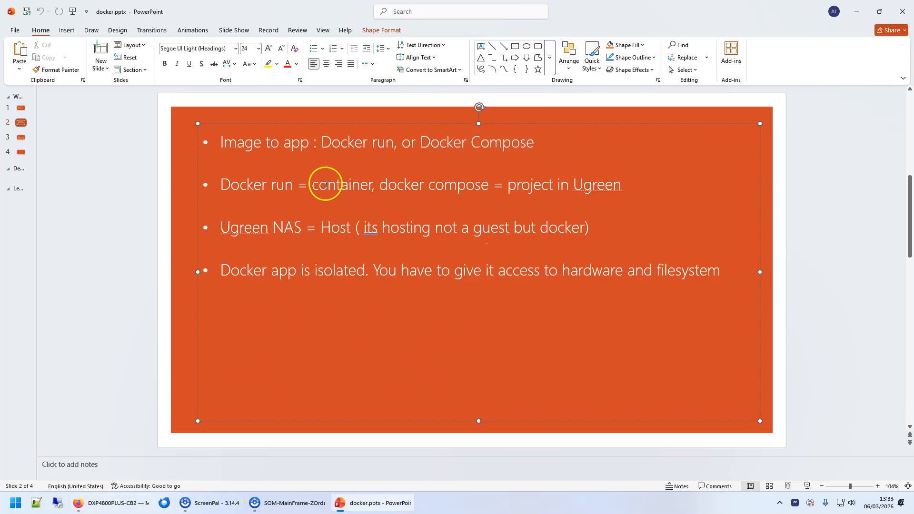
{"action": "left_click", "coordinate": [126, 503]}
{"action": "left_click", "coordinate": [67, 157]}
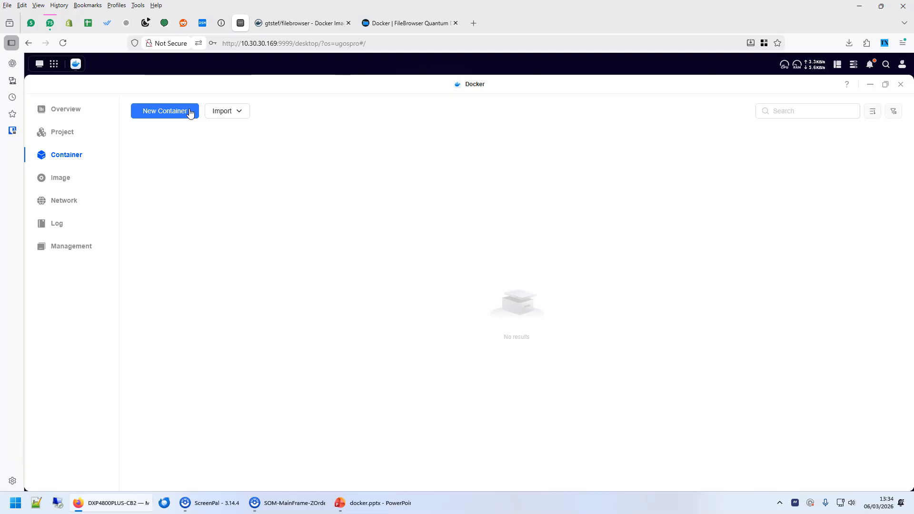
Select the four-line Quick Try docker run command, then open the NAS Docker Project view.
{"action": "left_click", "coordinate": [402, 21]}
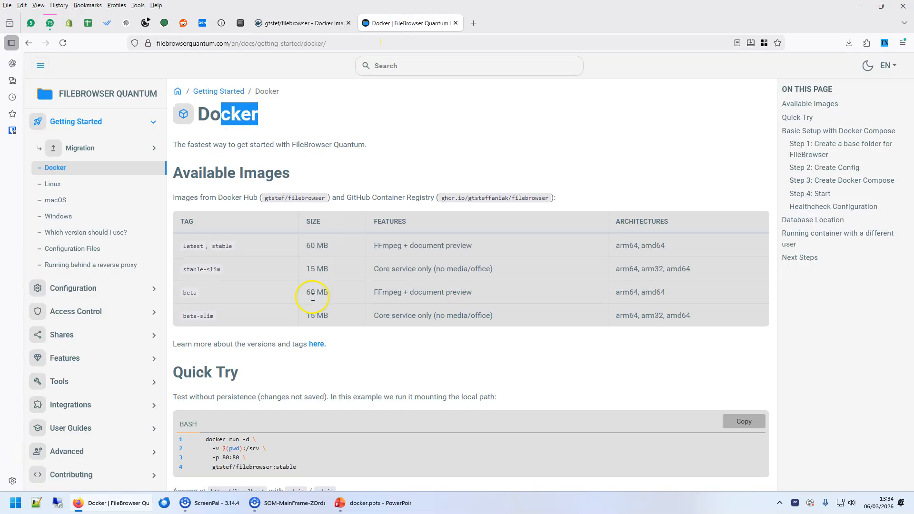
{"action": "scroll", "coordinate": [291, 361], "scroll_direction": "down", "scroll_amount": 2}
{"action": "left_click_drag", "start_coordinate": [218, 333], "coordinate": [314, 359]}
{"action": "left_click", "coordinate": [324, 359]}
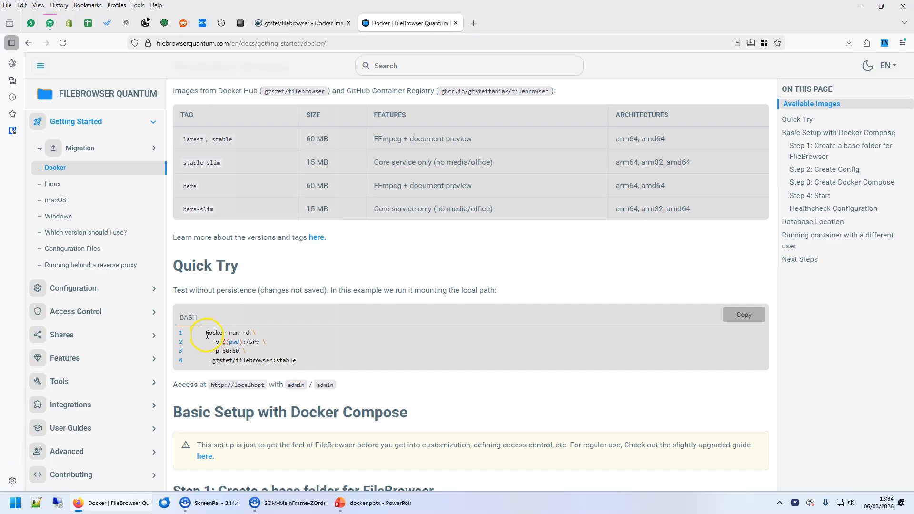
{"action": "left_click_drag", "start_coordinate": [252, 335], "coordinate": [309, 365]}
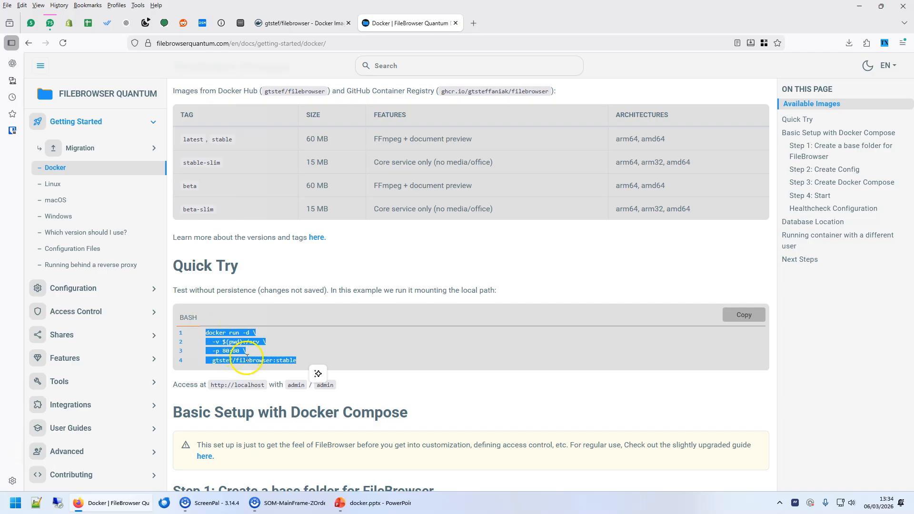
{"action": "left_click", "coordinate": [241, 23]}
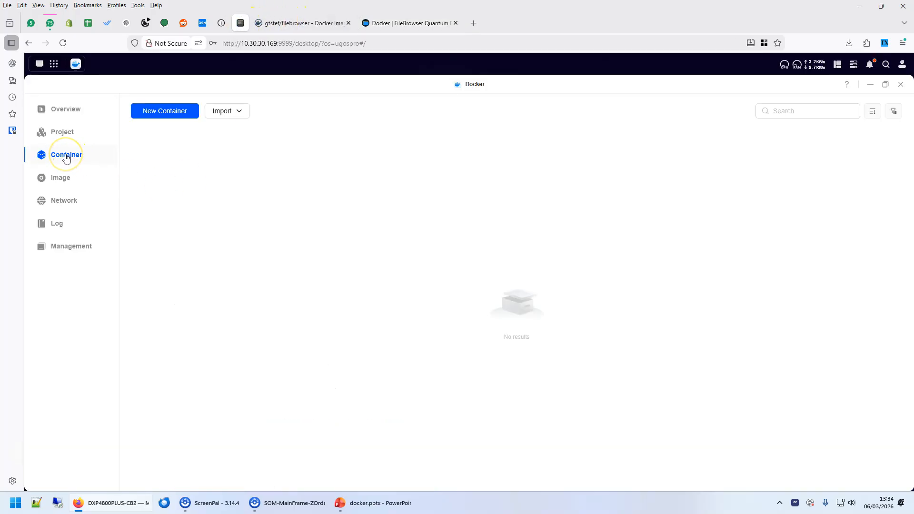
{"action": "left_click", "coordinate": [64, 132]}
{"action": "left_click", "coordinate": [41, 134]}
Review the docs' example YAML configuration and return to the empty Project page.
{"action": "left_click", "coordinate": [410, 23]}
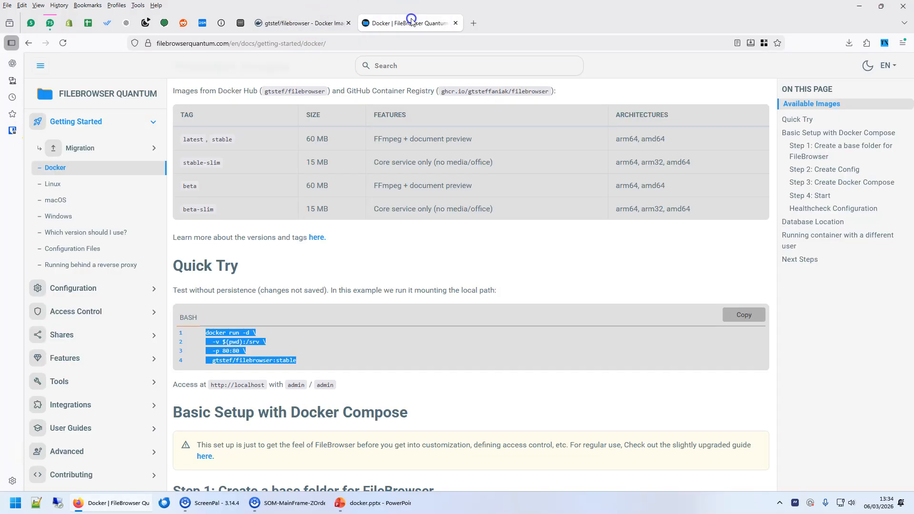
{"action": "scroll", "coordinate": [407, 317], "scroll_direction": "down", "scroll_amount": 9}
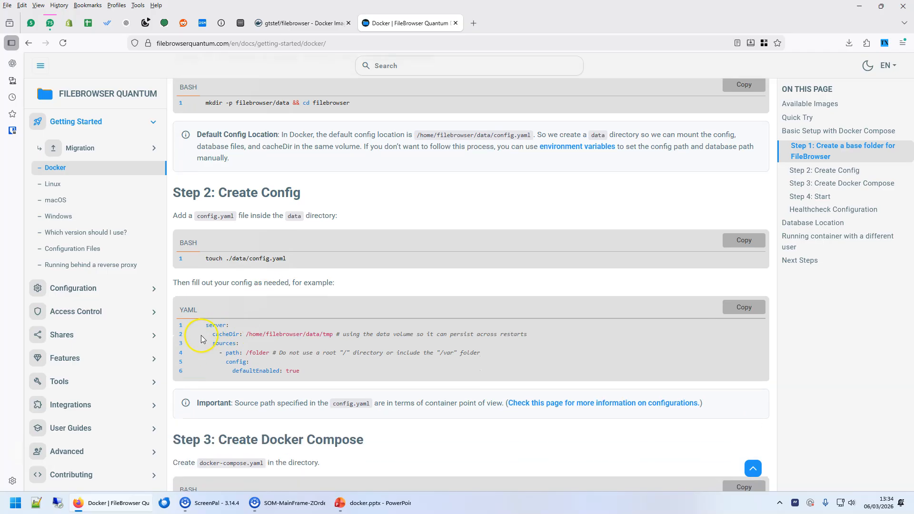
{"action": "left_click_drag", "start_coordinate": [225, 332], "coordinate": [376, 372]}
{"action": "left_click", "coordinate": [337, 372]}
{"action": "left_click", "coordinate": [240, 23]}
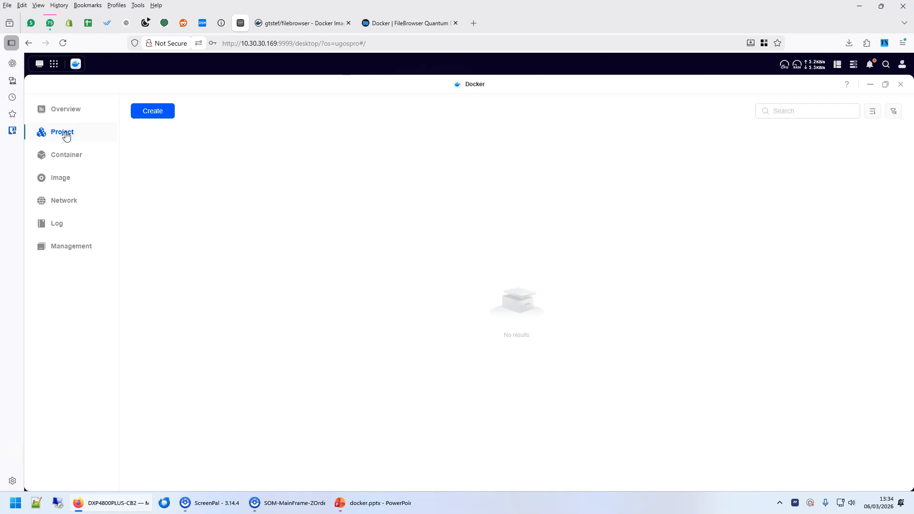
Highlight 'Docker Compose' on the slide, then check the empty Container and Project pages.
{"action": "left_click", "coordinate": [374, 503]}
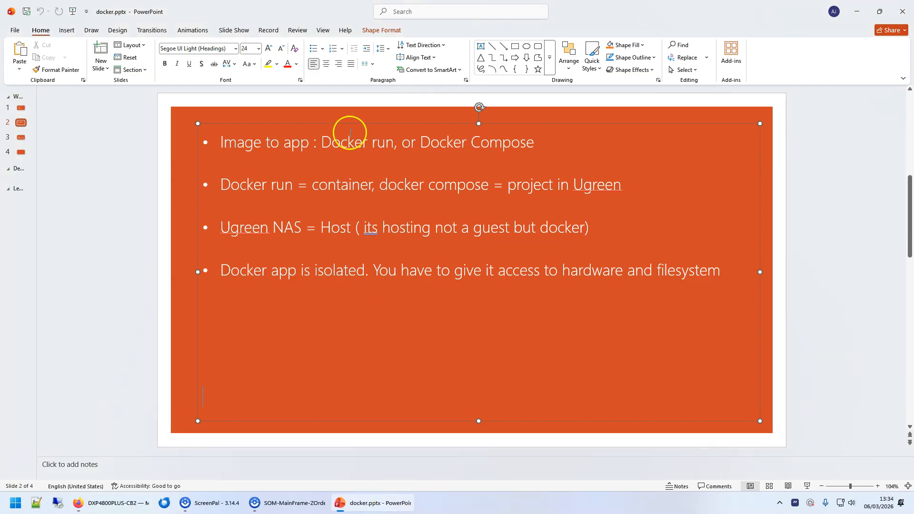
{"action": "left_click_drag", "start_coordinate": [347, 141], "coordinate": [394, 143]}
{"action": "left_click_drag", "start_coordinate": [442, 145], "coordinate": [589, 150]}
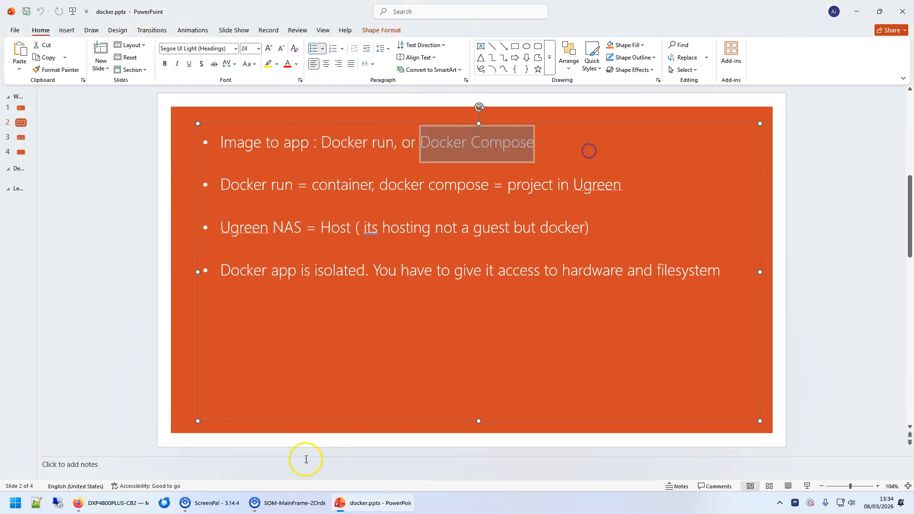
{"action": "left_click", "coordinate": [133, 502]}
{"action": "left_click", "coordinate": [66, 155]}
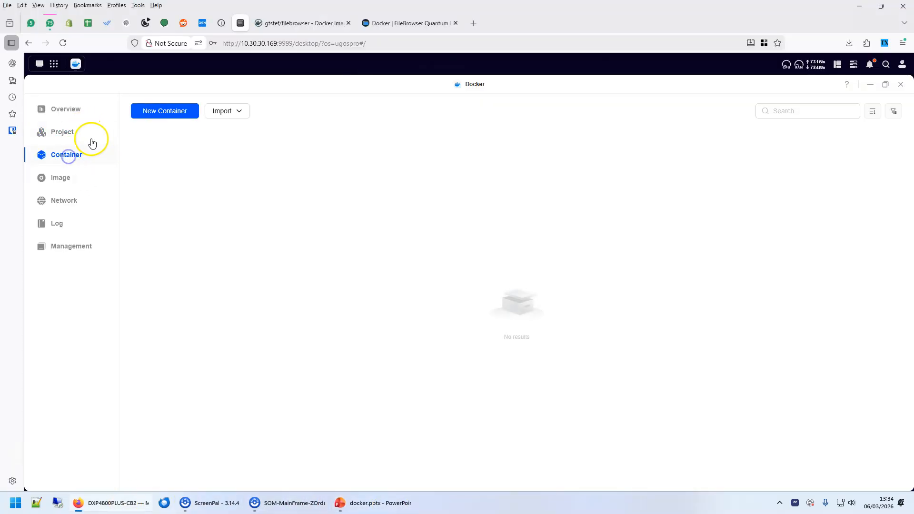
{"action": "left_click", "coordinate": [62, 135]}
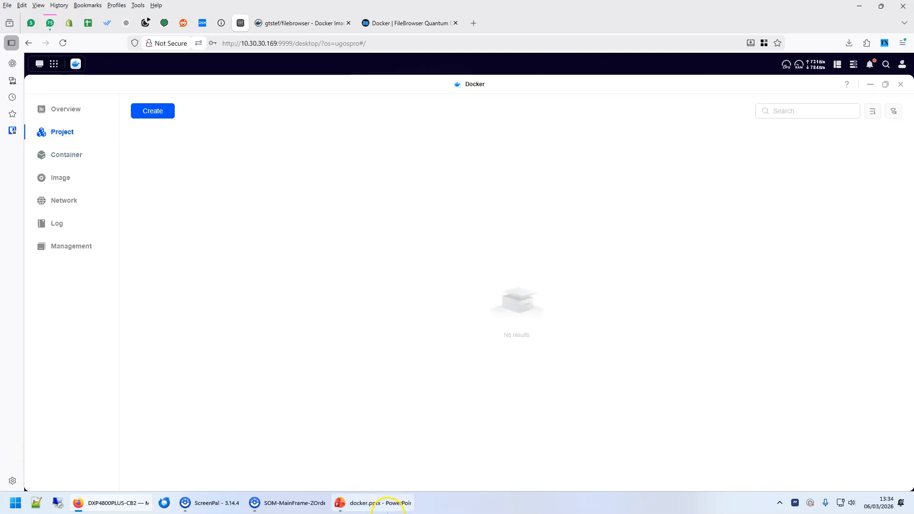
Highlight 'Host' in the slide's third bullet and return to the Docker Project page.
{"action": "left_click", "coordinate": [374, 502]}
{"action": "left_click", "coordinate": [120, 508]}
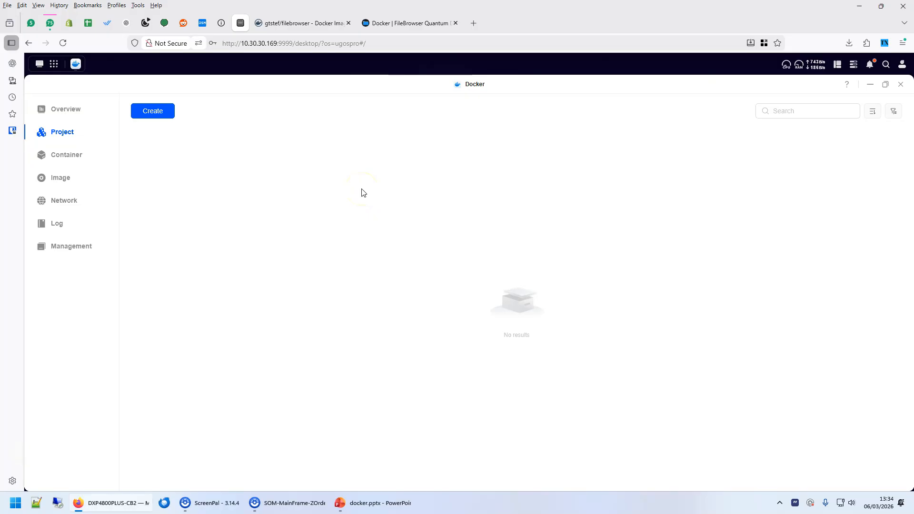
{"action": "left_click", "coordinate": [402, 503]}
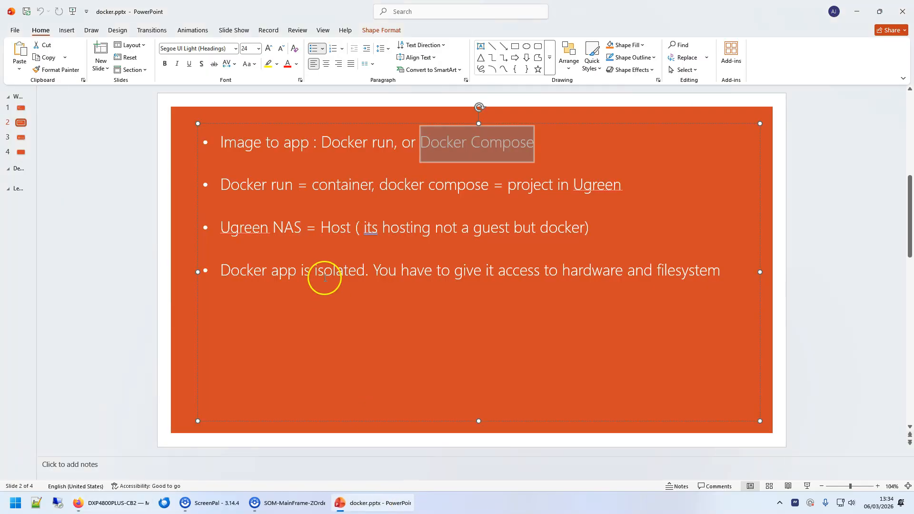
{"action": "left_click_drag", "start_coordinate": [320, 228], "coordinate": [338, 229]}
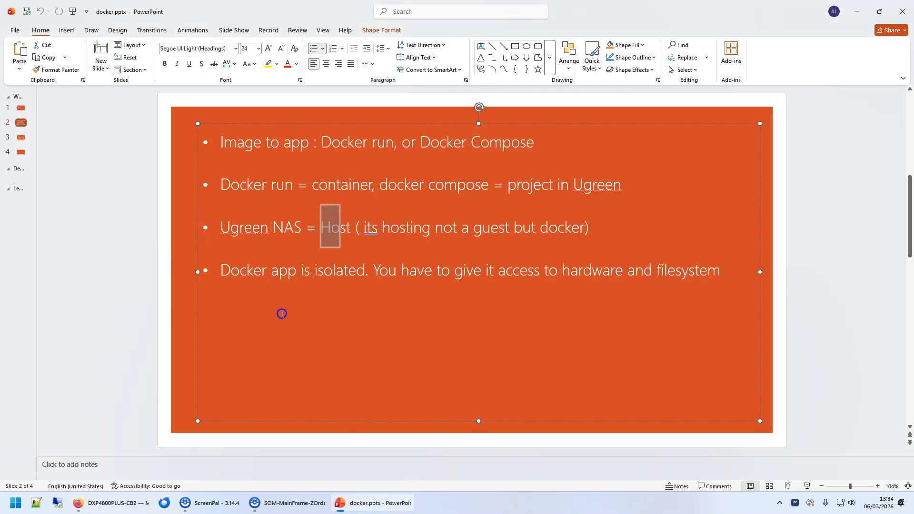
{"action": "left_click", "coordinate": [113, 503]}
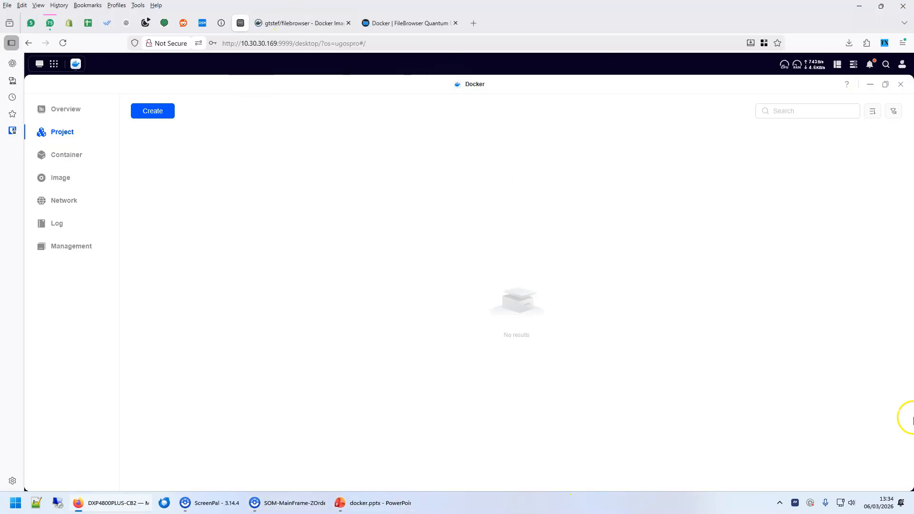
Create a new container from the gtstef/filebrowser (latest) image.
{"action": "left_click", "coordinate": [62, 156]}
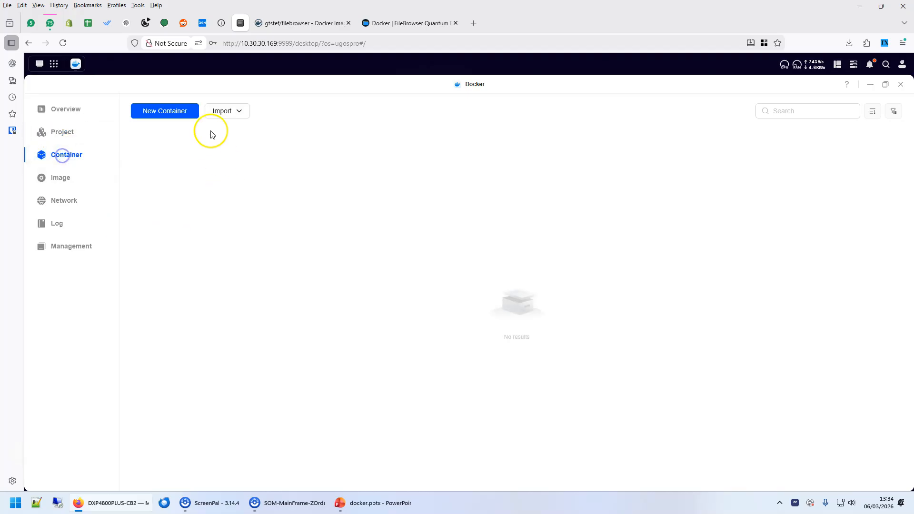
{"action": "left_click", "coordinate": [145, 111]}
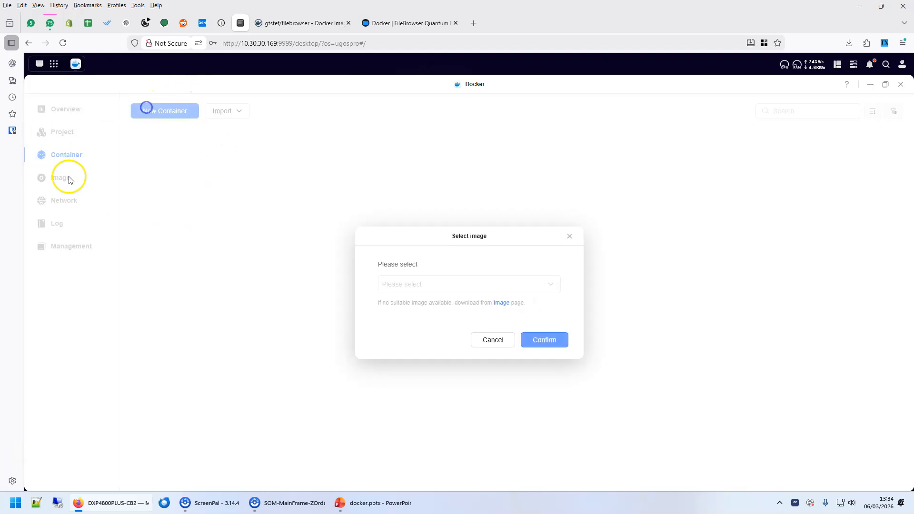
{"action": "left_click", "coordinate": [549, 284]}
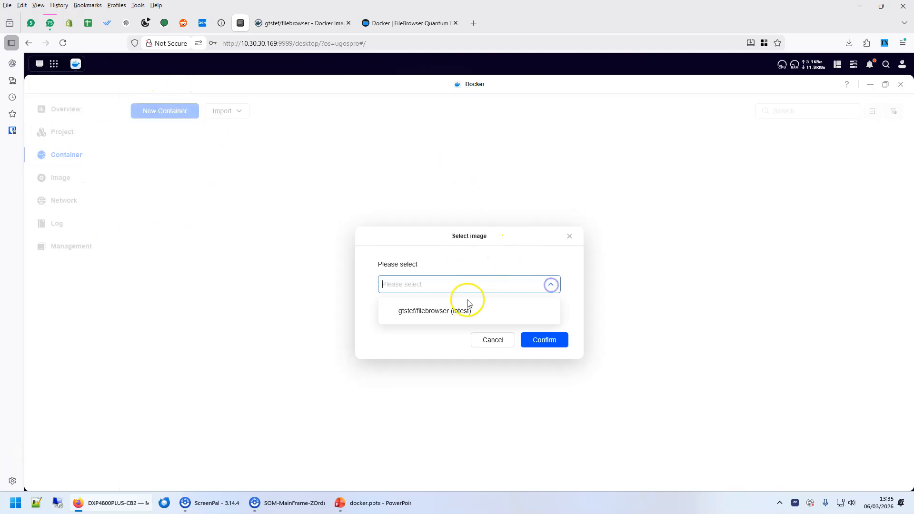
{"action": "left_click", "coordinate": [410, 311]}
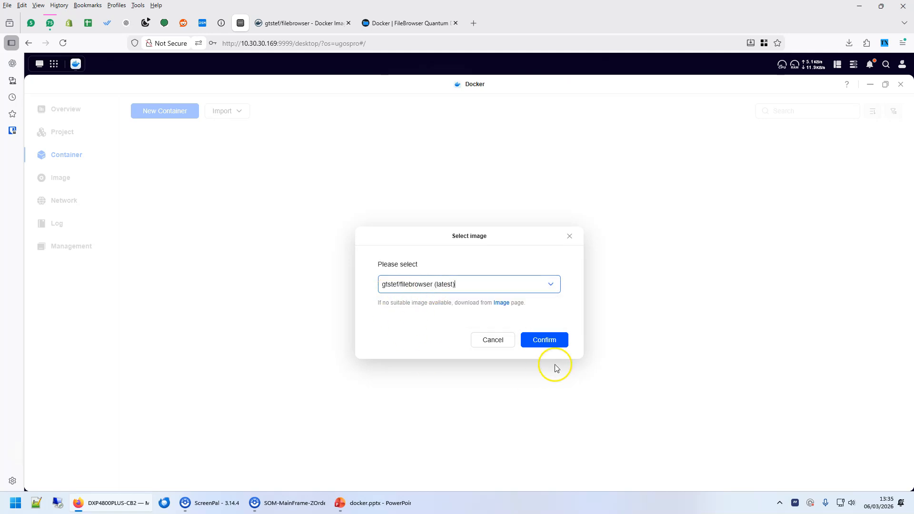
{"action": "left_click", "coordinate": [554, 343]}
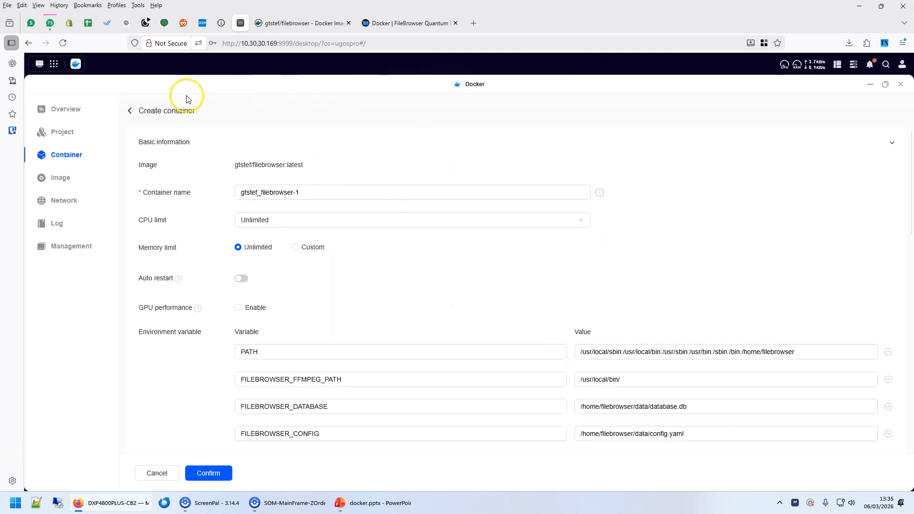
Look over the gtstef_filebrowser-1 form and its CPU limit options, leaving Unlimited.
{"action": "scroll", "coordinate": [671, 383], "scroll_direction": "down", "scroll_amount": 10}
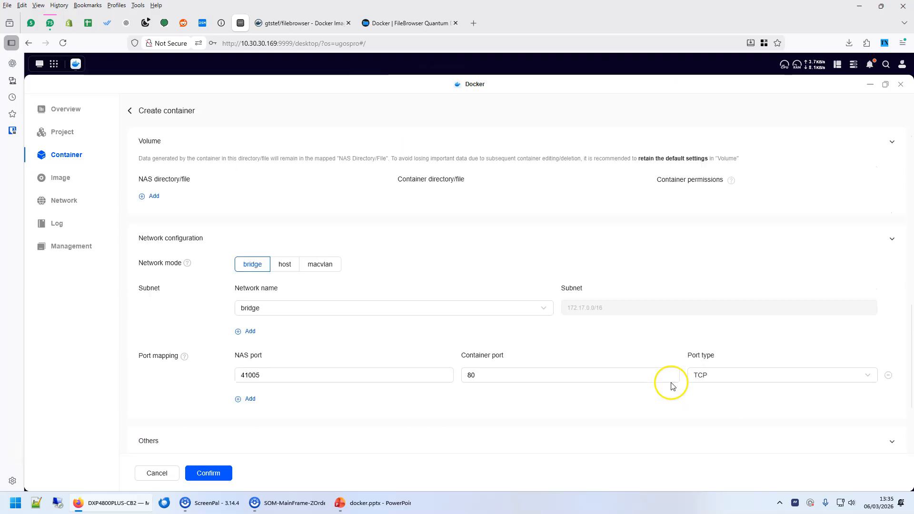
{"action": "scroll", "coordinate": [671, 382], "scroll_direction": "up", "scroll_amount": 10}
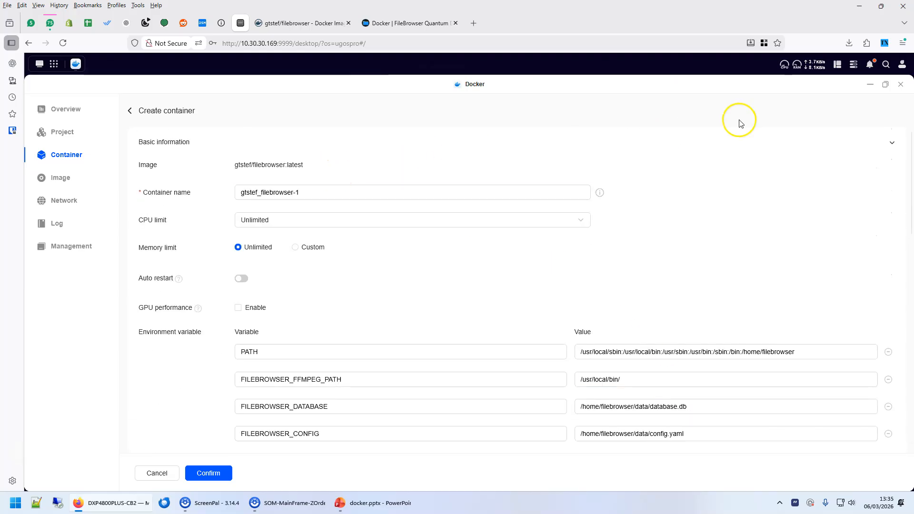
{"action": "scroll", "coordinate": [628, 301], "scroll_direction": "down", "scroll_amount": 10}
{"action": "scroll", "coordinate": [629, 301], "scroll_direction": "up", "scroll_amount": 10}
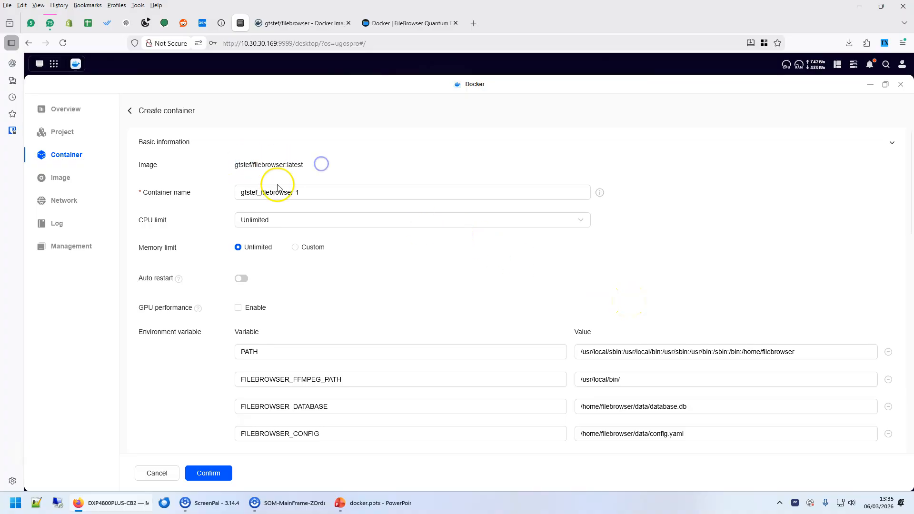
{"action": "left_click", "coordinate": [298, 223]}
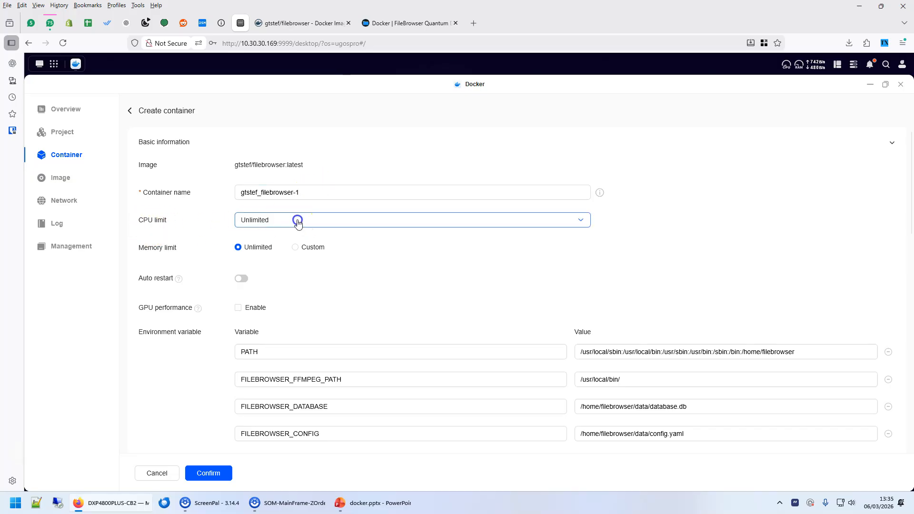
{"action": "scroll", "coordinate": [300, 265], "scroll_direction": "down", "scroll_amount": 3}
{"action": "scroll", "coordinate": [287, 271], "scroll_direction": "down", "scroll_amount": 2}
{"action": "scroll", "coordinate": [300, 273], "scroll_direction": "up", "scroll_amount": 5}
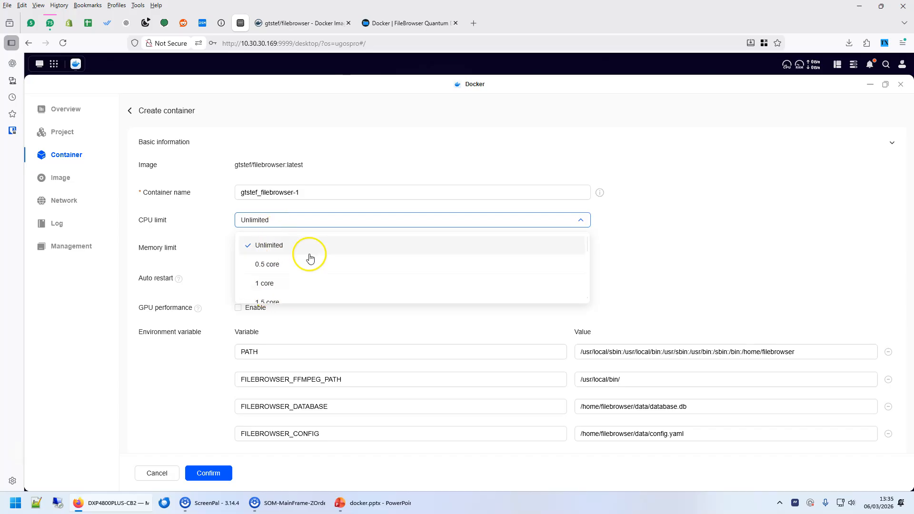
Keep CPU and memory limits at Unlimited and turn on auto restart for the container.
{"action": "left_click", "coordinate": [758, 206]}
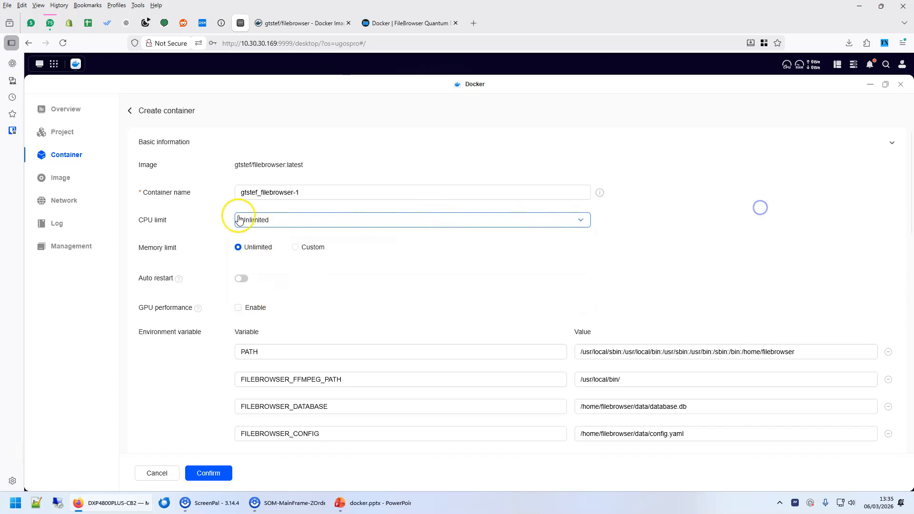
{"action": "left_click", "coordinate": [295, 247]}
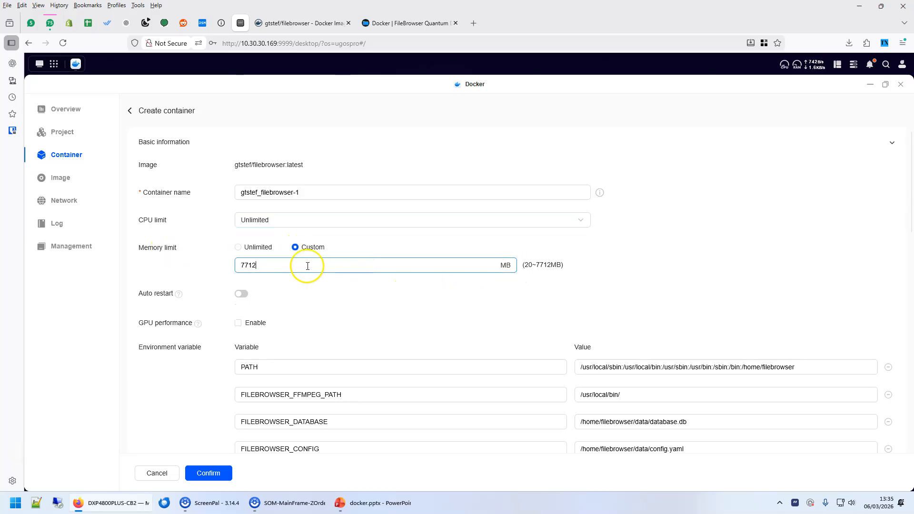
{"action": "left_click", "coordinate": [239, 247]}
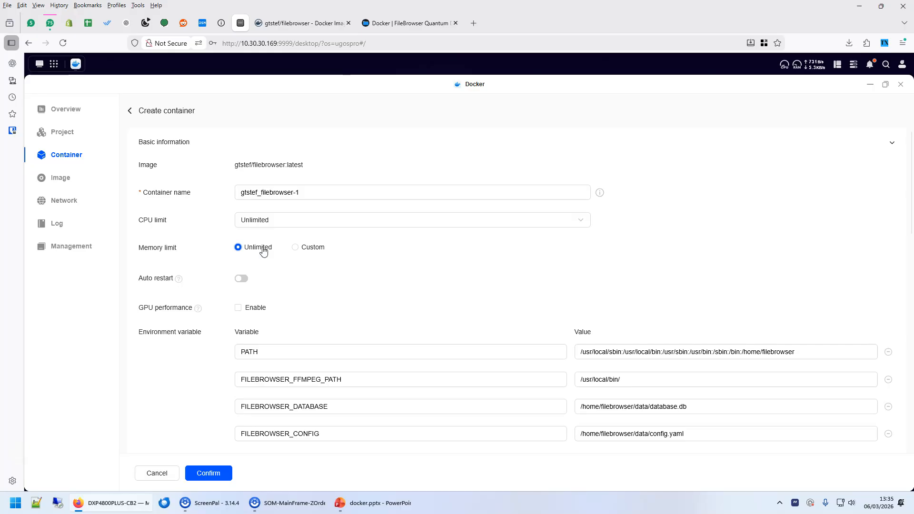
{"action": "left_click", "coordinate": [241, 279]}
Switch to the PowerPoint Docker slide and highlight 'Docker app is isolated' in the fourth bullet.
{"action": "scroll", "coordinate": [447, 250], "scroll_direction": "down", "scroll_amount": 2}
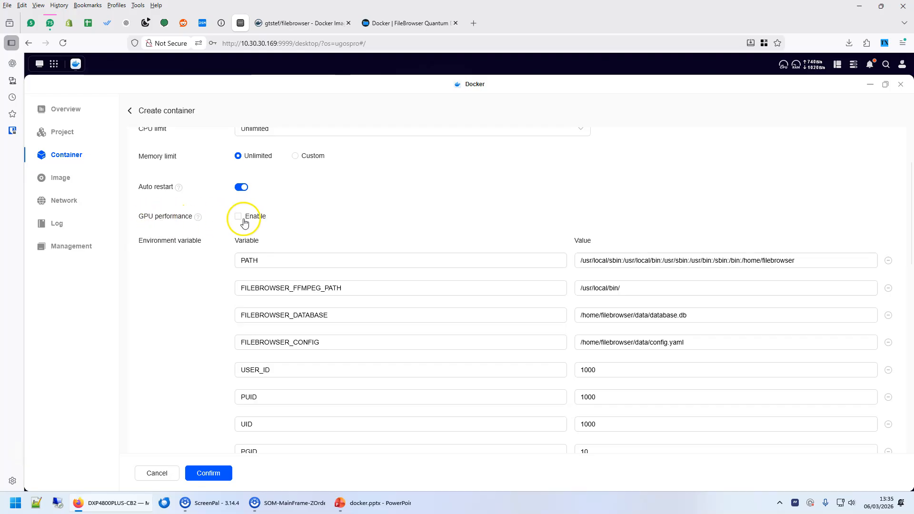
{"action": "left_click", "coordinate": [362, 510]}
{"action": "left_click_drag", "start_coordinate": [242, 265], "coordinate": [332, 270]}
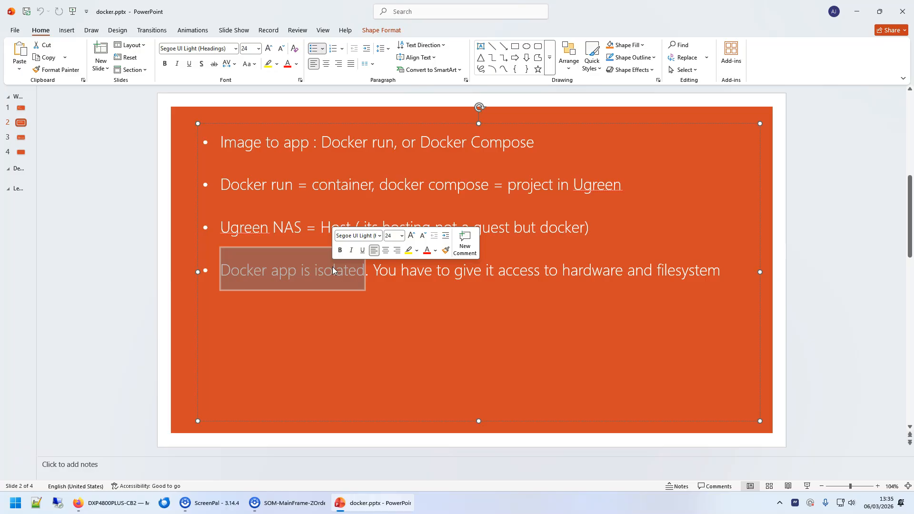
Highlight 'app is isolated', 'Ugreen NAS' and 'app' on slide 2 in turn, then return to the browser form.
{"action": "left_click", "coordinate": [306, 271]}
{"action": "left_click_drag", "start_coordinate": [274, 270], "coordinate": [329, 270]}
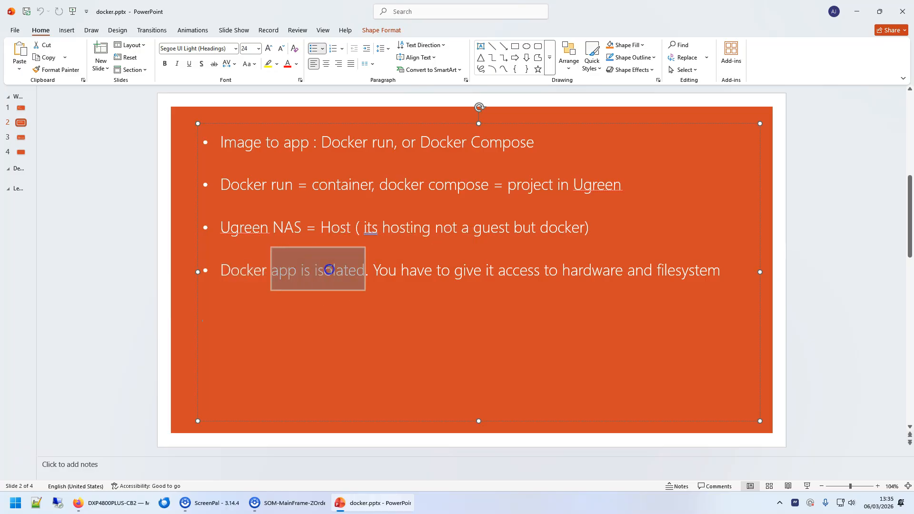
{"action": "left_click", "coordinate": [471, 350]}
{"action": "left_click", "coordinate": [398, 272]}
{"action": "left_click_drag", "start_coordinate": [265, 227], "coordinate": [298, 227]}
{"action": "left_click", "coordinate": [299, 288]}
{"action": "double_click", "coordinate": [283, 271]}
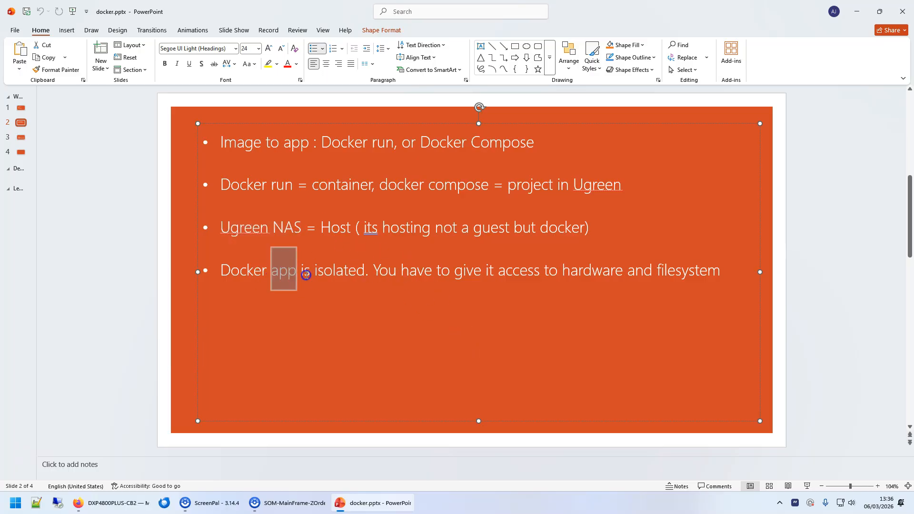
{"action": "left_click", "coordinate": [244, 227]}
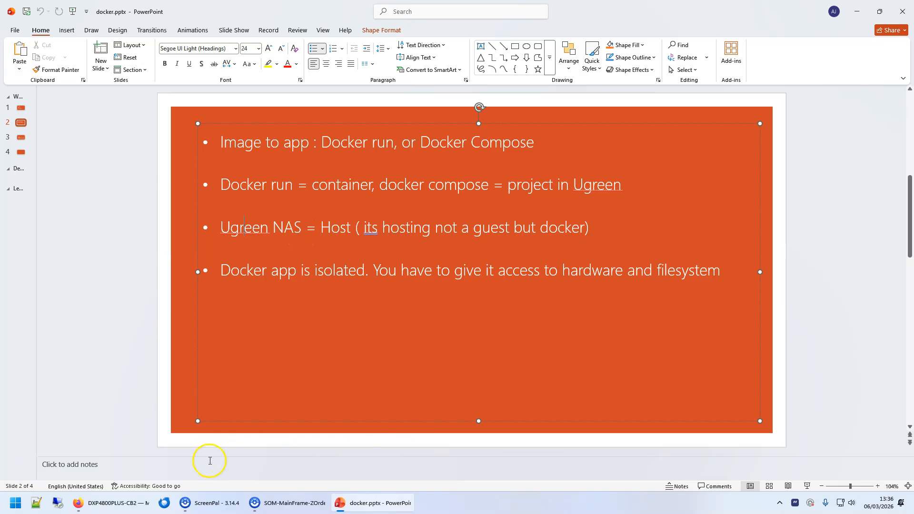
{"action": "left_click", "coordinate": [138, 503]}
Leave GPU performance off and scroll to the environment variables, down to GROUP_ID.
{"action": "left_click", "coordinate": [238, 217]}
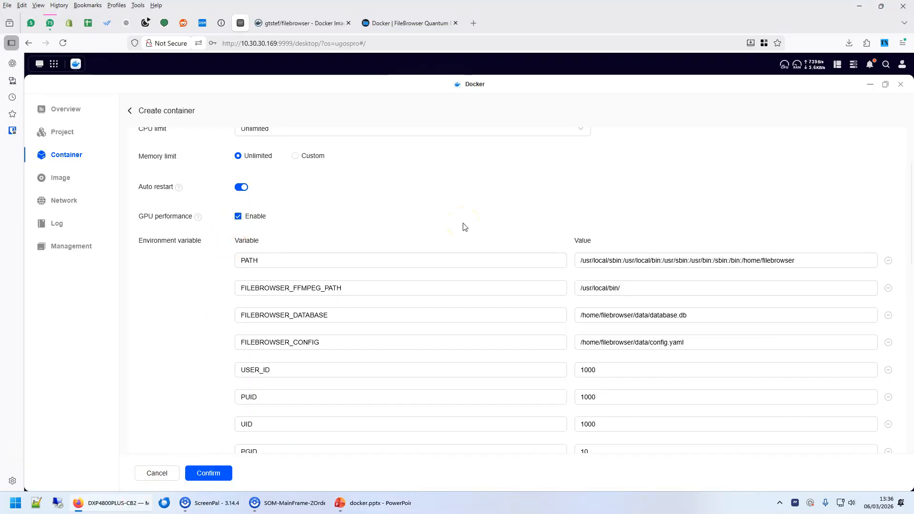
{"action": "scroll", "coordinate": [464, 226], "scroll_direction": "down", "scroll_amount": 4}
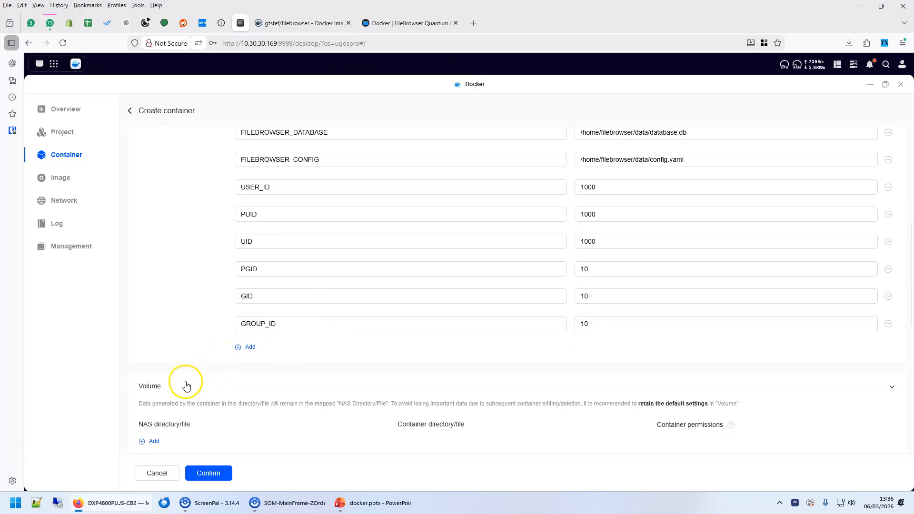
{"action": "scroll", "coordinate": [361, 210], "scroll_direction": "up", "scroll_amount": 5}
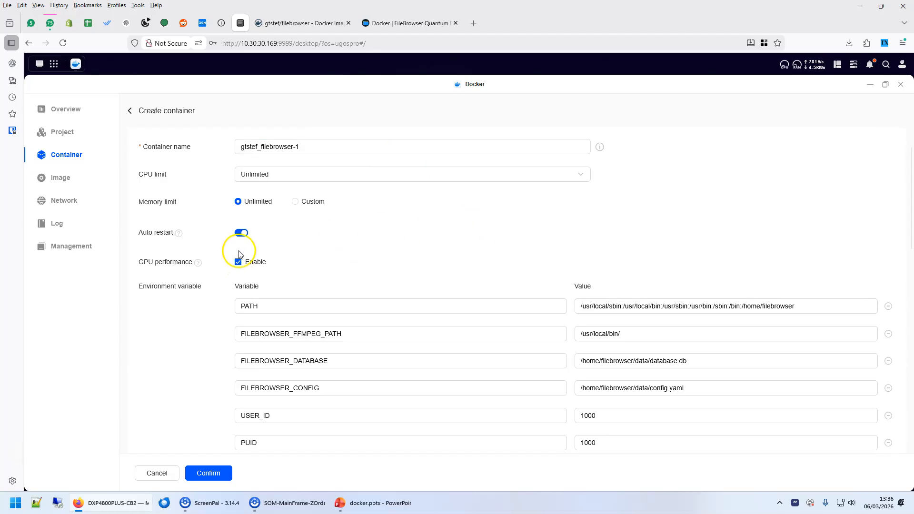
{"action": "scroll", "coordinate": [150, 169], "scroll_direction": "down", "scroll_amount": 3}
{"action": "scroll", "coordinate": [200, 181], "scroll_direction": "up", "scroll_amount": 1}
{"action": "left_click", "coordinate": [239, 172]}
{"action": "left_click", "coordinate": [238, 172]}
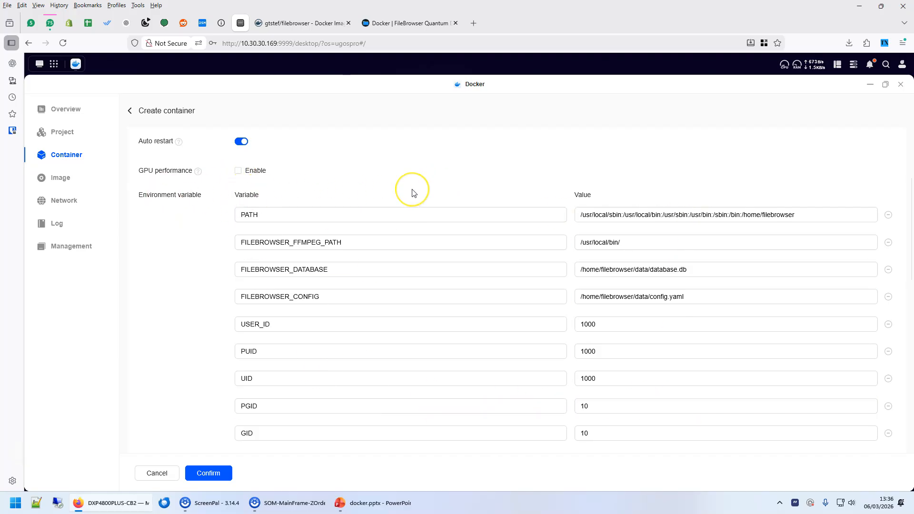
{"action": "scroll", "coordinate": [381, 199], "scroll_direction": "down", "scroll_amount": 1}
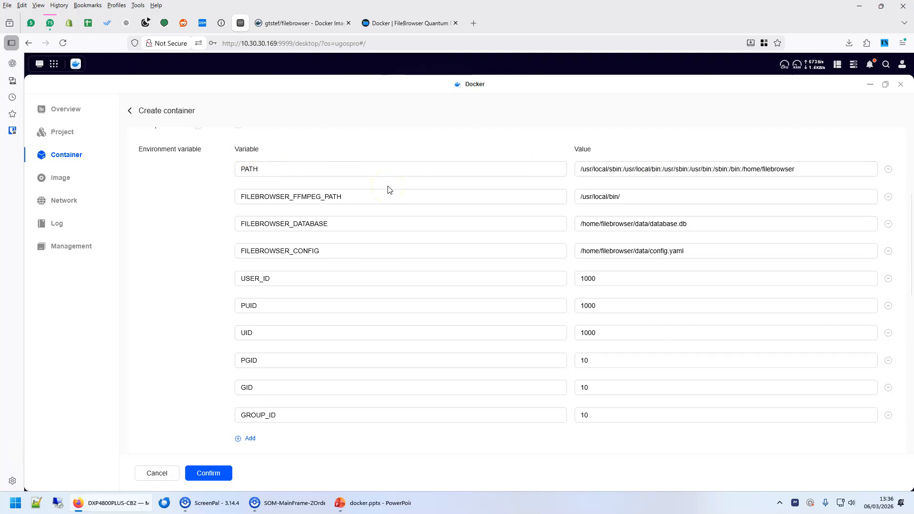
{"action": "scroll", "coordinate": [388, 189], "scroll_direction": "down", "scroll_amount": 1}
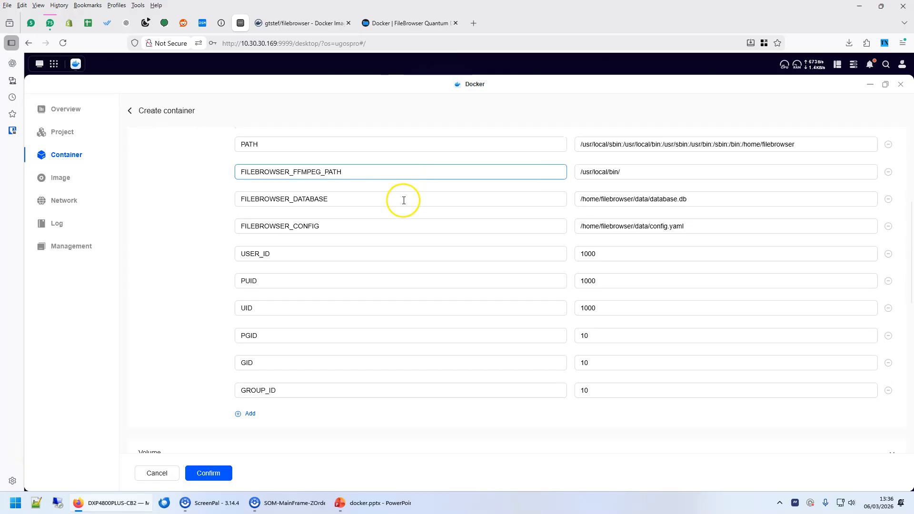
{"action": "left_click", "coordinate": [238, 394]}
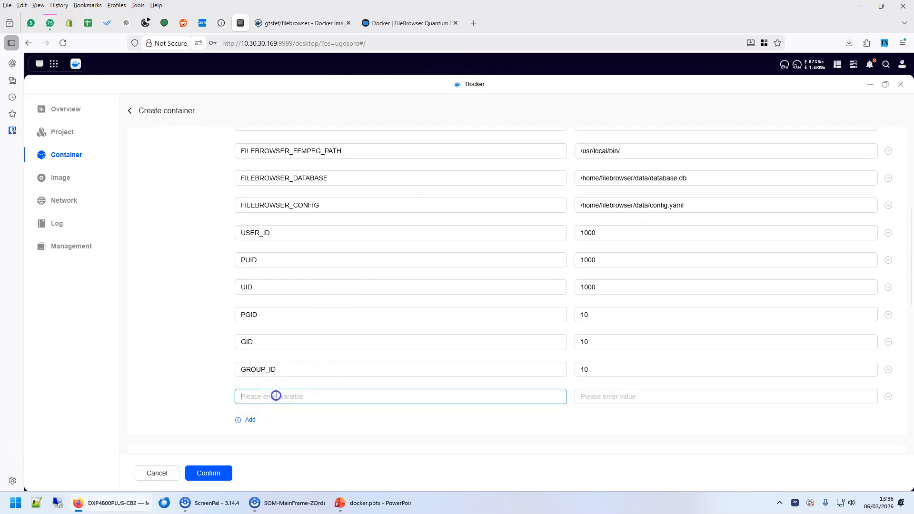
{"action": "type", "text": "user_name"}
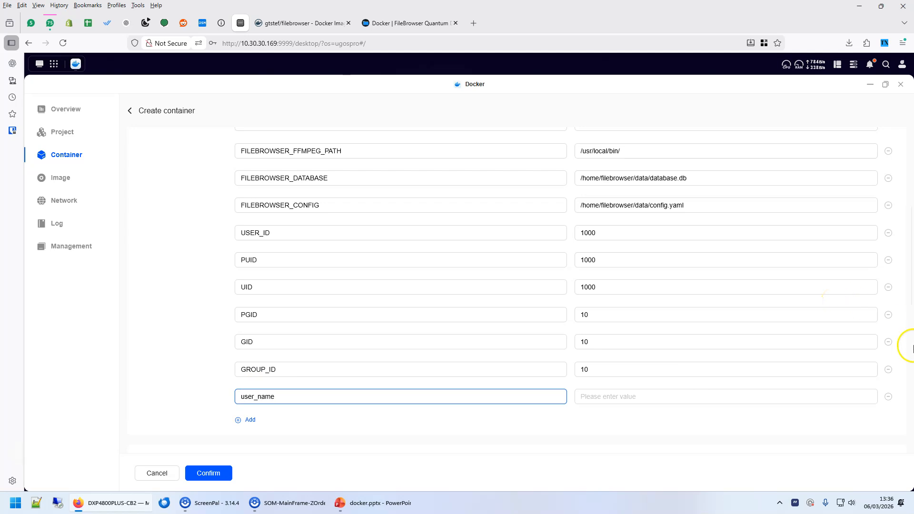
{"action": "left_click", "coordinate": [642, 395]}
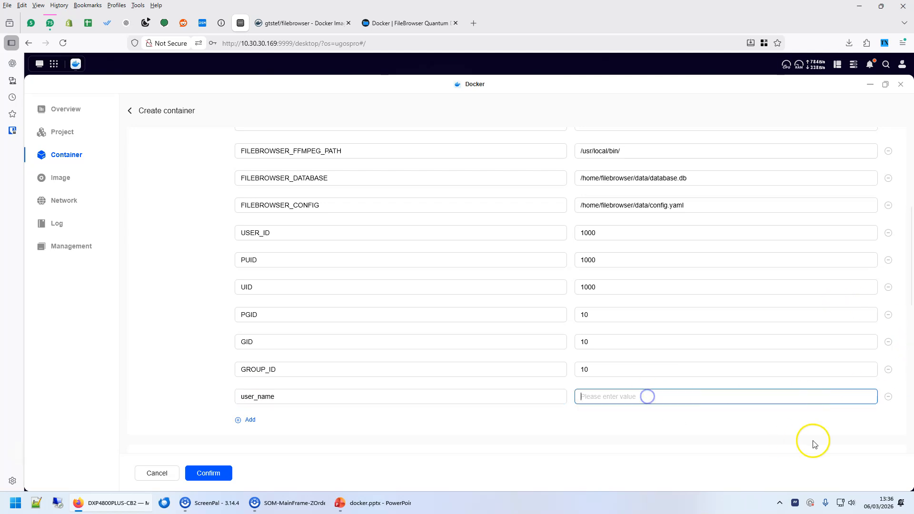
{"action": "left_click", "coordinate": [888, 396]}
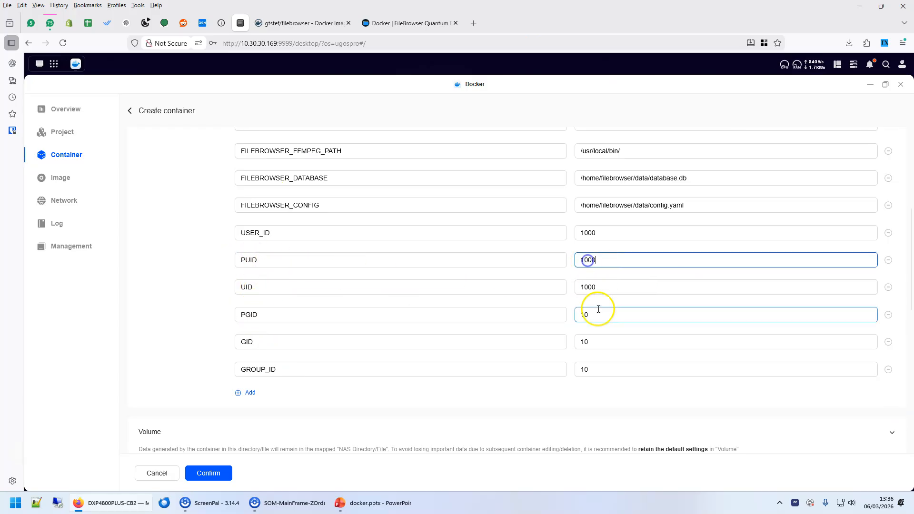
{"action": "left_click", "coordinate": [591, 337]}
{"action": "scroll", "coordinate": [402, 290], "scroll_direction": "down", "scroll_amount": 5}
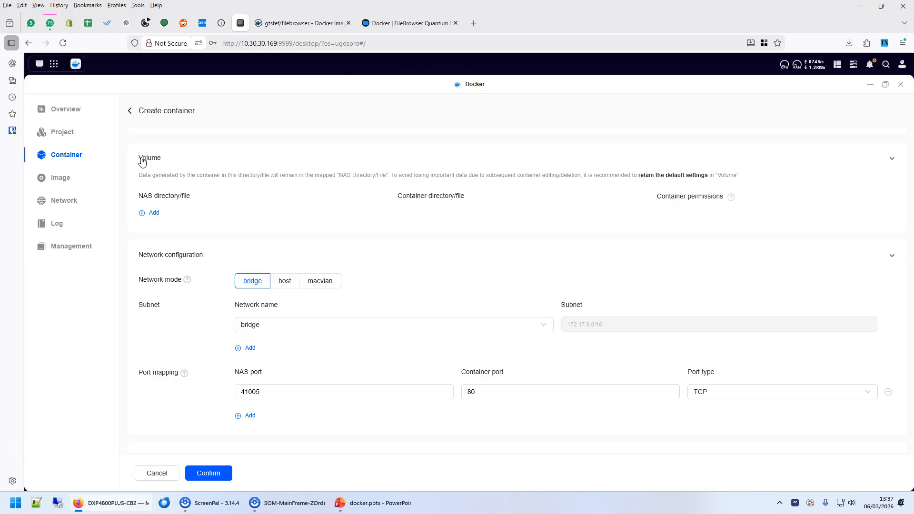
Add a volume row and select Shared Folder/browser demo as its NAS folder.
{"action": "left_click", "coordinate": [156, 214]}
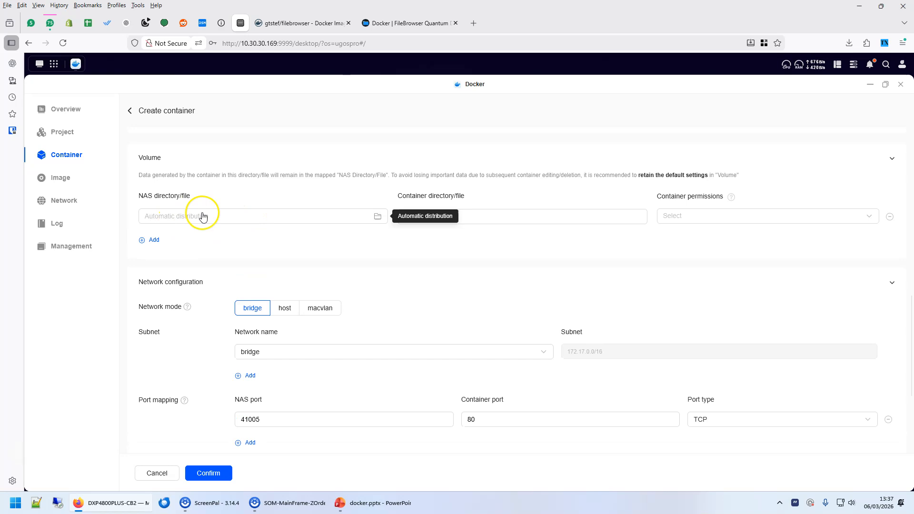
{"action": "left_click", "coordinate": [222, 218]}
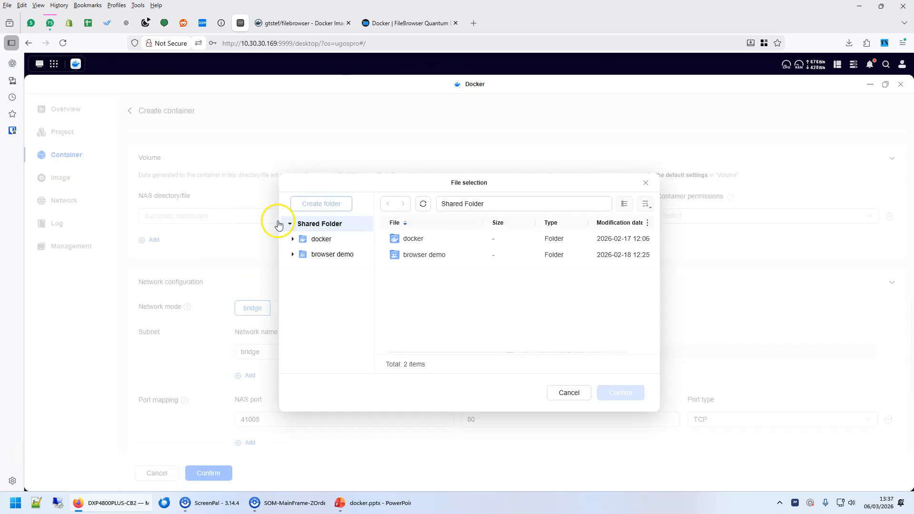
{"action": "left_click", "coordinate": [643, 183]}
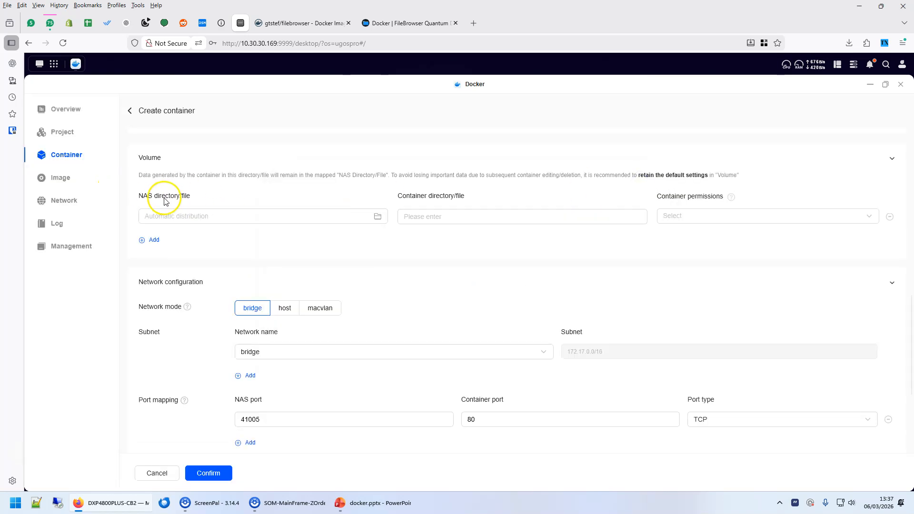
{"action": "left_click", "coordinate": [202, 225]}
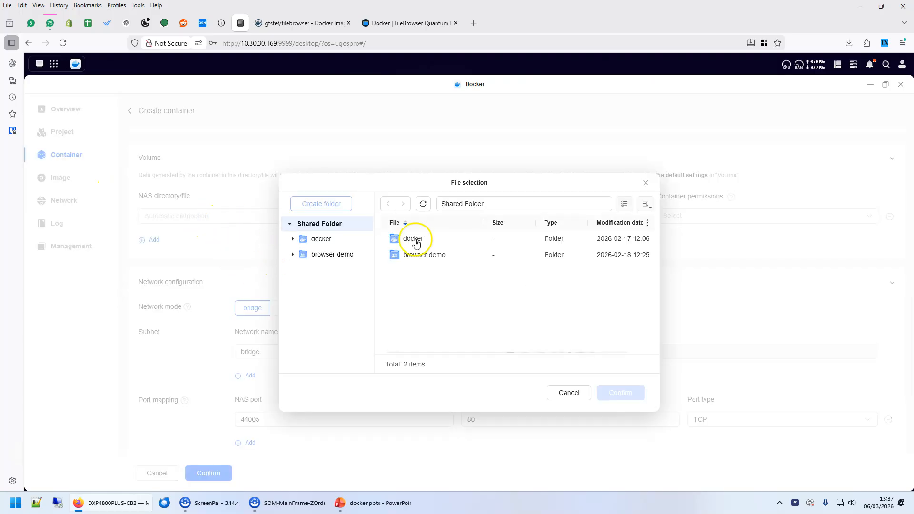
{"action": "left_click", "coordinate": [412, 255]}
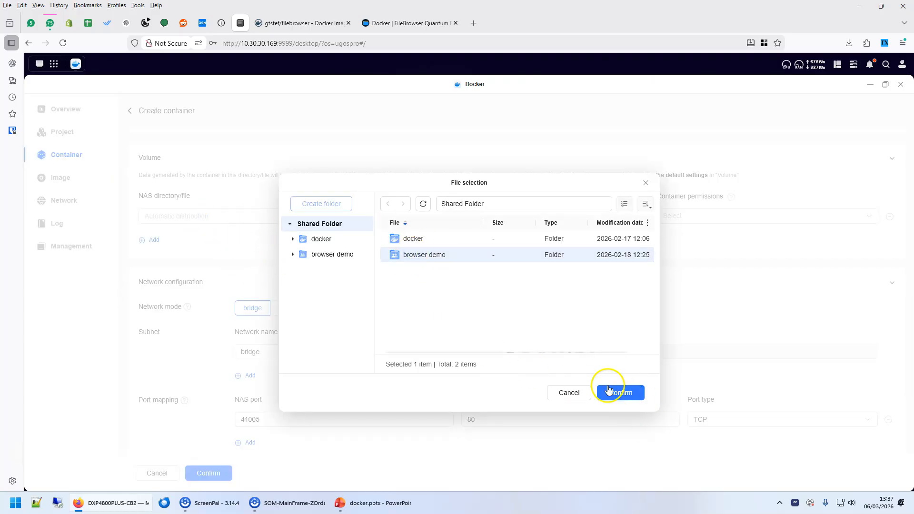
{"action": "left_click", "coordinate": [618, 399]}
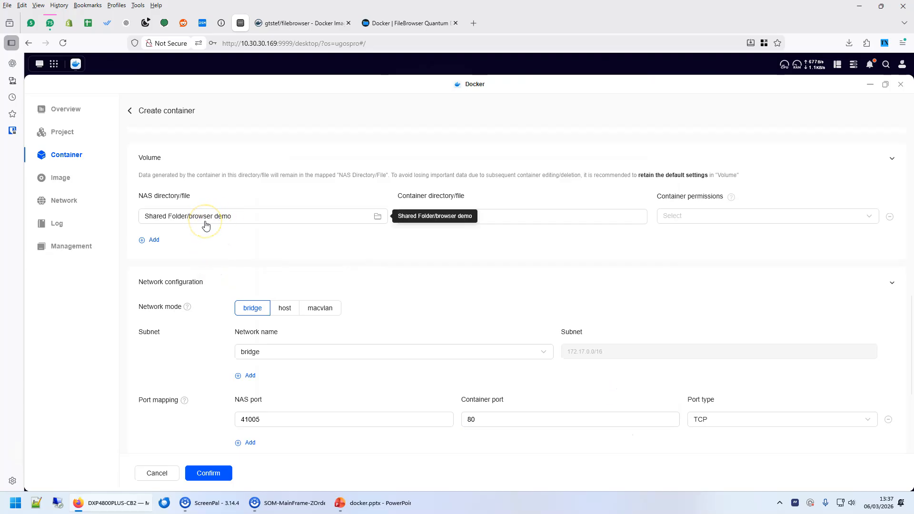
Set the volume's container directory to /srv with Read/Write container permission.
{"action": "left_click", "coordinate": [480, 216]}
{"action": "type", "text": "/srv"}
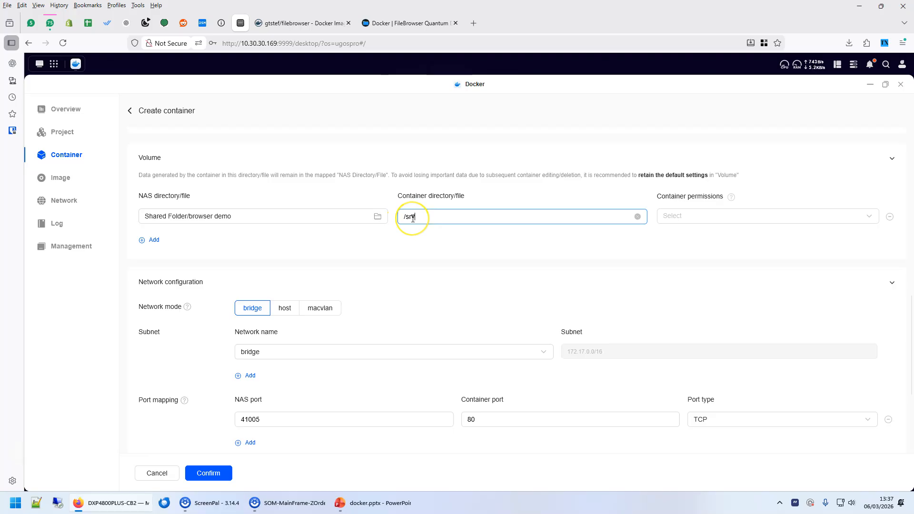
{"action": "left_click", "coordinate": [399, 22]}
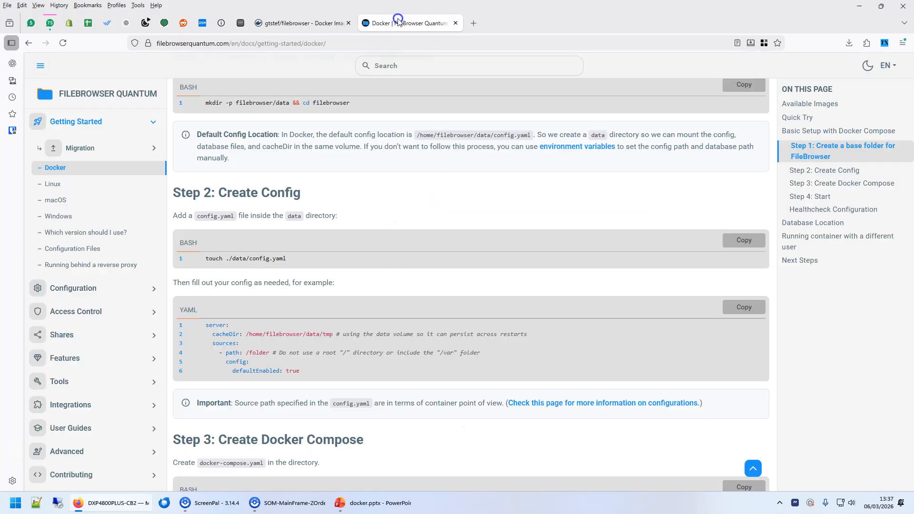
{"action": "left_click", "coordinate": [238, 23]}
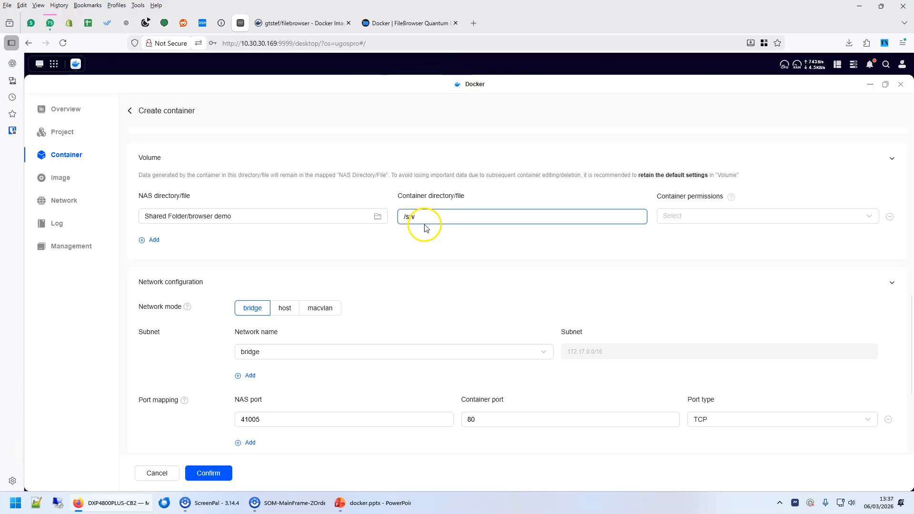
{"action": "left_click", "coordinate": [423, 269]}
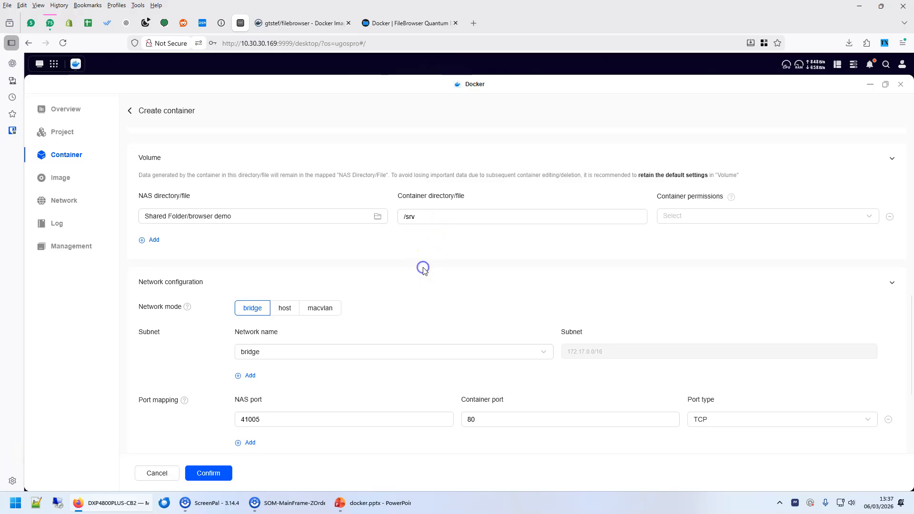
{"action": "triple_click", "coordinate": [418, 216]}
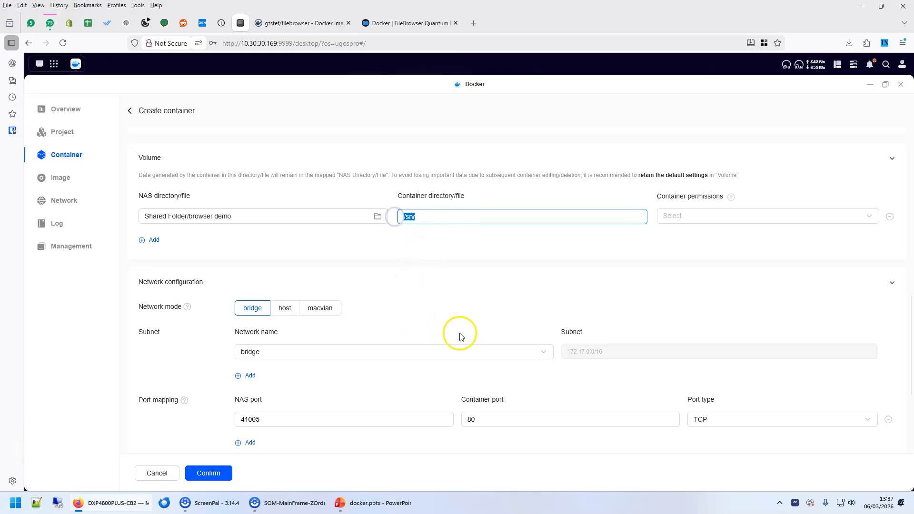
{"action": "left_click", "coordinate": [333, 261]}
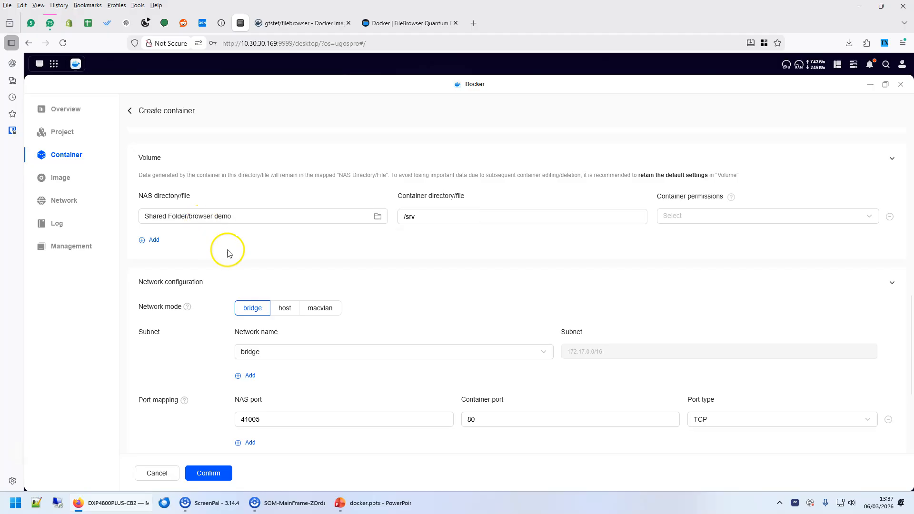
{"action": "left_click", "coordinate": [407, 216]}
{"action": "type", "text": "/srv"}
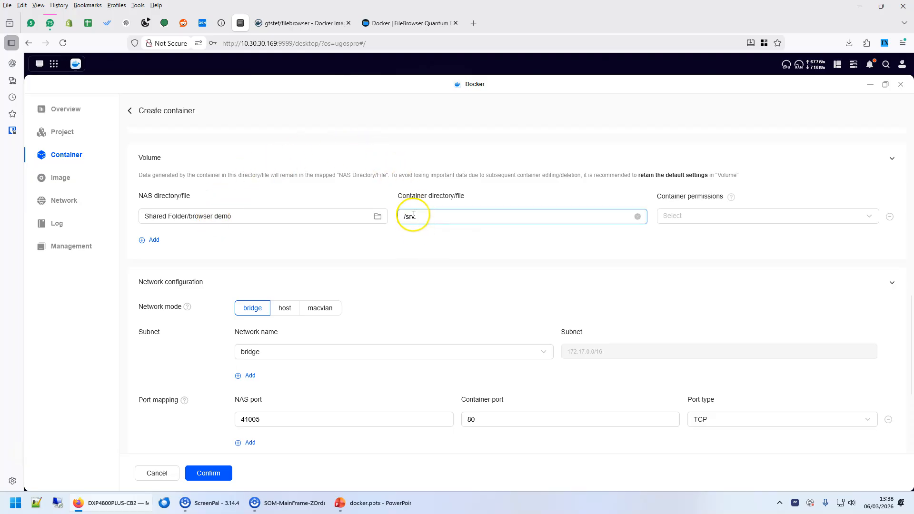
{"action": "left_click", "coordinate": [406, 217]}
{"action": "left_click", "coordinate": [708, 215]}
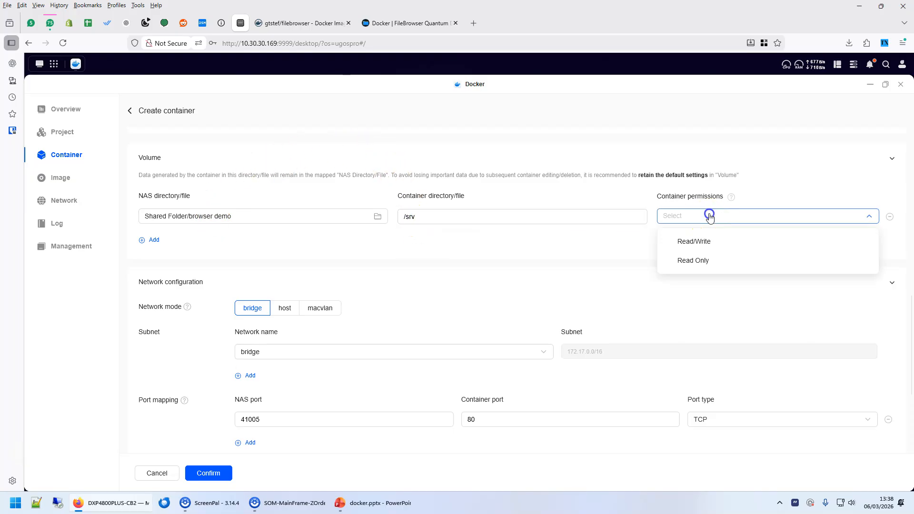
{"action": "left_click", "coordinate": [693, 241]}
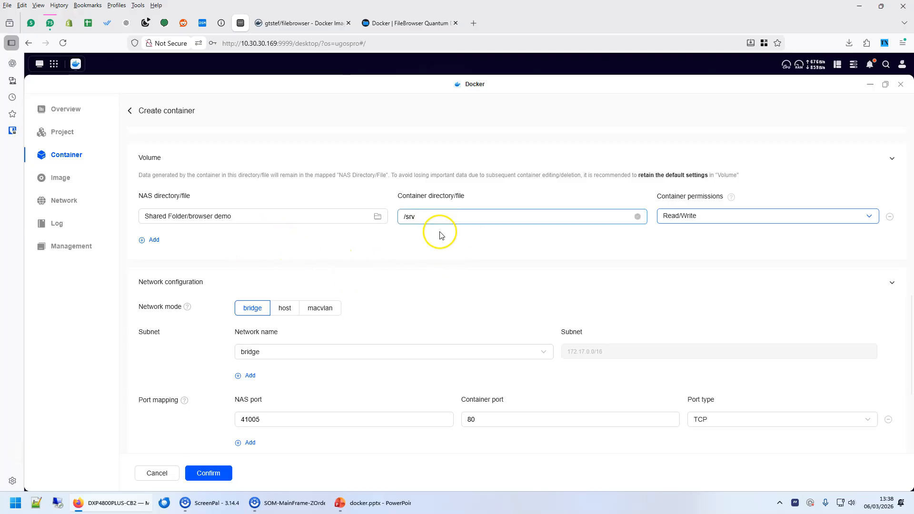
Switch to docker.pptx and start a new bullet on slide 2.
{"action": "scroll", "coordinate": [479, 244], "scroll_direction": "down", "scroll_amount": 2}
{"action": "left_click", "coordinate": [331, 508]}
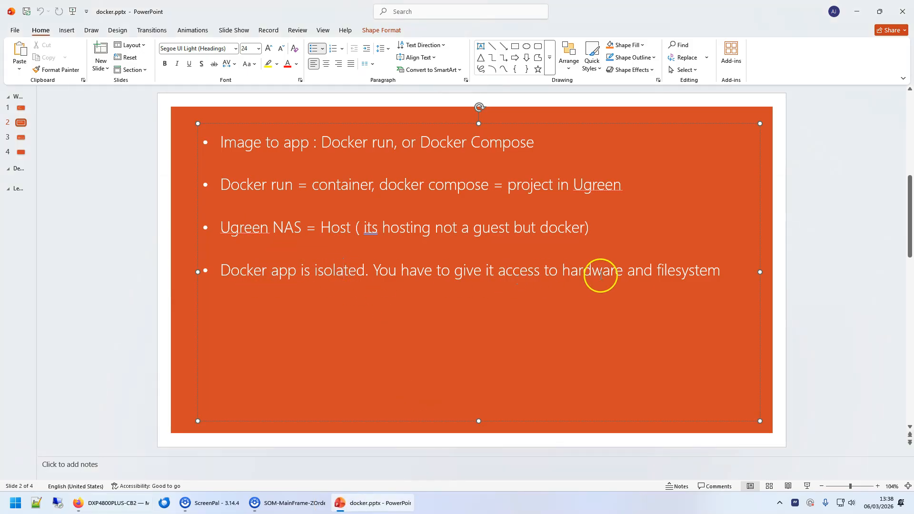
{"action": "key", "text": "Return"}
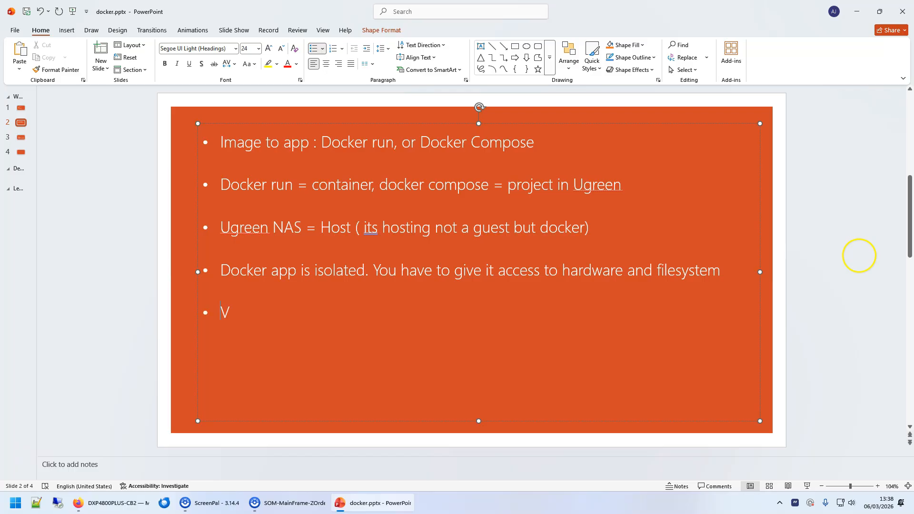
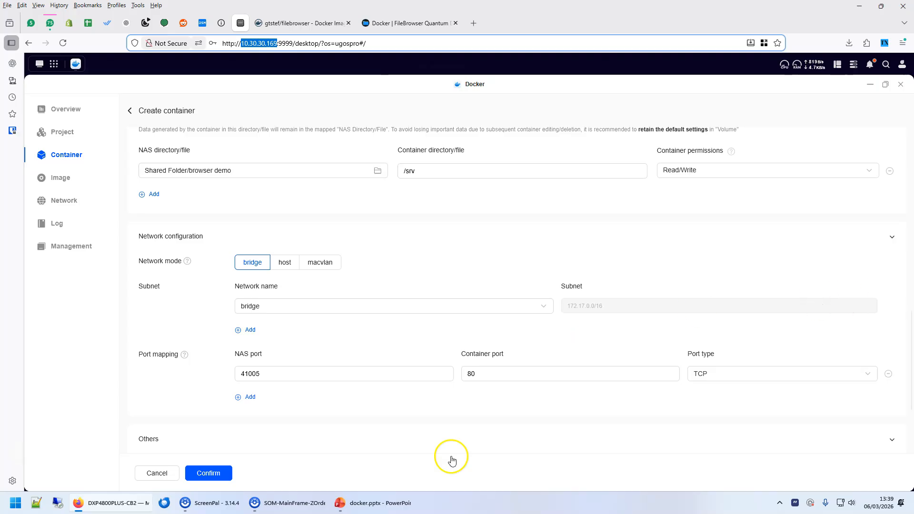
Bring up the docker.pptx slide on ports and bridge-mode forwarding.
{"action": "left_click", "coordinate": [370, 507]}
{"action": "left_click", "coordinate": [601, 144]}
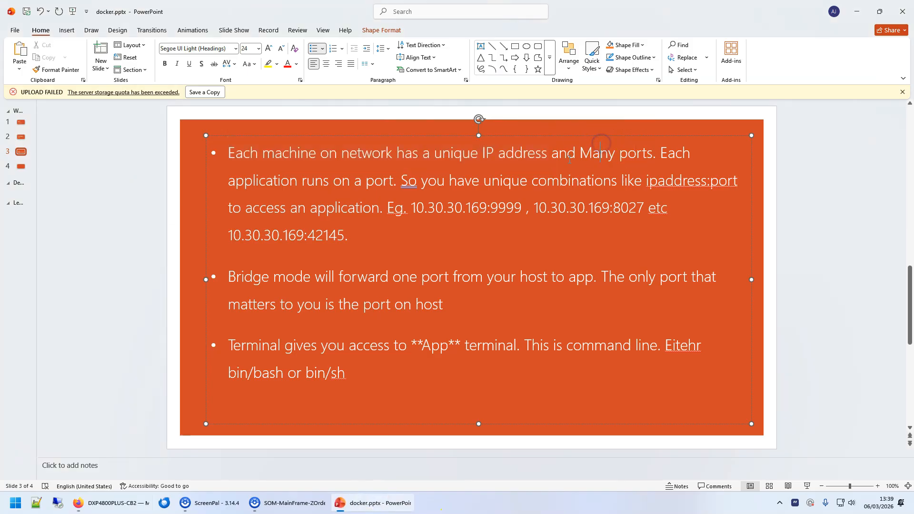
Highlight 'port' and 'unique combinations' on slide 3 while explaining IP addresses and ports.
{"action": "left_click_drag", "start_coordinate": [373, 180], "coordinate": [389, 177]}
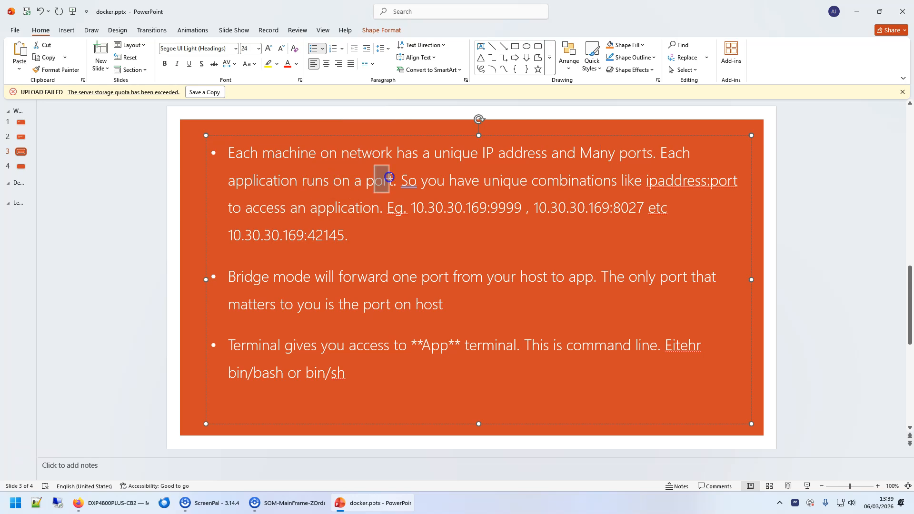
{"action": "left_click_drag", "start_coordinate": [485, 183], "coordinate": [707, 180]}
{"action": "left_click", "coordinate": [642, 181]}
{"action": "left_click", "coordinate": [124, 503]}
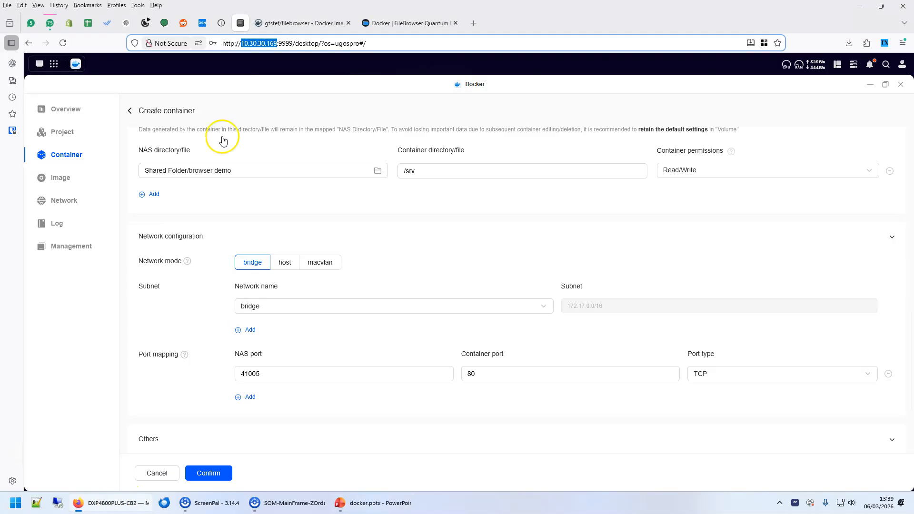
{"action": "left_click", "coordinate": [248, 44]}
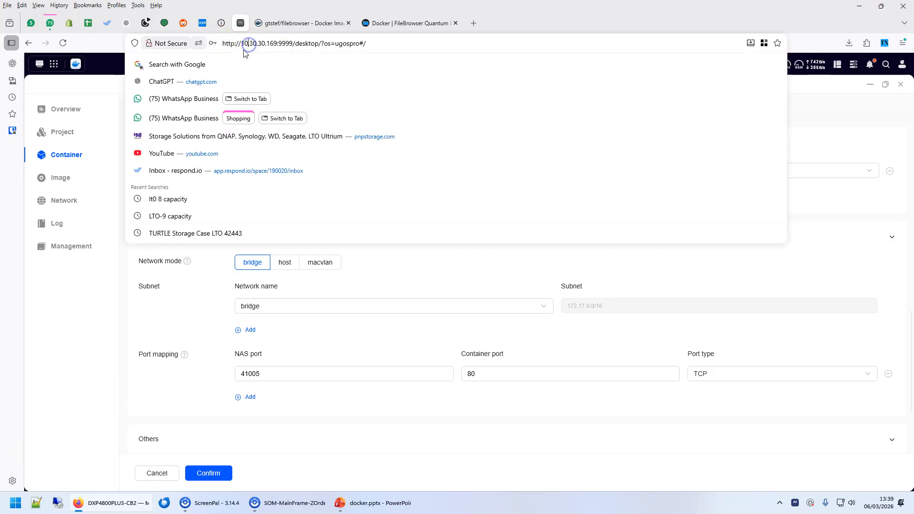
{"action": "left_click", "coordinate": [281, 42]}
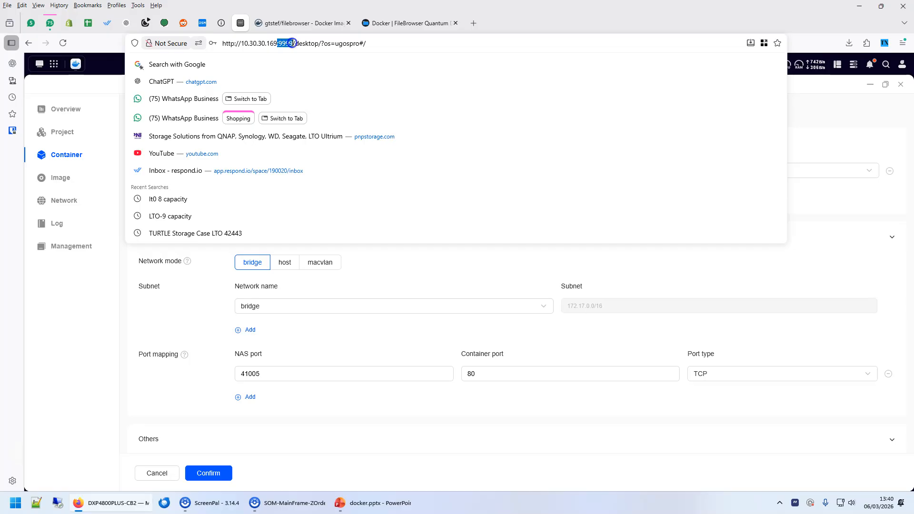
{"action": "left_click", "coordinate": [241, 42]}
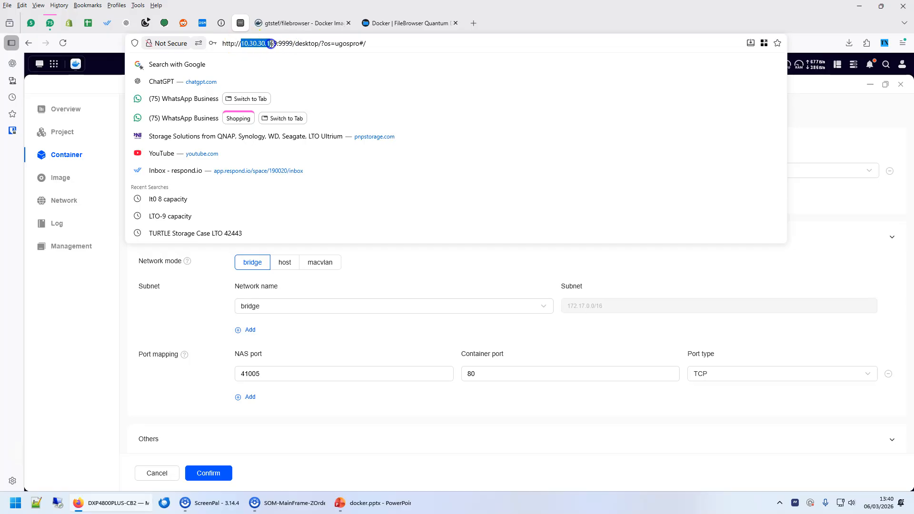
{"action": "left_click", "coordinate": [257, 44]}
{"action": "left_click", "coordinate": [283, 43]}
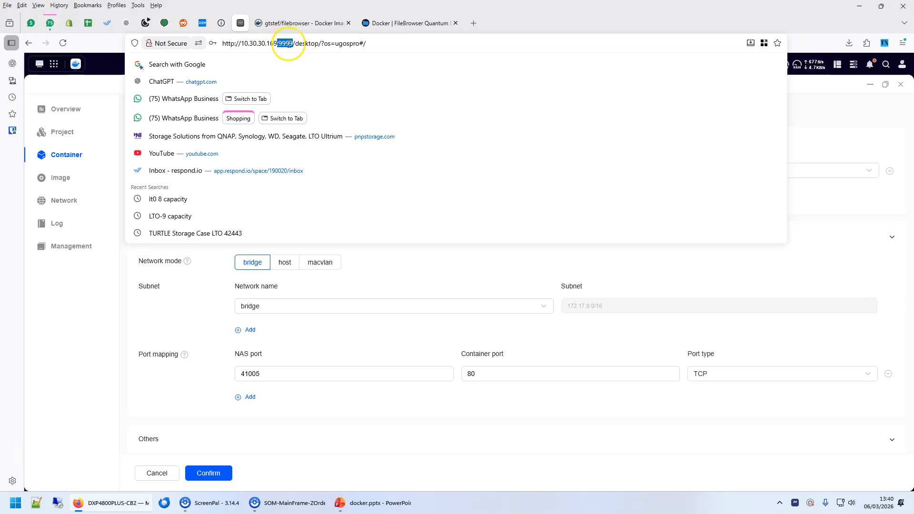
{"action": "left_click", "coordinate": [5, 348]}
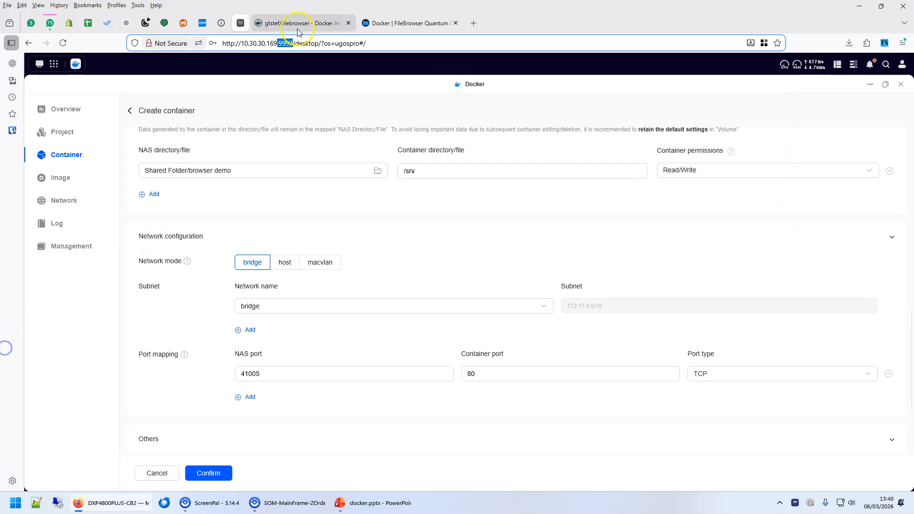
{"action": "left_click", "coordinate": [268, 44]}
{"action": "left_click", "coordinate": [371, 501]}
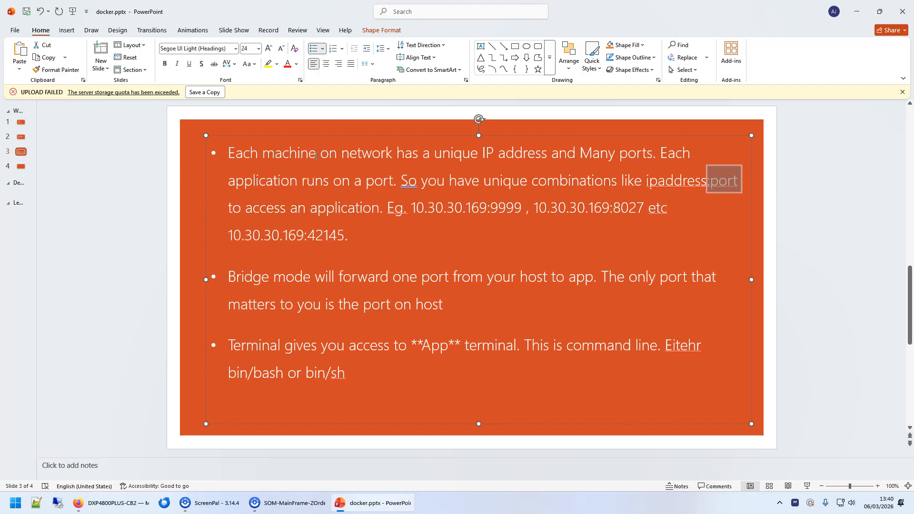
{"action": "left_click", "coordinate": [87, 502]}
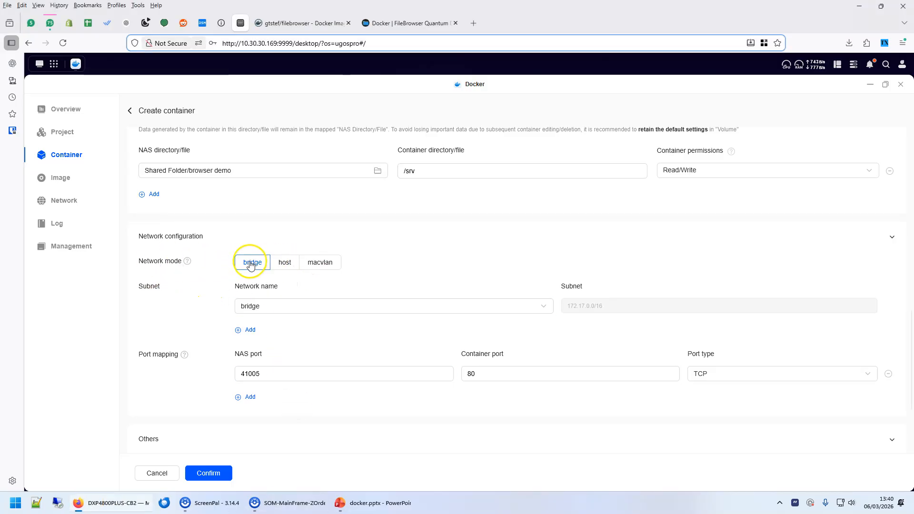
Cycle the network mode through host, macvlan and bridge, ending on host.
{"action": "left_click", "coordinate": [285, 263]}
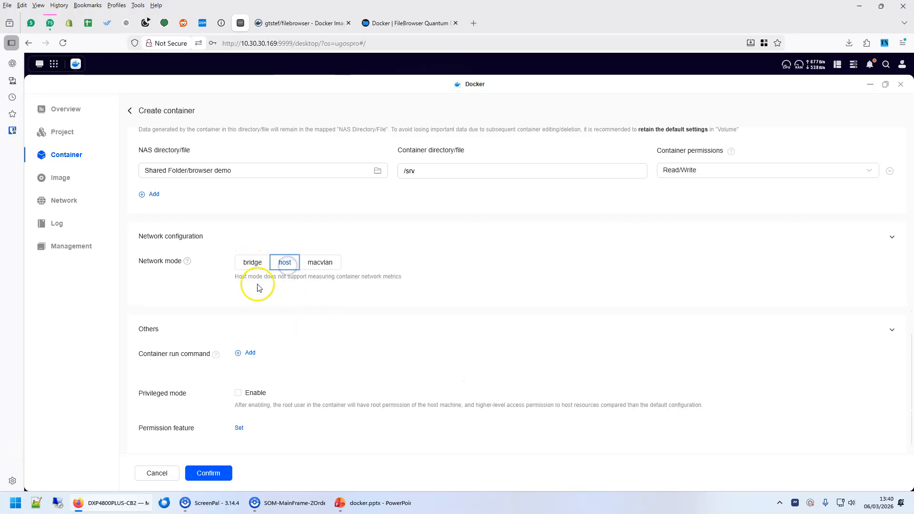
{"action": "left_click", "coordinate": [321, 266]}
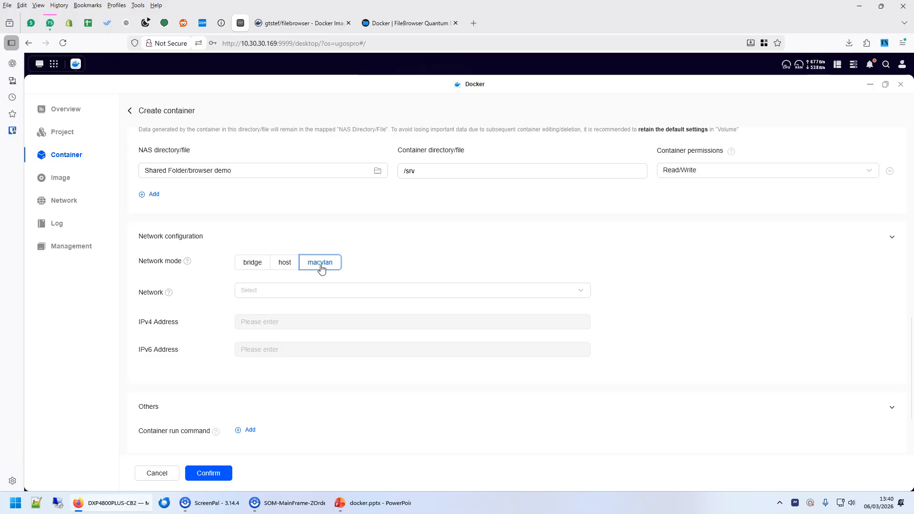
{"action": "left_click", "coordinate": [241, 266]}
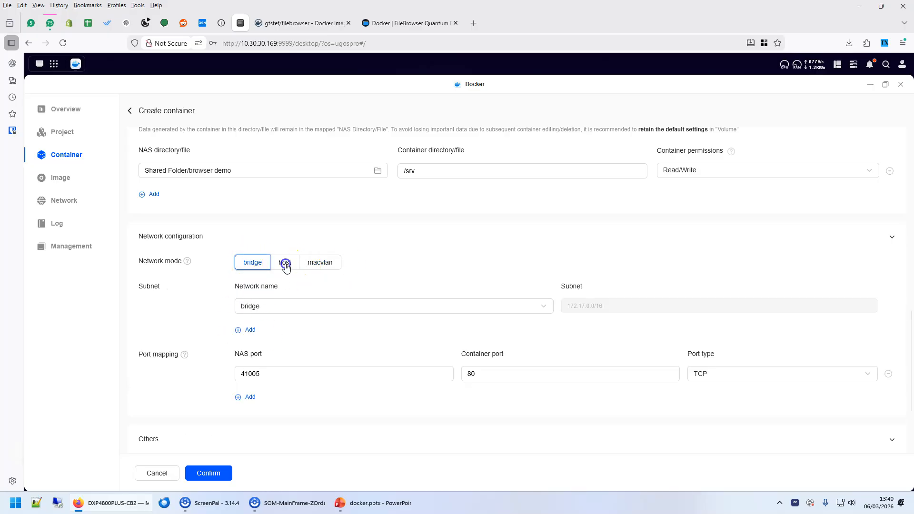
{"action": "left_click", "coordinate": [285, 262]}
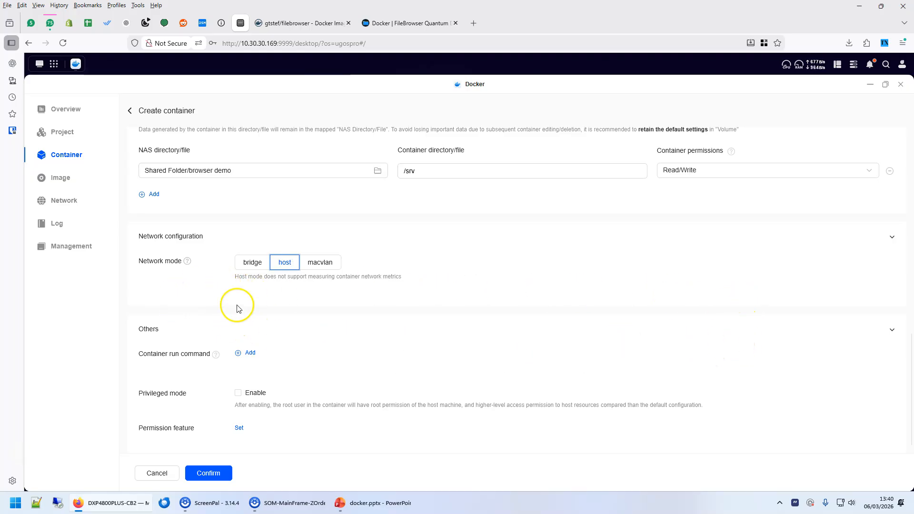
{"action": "left_click", "coordinate": [282, 268]}
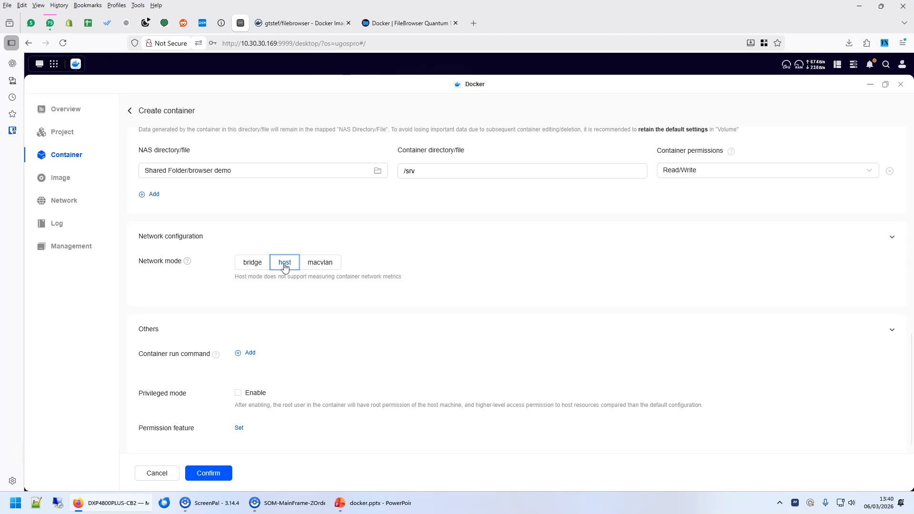
Show the bridge port mapping's container port 80, then set the network mode back to host.
{"action": "left_click", "coordinate": [242, 264]}
{"action": "left_click", "coordinate": [471, 373]}
{"action": "left_click_drag", "start_coordinate": [481, 375], "coordinate": [457, 373]}
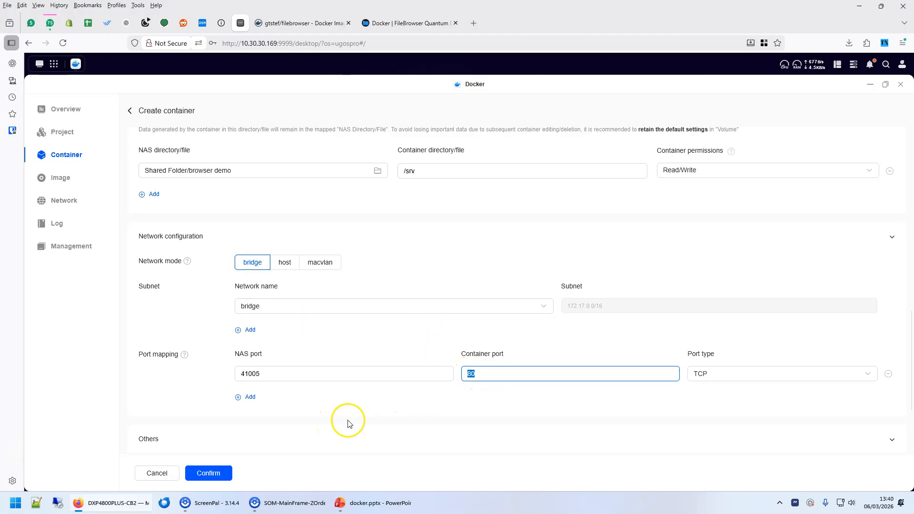
{"action": "left_click_drag", "start_coordinate": [484, 376], "coordinate": [434, 374]}
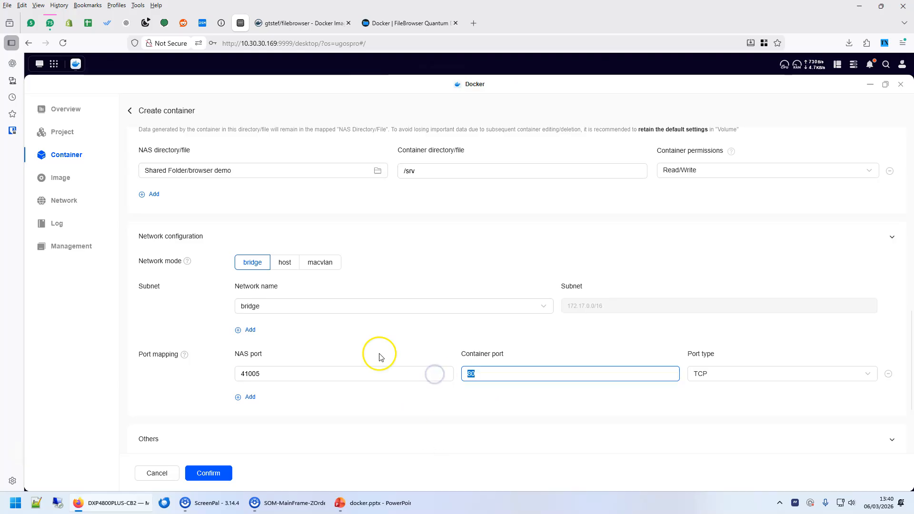
{"action": "left_click", "coordinate": [281, 262]}
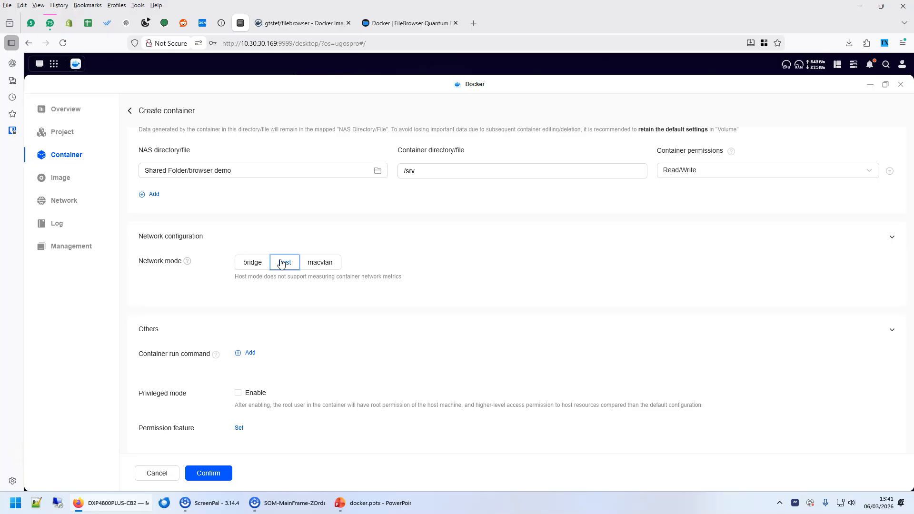
{"action": "left_click", "coordinate": [283, 264]}
Point out 10.30.30.169:9999 in the address bar, then return the network mode to bridge.
{"action": "left_click", "coordinate": [280, 43]}
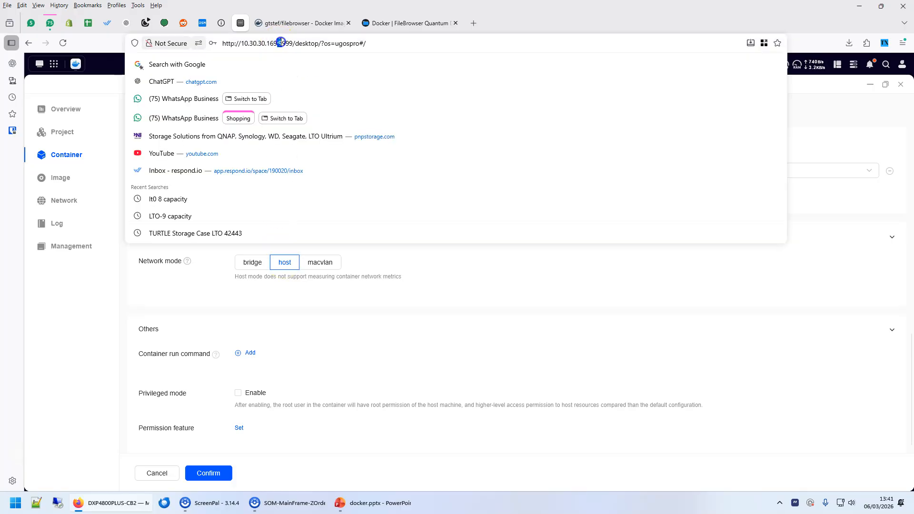
{"action": "left_click_drag", "start_coordinate": [292, 43], "coordinate": [251, 44]}
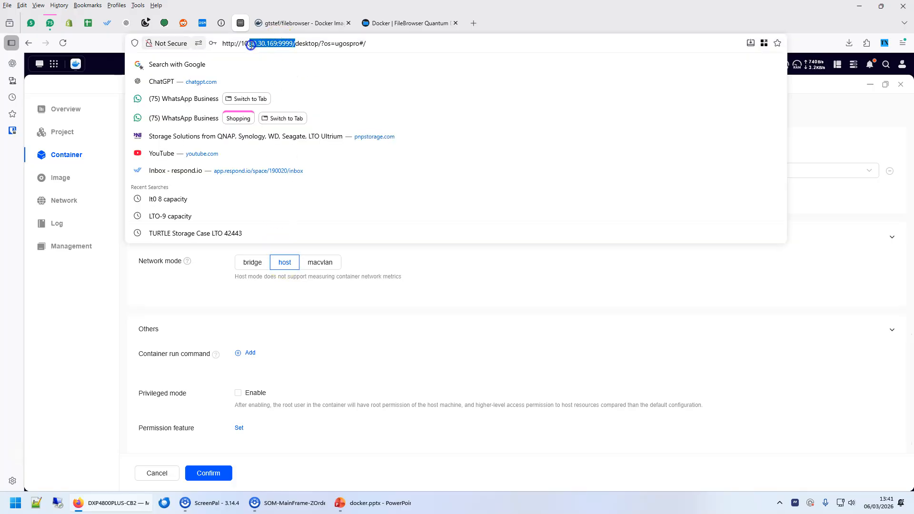
{"action": "double_click", "coordinate": [278, 42]}
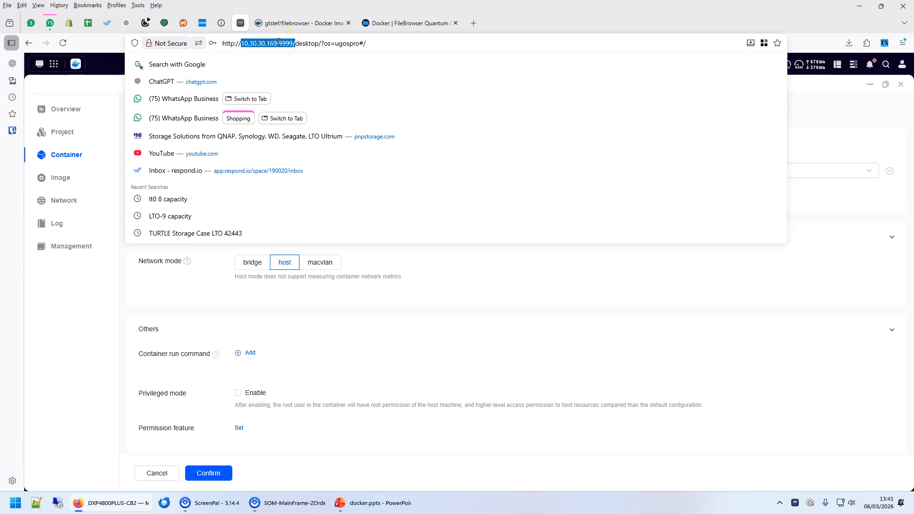
{"action": "left_click", "coordinate": [183, 301]}
{"action": "left_click", "coordinate": [252, 263]}
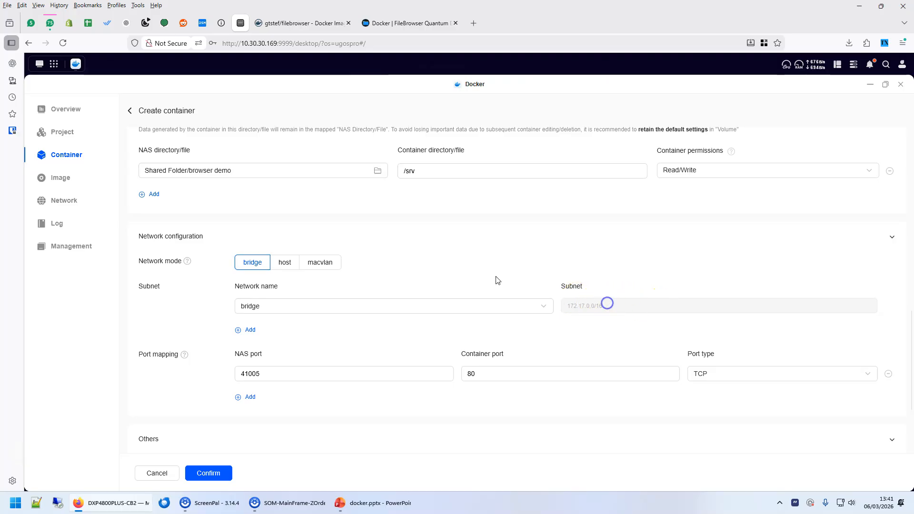
{"action": "scroll", "coordinate": [398, 271], "scroll_direction": "down", "scroll_amount": 1}
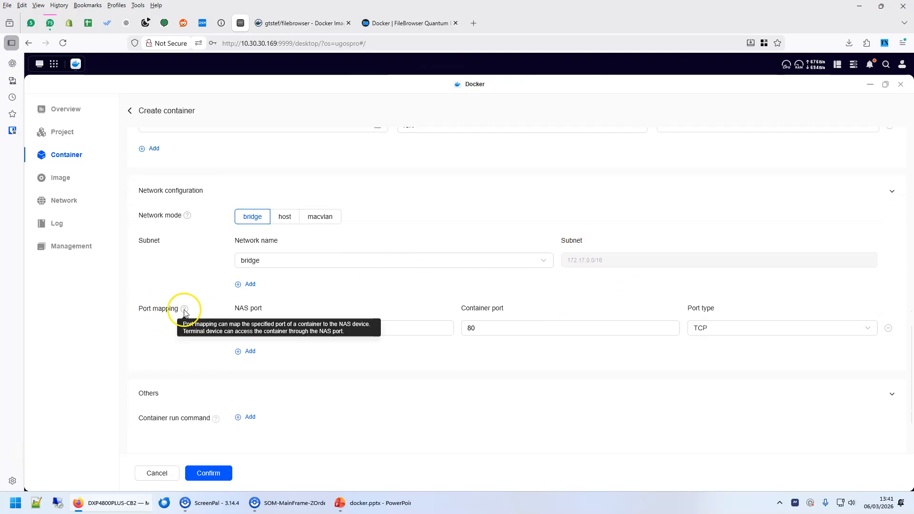
Point out NAS port 41005 mapped to 80, then confirm creating the gtstef_filebrowser-1 container.
{"action": "left_click", "coordinate": [355, 375]}
{"action": "left_click", "coordinate": [274, 328]}
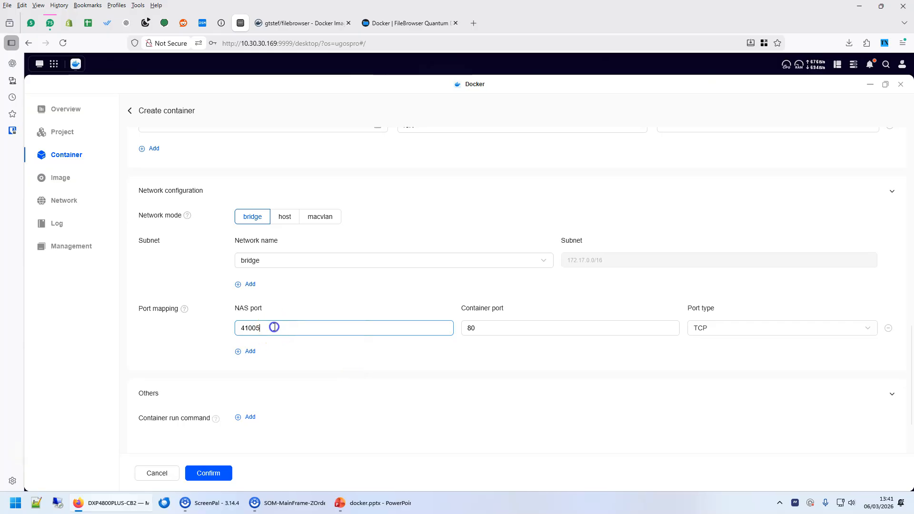
{"action": "left_click_drag", "start_coordinate": [261, 327], "coordinate": [240, 327]}
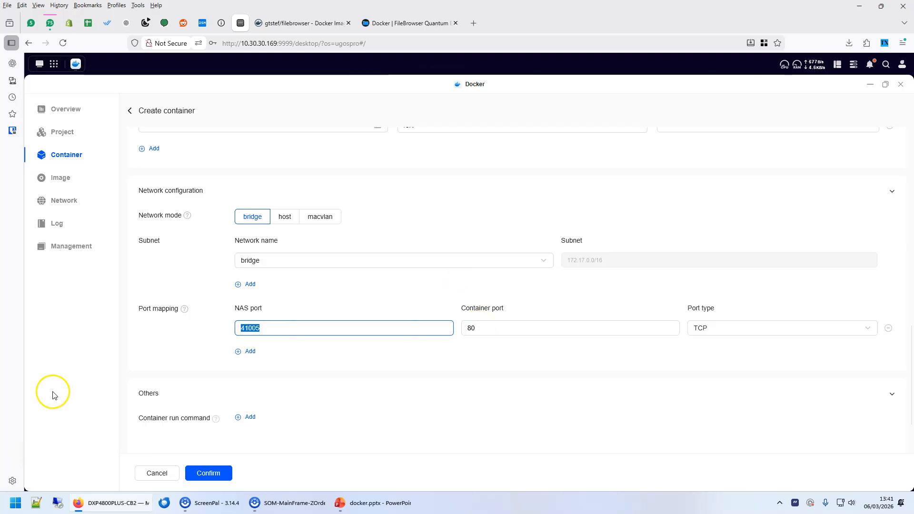
{"action": "left_click_drag", "start_coordinate": [263, 328], "coordinate": [157, 322]}
{"action": "left_click", "coordinate": [285, 330]}
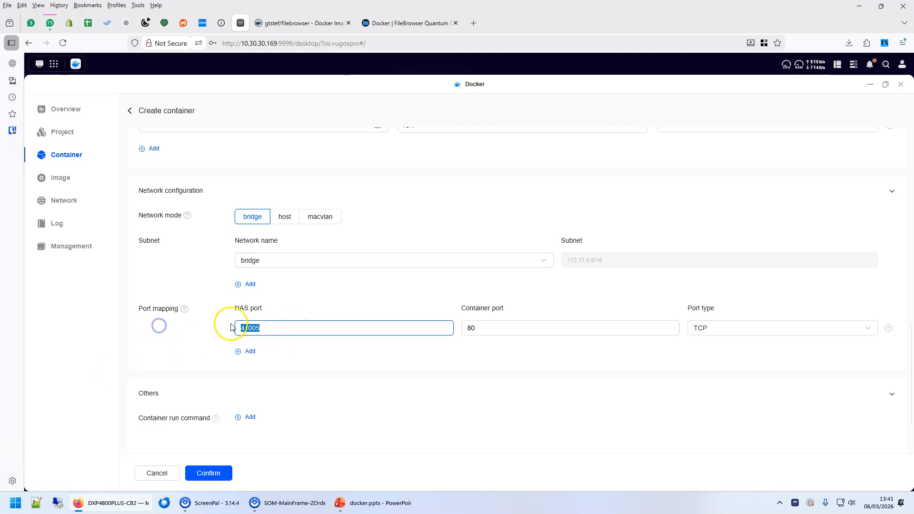
{"action": "left_click", "coordinate": [211, 475]}
{"action": "left_click", "coordinate": [552, 336]}
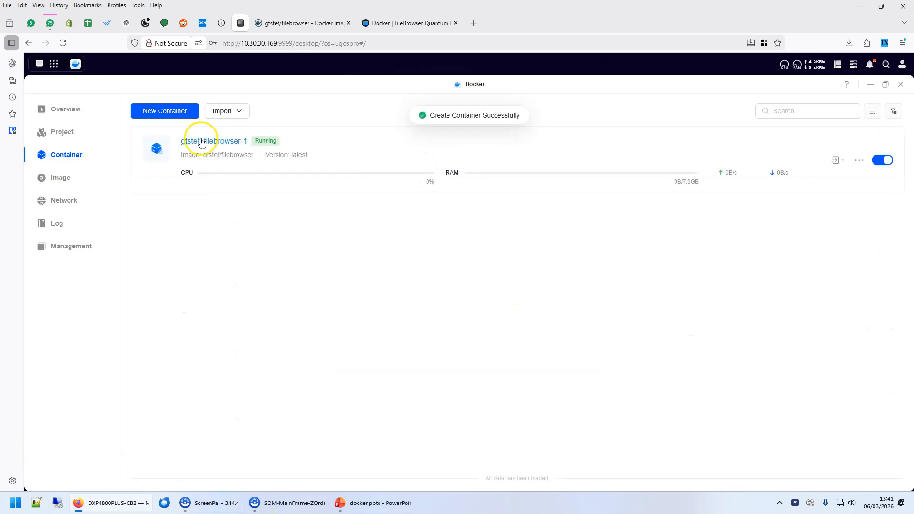
Open gtstef_filebrowser-1's web page through its 41005:80 quick-access port link.
{"action": "left_click", "coordinate": [840, 163]}
{"action": "left_click", "coordinate": [817, 190]}
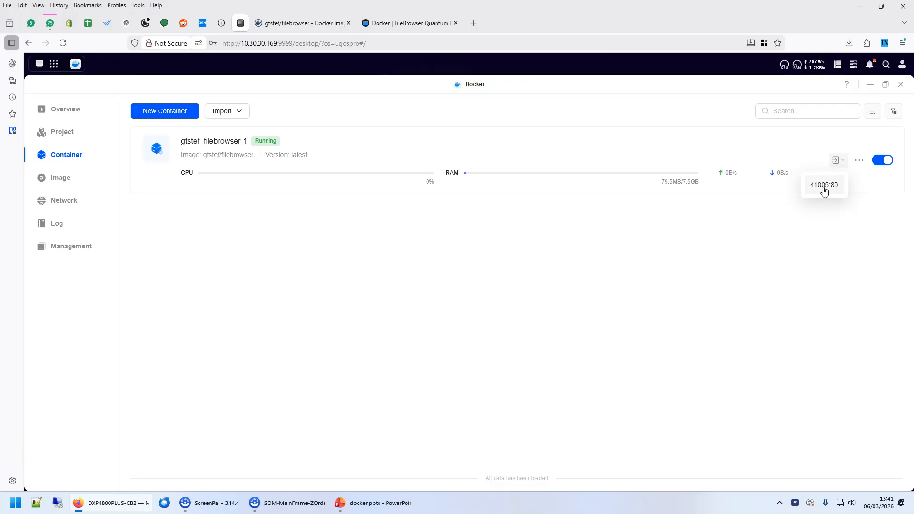
{"action": "left_click", "coordinate": [817, 190]}
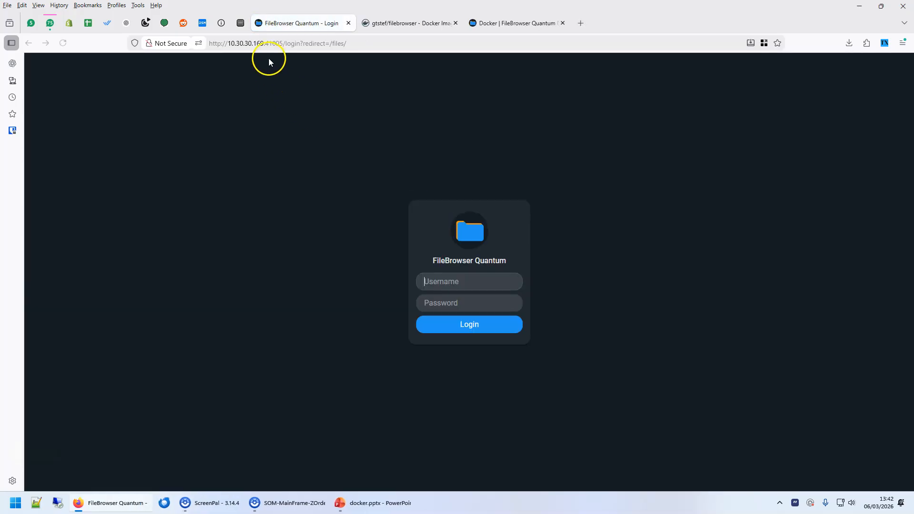
Compare the FileBrowser login's port 41005 with the Docker interface's port 9999 in the address bar.
{"action": "left_click", "coordinate": [233, 43]}
{"action": "left_click", "coordinate": [228, 43]}
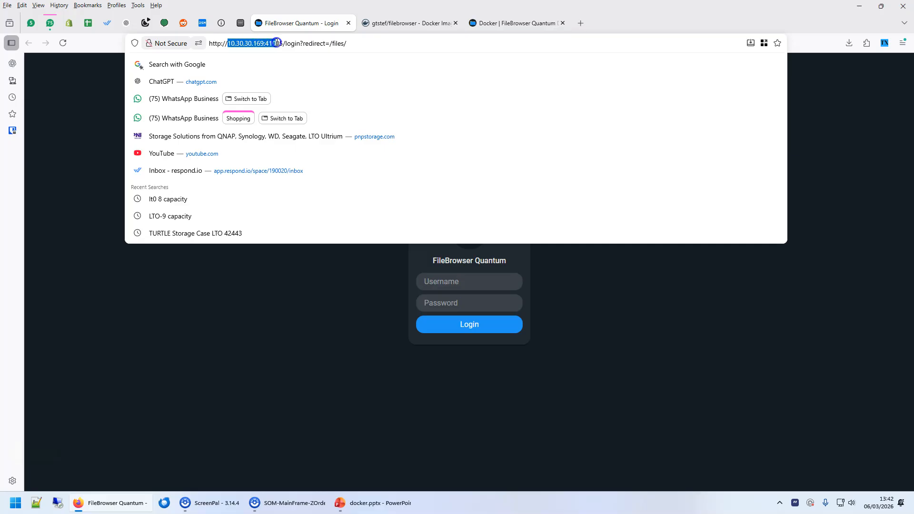
{"action": "left_click_drag", "start_coordinate": [277, 43], "coordinate": [283, 43]}
{"action": "left_click", "coordinate": [240, 24]}
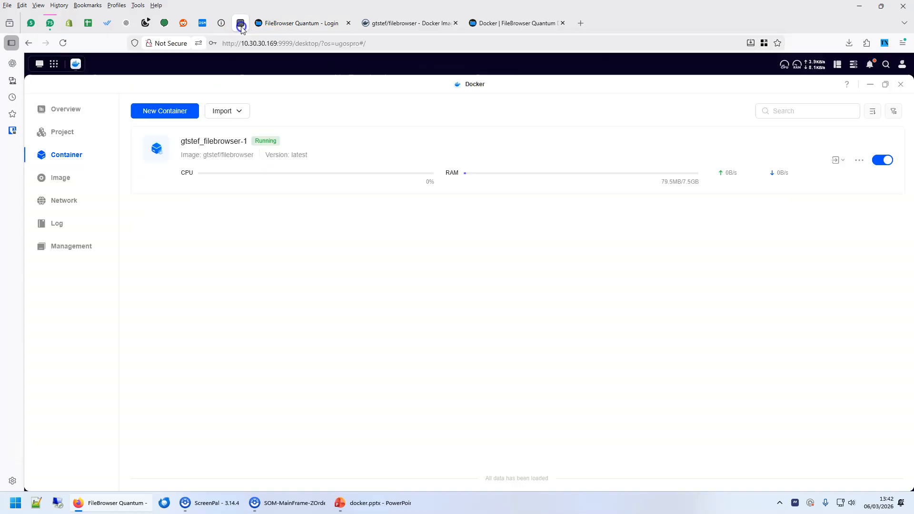
{"action": "left_click_drag", "start_coordinate": [277, 42], "coordinate": [284, 42]}
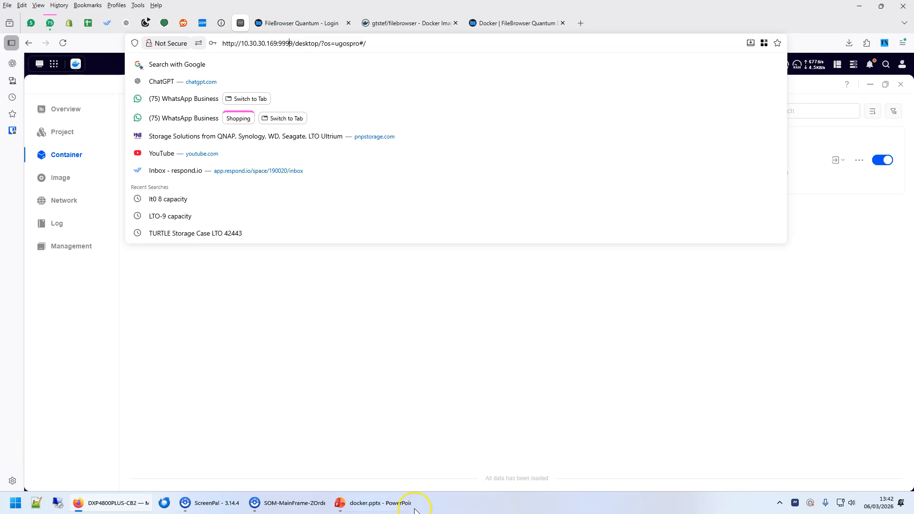
On slide 3, highlight example address 10.30.30.169:9999 and port 8027 of the second address.
{"action": "left_click", "coordinate": [376, 503]}
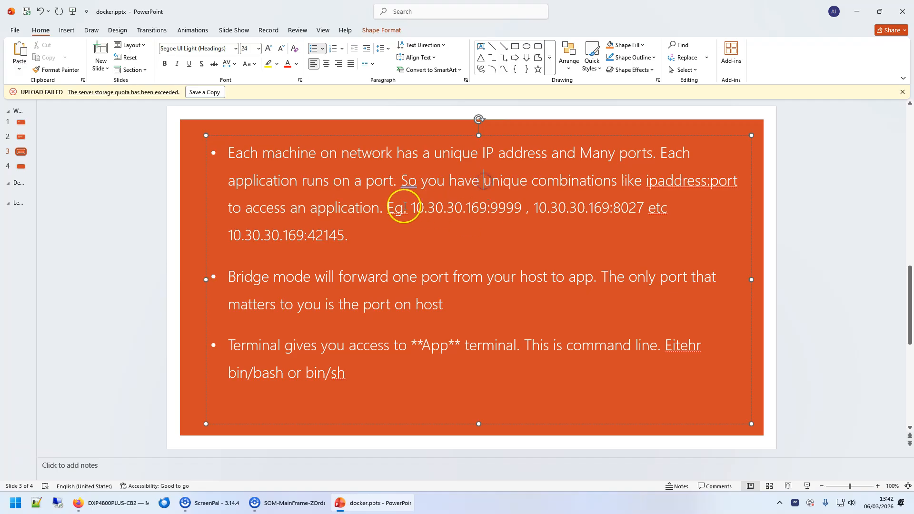
{"action": "left_click_drag", "start_coordinate": [410, 208], "coordinate": [507, 207]}
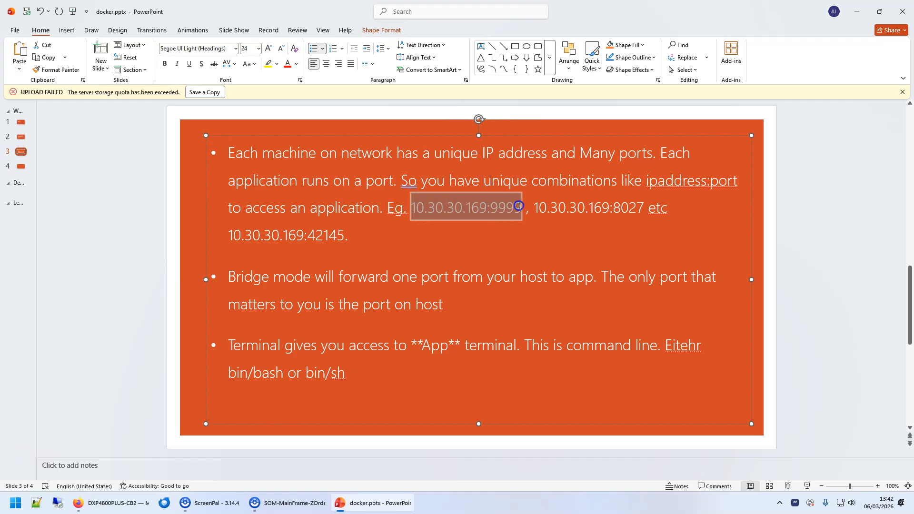
{"action": "left_click", "coordinate": [572, 209]}
{"action": "left_click", "coordinate": [539, 205]}
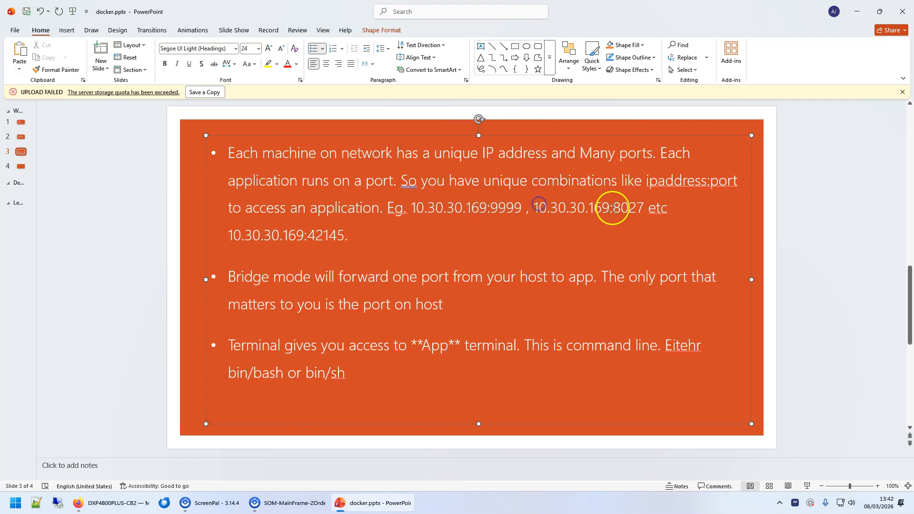
{"action": "left_click_drag", "start_coordinate": [534, 208], "coordinate": [639, 208]}
{"action": "left_click", "coordinate": [615, 207]}
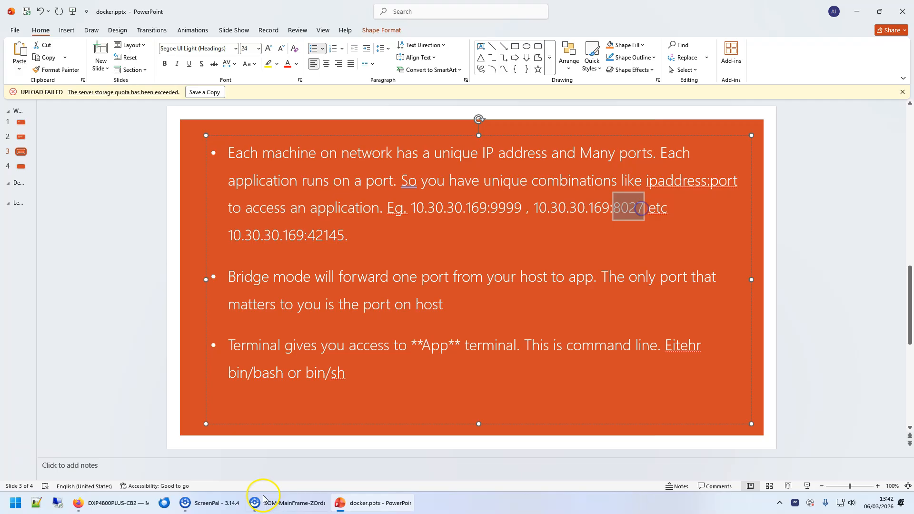
{"action": "left_click", "coordinate": [121, 501]}
Log in to FileBrowser Quantum as admin with the default password, skip saving it, and close the welcome notice.
{"action": "left_click", "coordinate": [276, 20]}
{"action": "left_click", "coordinate": [465, 281]}
{"action": "type", "text": "adm"}
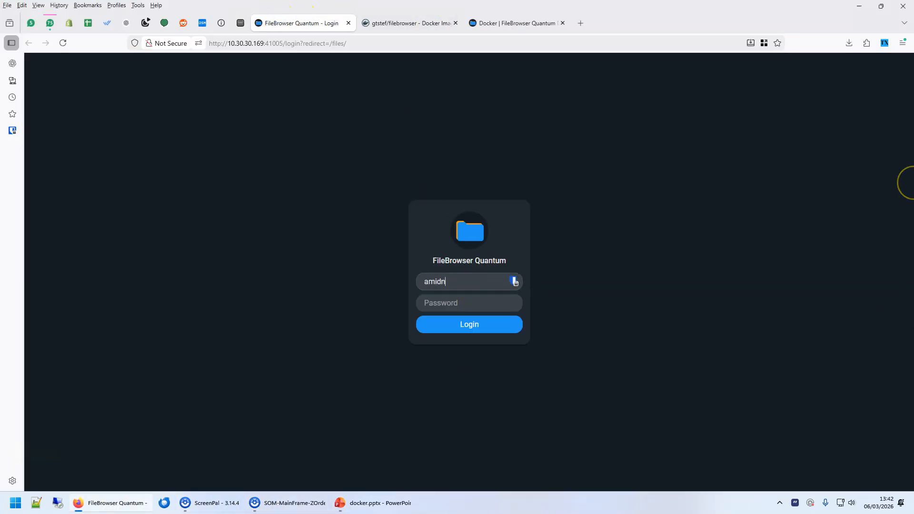
{"action": "type", "text": "in"}
{"action": "key", "text": "Tab"}
{"action": "type", "text": "ad"}
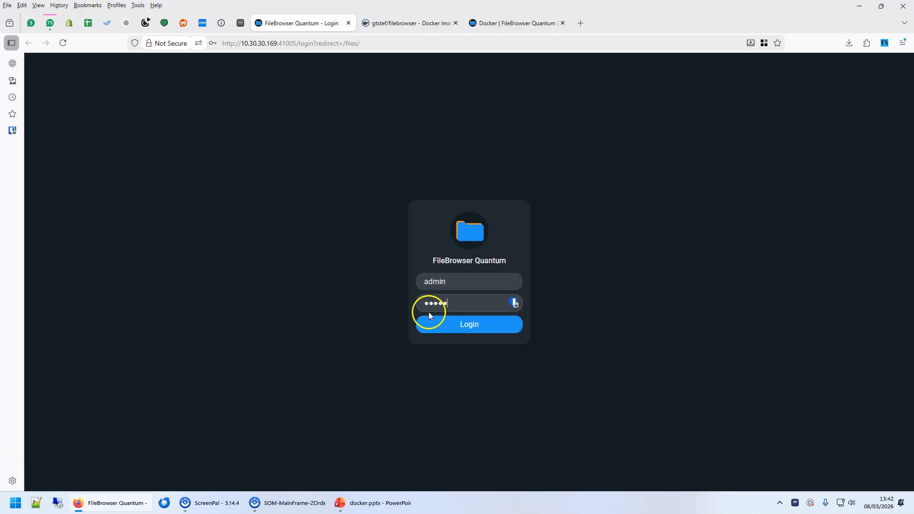
{"action": "left_click", "coordinate": [487, 334]}
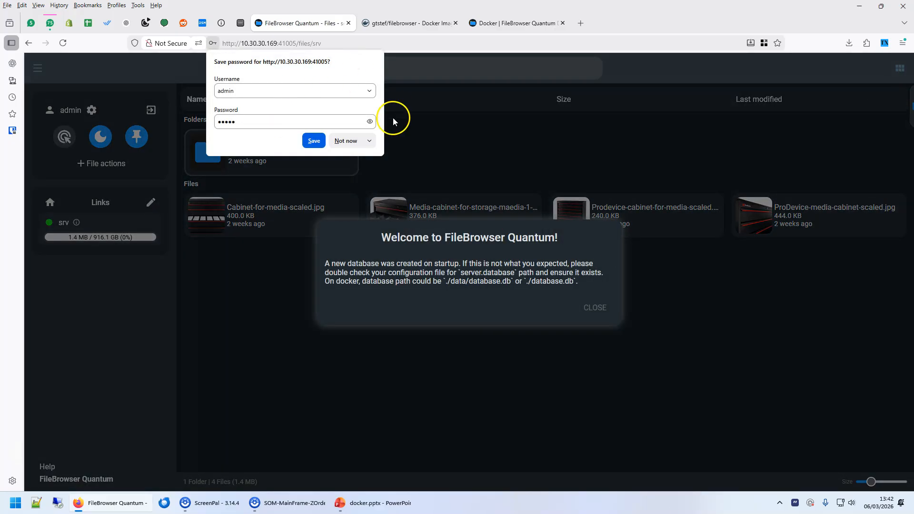
{"action": "left_click", "coordinate": [366, 140]}
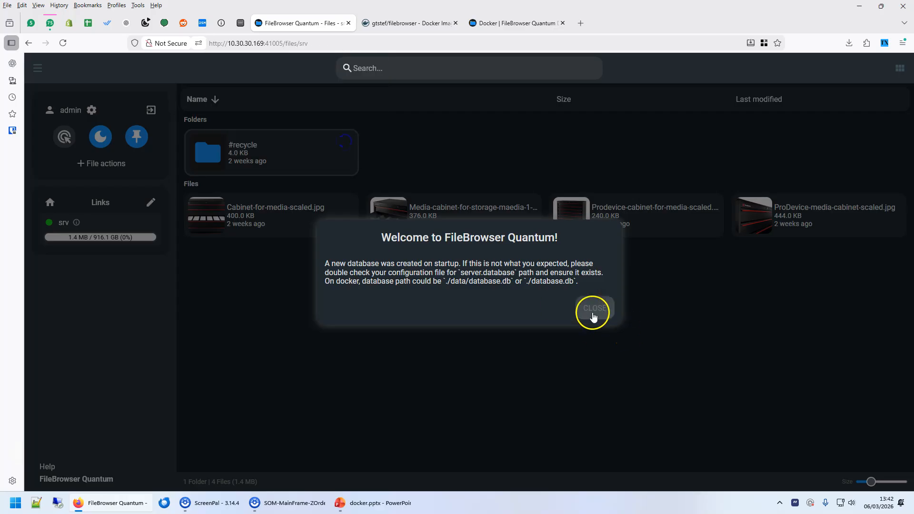
{"action": "left_click", "coordinate": [593, 309]}
{"action": "mouse_move", "coordinate": [391, 220]}
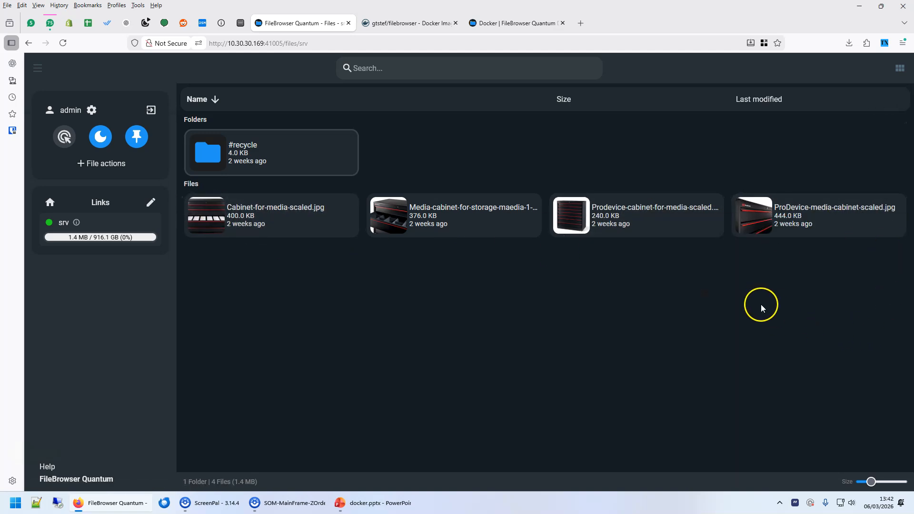
Open gtstef_filebrowser-1's details and review its Network, Port Mapping, Environment variable and Permission tabs.
{"action": "left_click", "coordinate": [240, 23]}
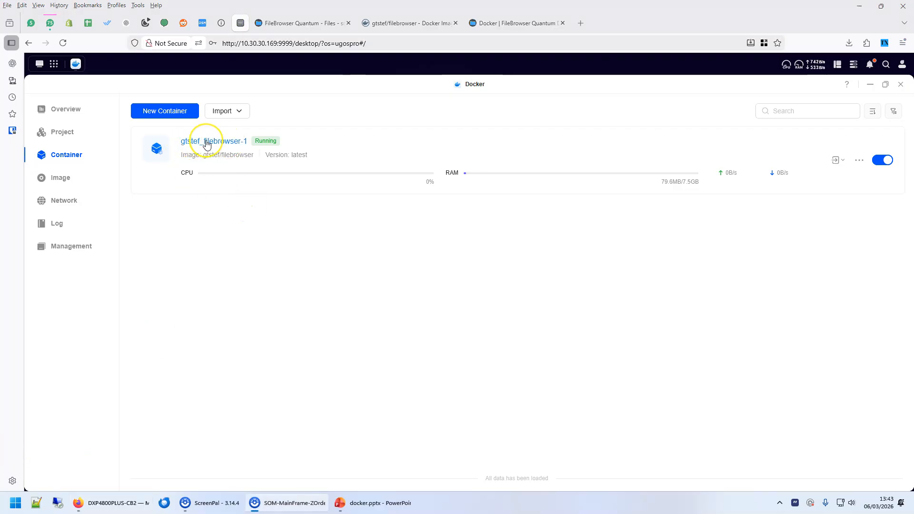
{"action": "left_click", "coordinate": [206, 141]}
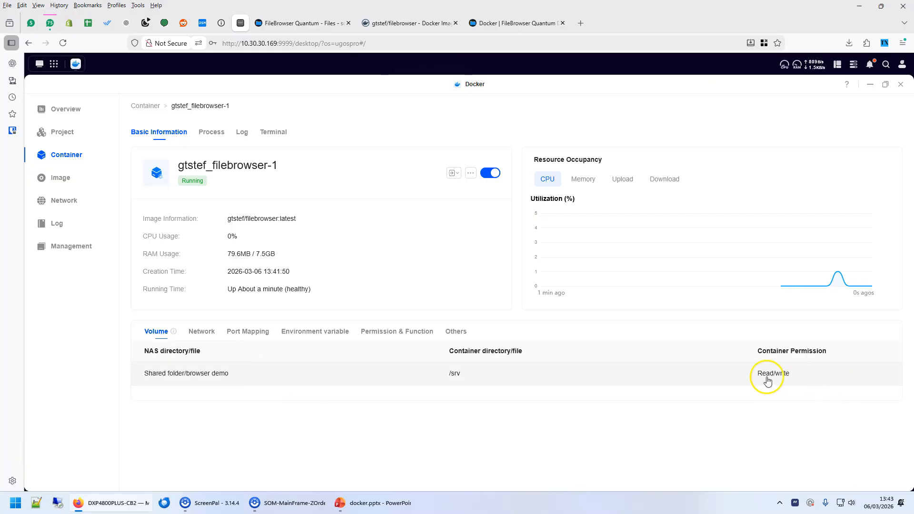
{"action": "left_click", "coordinate": [208, 330]}
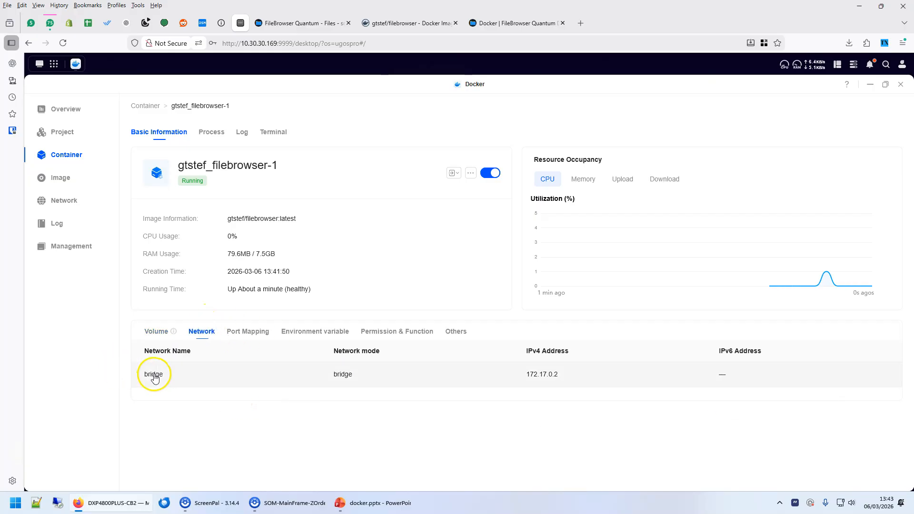
{"action": "left_click", "coordinate": [249, 333]}
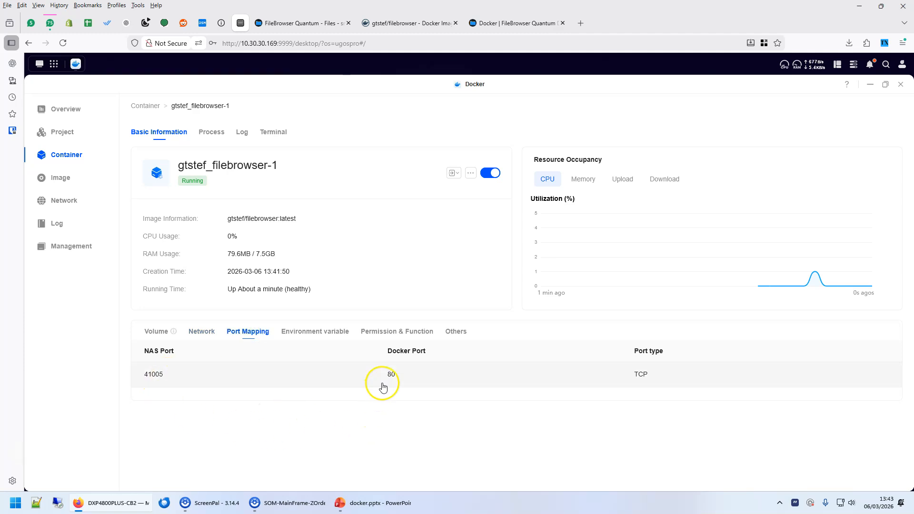
{"action": "left_click", "coordinate": [297, 339]}
{"action": "scroll", "coordinate": [180, 371], "scroll_direction": "down", "scroll_amount": 3}
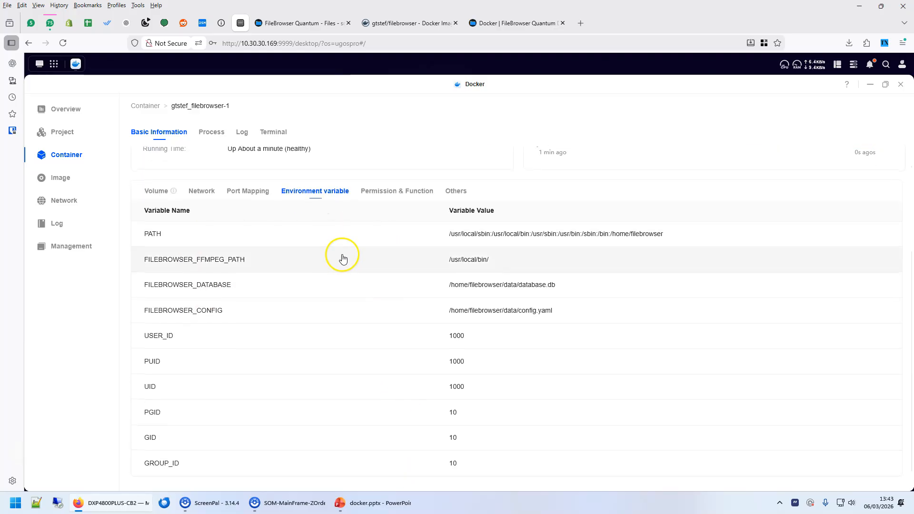
{"action": "scroll", "coordinate": [362, 276], "scroll_direction": "up", "scroll_amount": 3}
{"action": "left_click", "coordinate": [403, 332]}
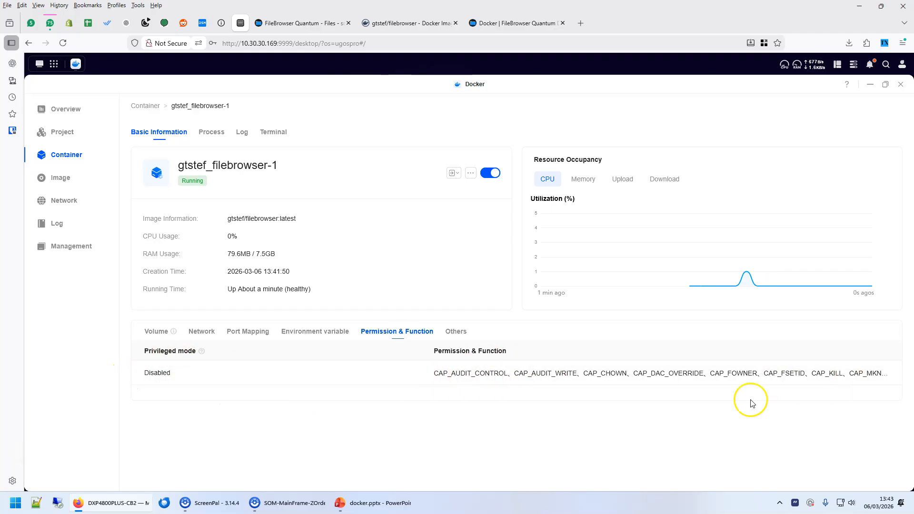
{"action": "left_click", "coordinate": [241, 134]}
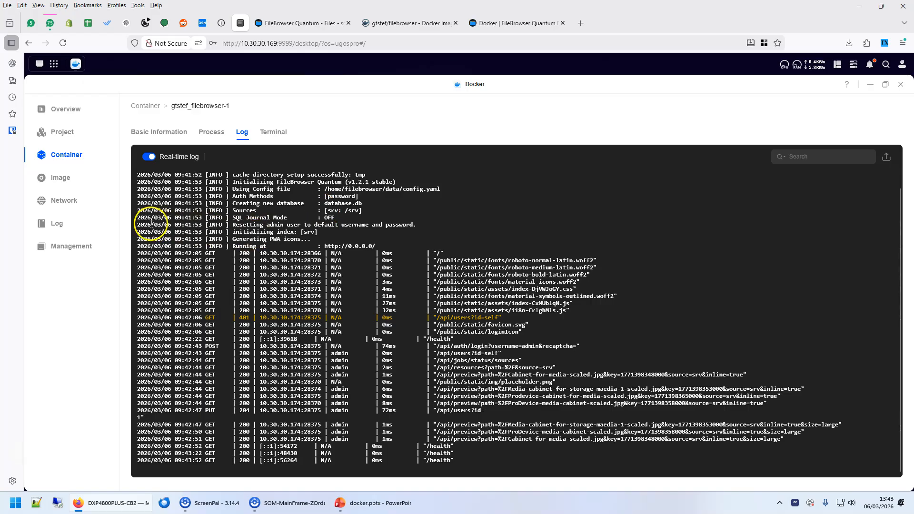
Highlight the 'Resetting admin user' log line, then switch to the container's Terminal page.
{"action": "left_click_drag", "start_coordinate": [137, 228], "coordinate": [332, 224]}
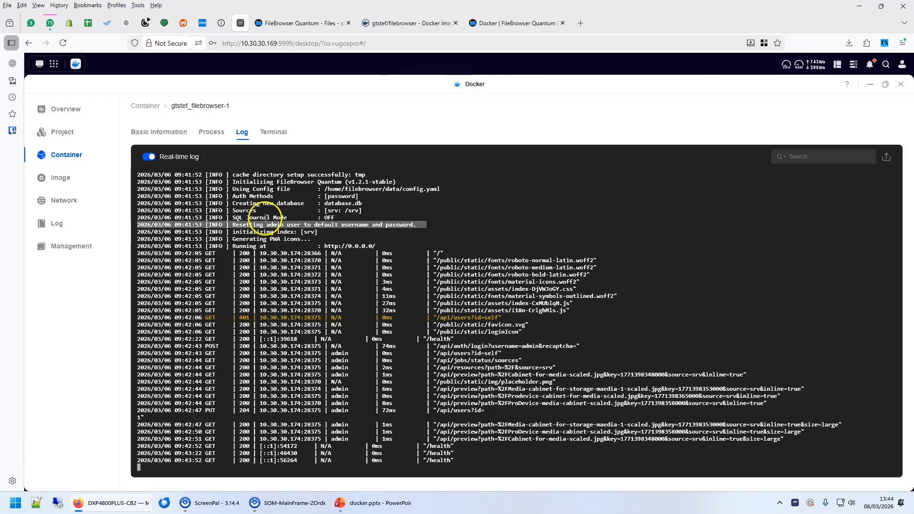
{"action": "left_click", "coordinate": [267, 133]}
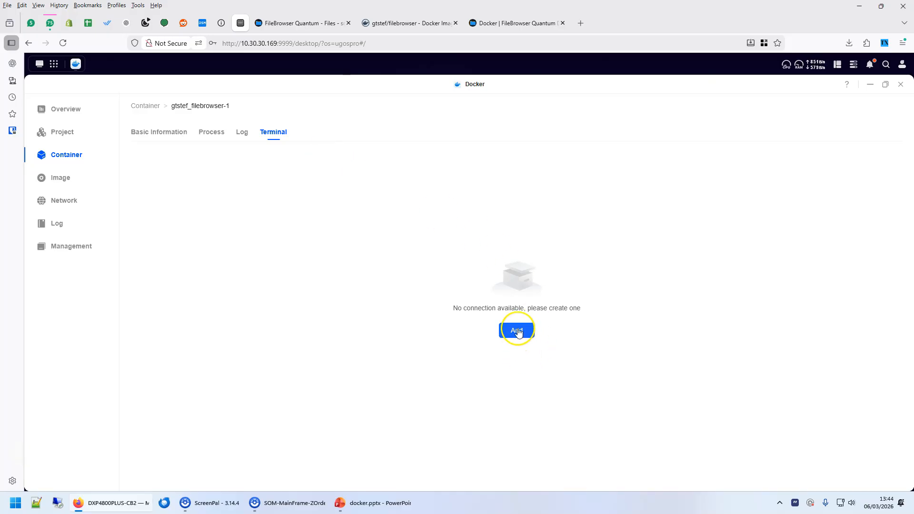
Add a /bin/sh terminal connection to the container, switching from /bin/bash.
{"action": "left_click", "coordinate": [516, 330]}
{"action": "left_click", "coordinate": [434, 287]}
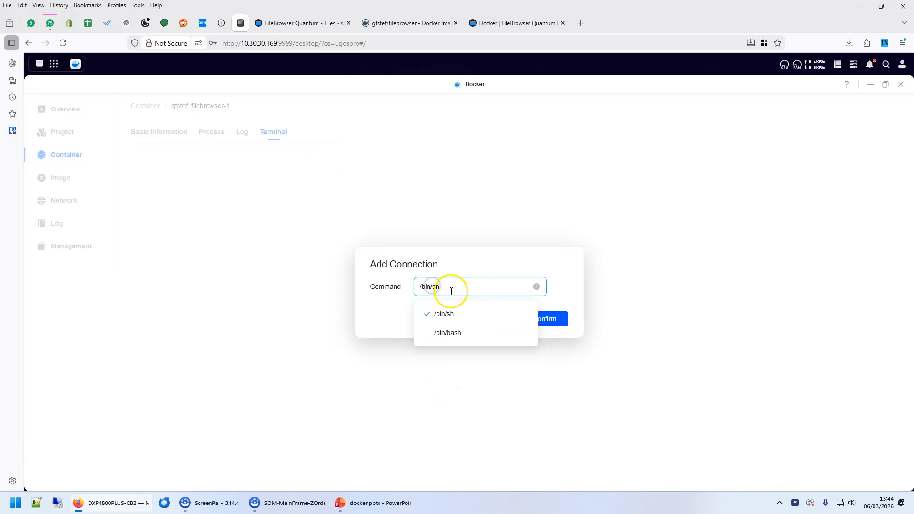
{"action": "left_click", "coordinate": [447, 332]}
{"action": "left_click", "coordinate": [545, 318]}
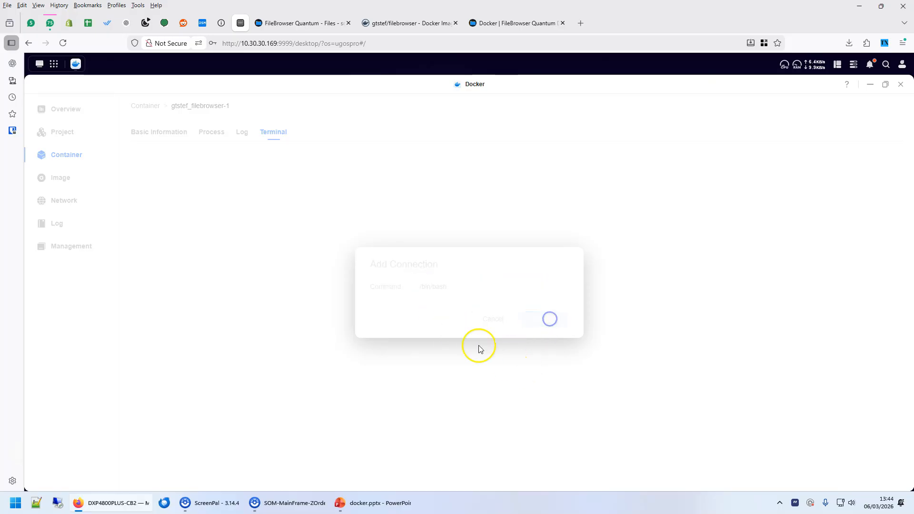
{"action": "left_click", "coordinate": [467, 287]}
{"action": "left_click", "coordinate": [445, 306]}
{"action": "left_click", "coordinate": [546, 321]}
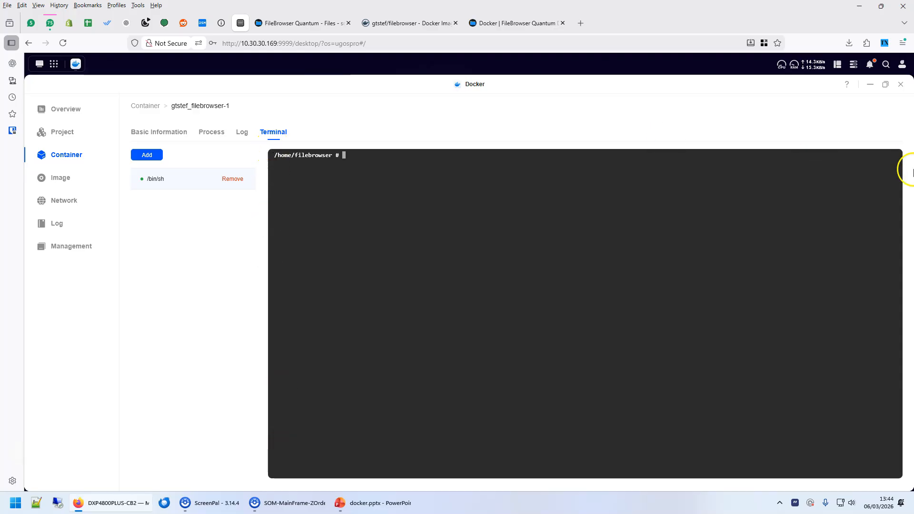
Run ls, cd /, ls and ls srv, then compare the srv files with FileBrowser Quantum.
{"action": "key", "text": "Return"}
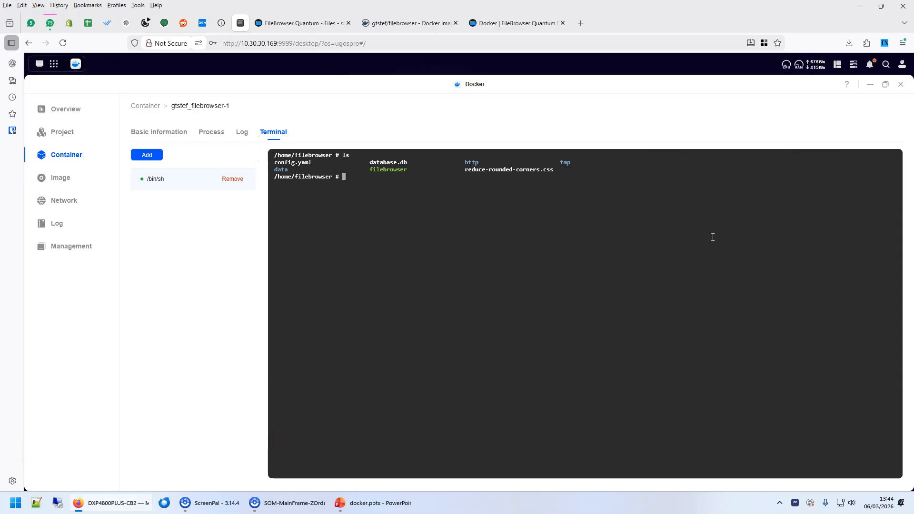
{"action": "type", "text": "cd /"}
{"action": "key", "text": "Return"}
{"action": "type", "text": "ls"}
{"action": "key", "text": "Return"}
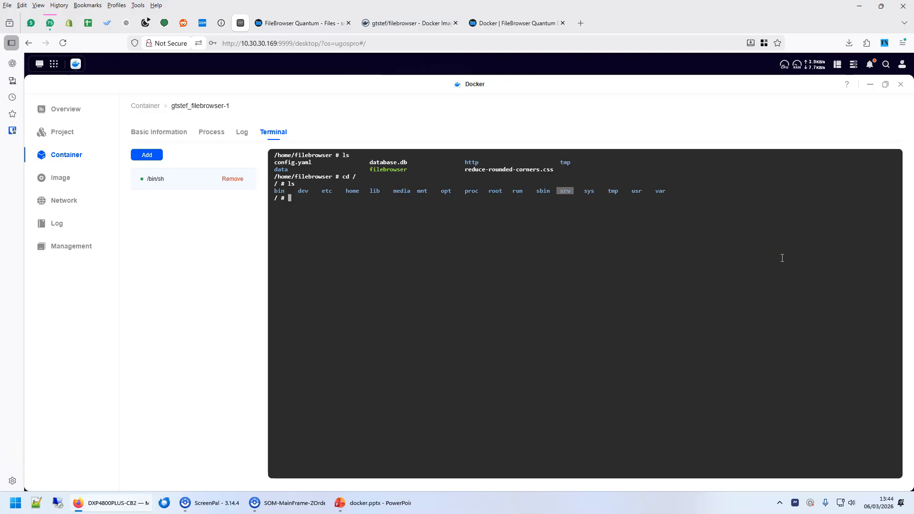
{"action": "type", "text": "c"}
{"action": "type", "text": "ls"}
{"action": "type", "text": " srv"}
{"action": "key", "text": "Return"}
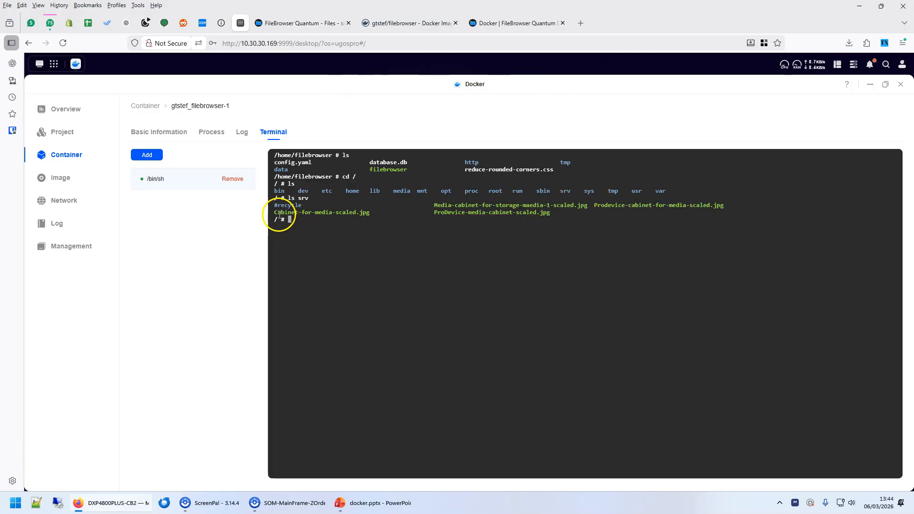
{"action": "left_click_drag", "start_coordinate": [276, 213], "coordinate": [359, 208]}
{"action": "left_click", "coordinate": [311, 23]}
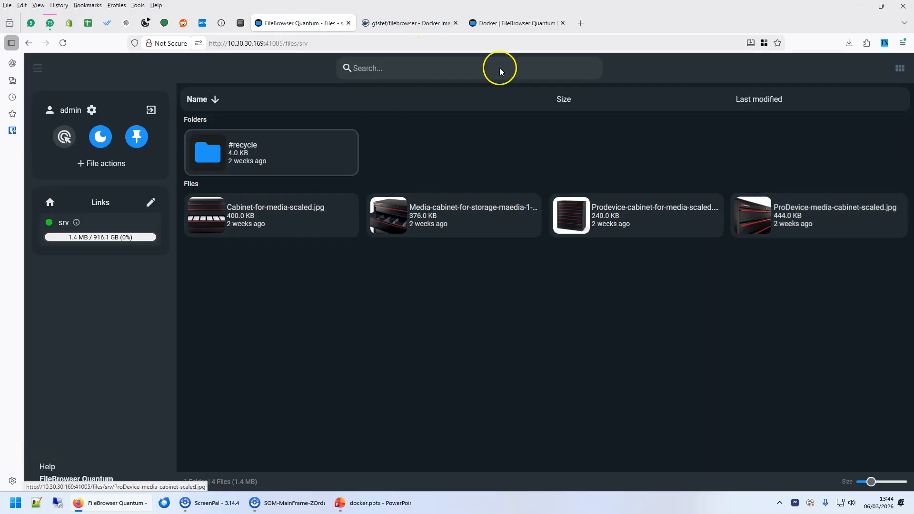
{"action": "left_click", "coordinate": [241, 23]}
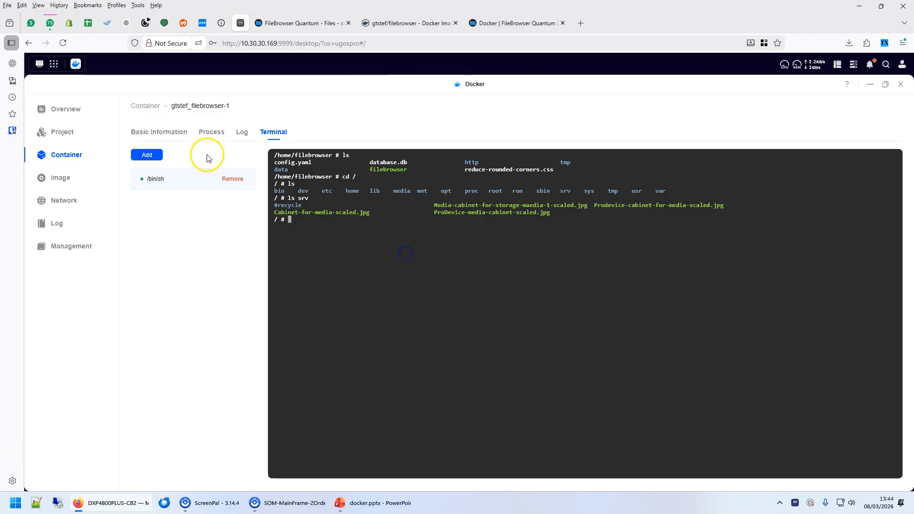
Walk through slide 1's bullets: pulling an image, Image + Settings = app, Tags = Version, Latest.
{"action": "left_click", "coordinate": [368, 508]}
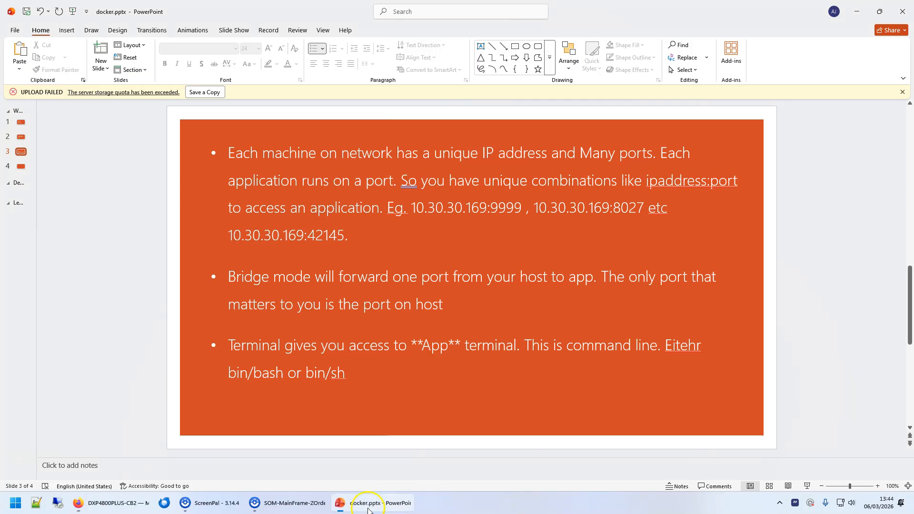
{"action": "scroll", "coordinate": [188, 192], "scroll_direction": "up", "scroll_amount": 4}
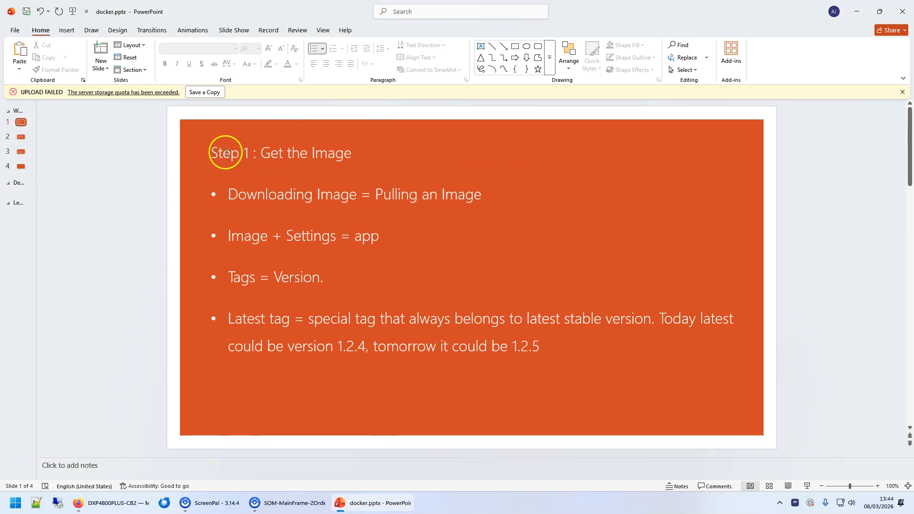
{"action": "left_click", "coordinate": [288, 208]}
{"action": "left_click", "coordinate": [455, 198]}
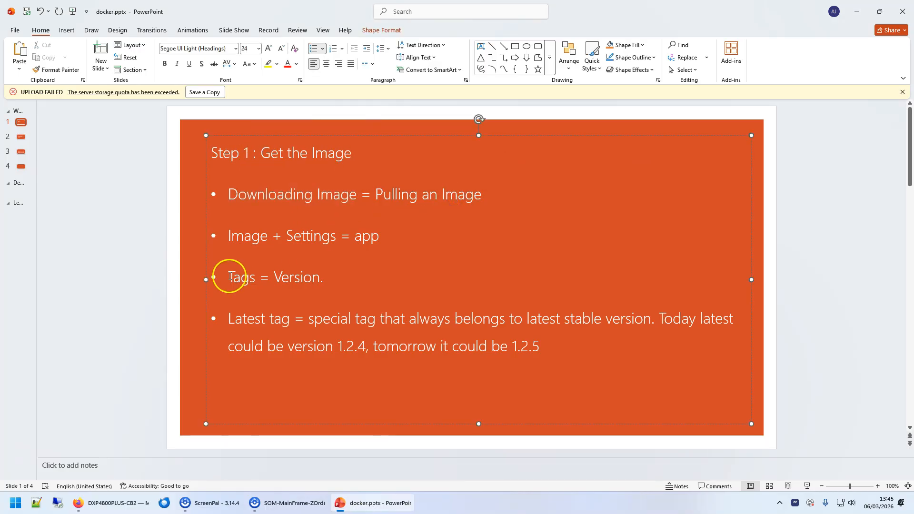
{"action": "left_click_drag", "start_coordinate": [237, 235], "coordinate": [357, 234]}
{"action": "left_click", "coordinate": [364, 236]}
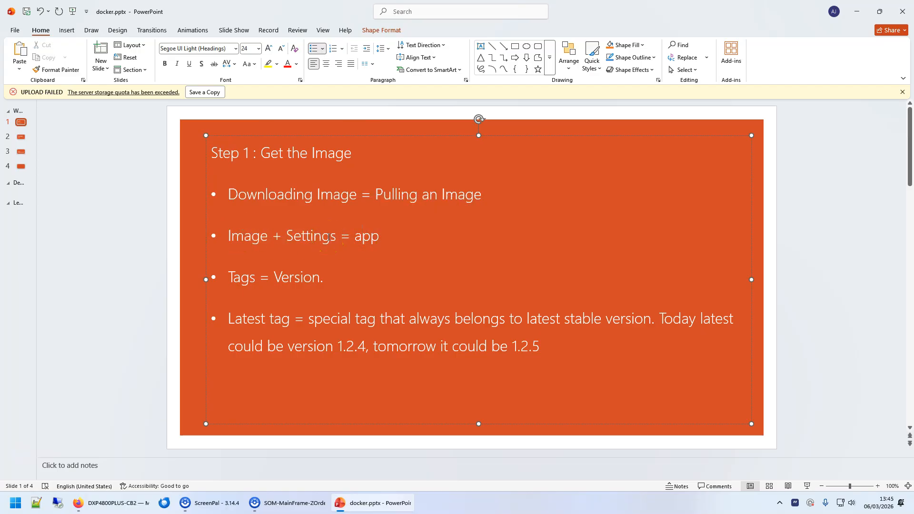
{"action": "left_click_drag", "start_coordinate": [229, 277], "coordinate": [320, 273]}
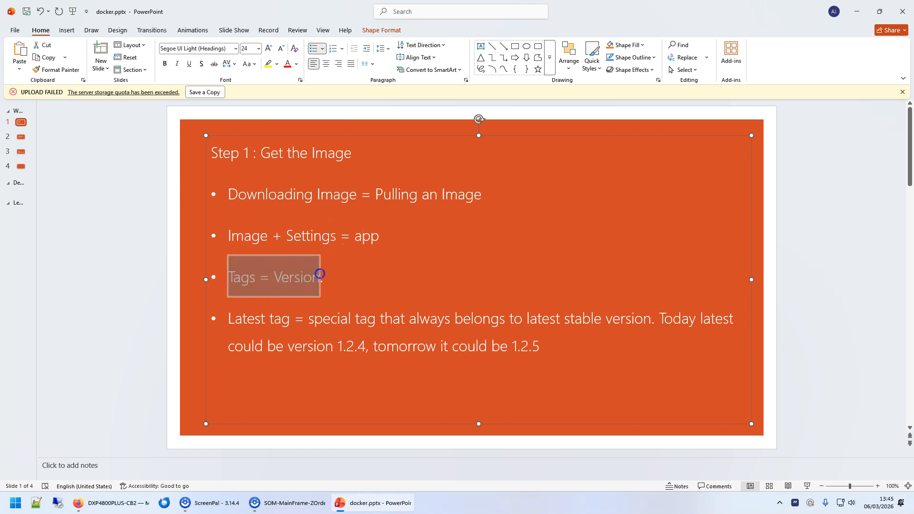
{"action": "double_click", "coordinate": [257, 318]}
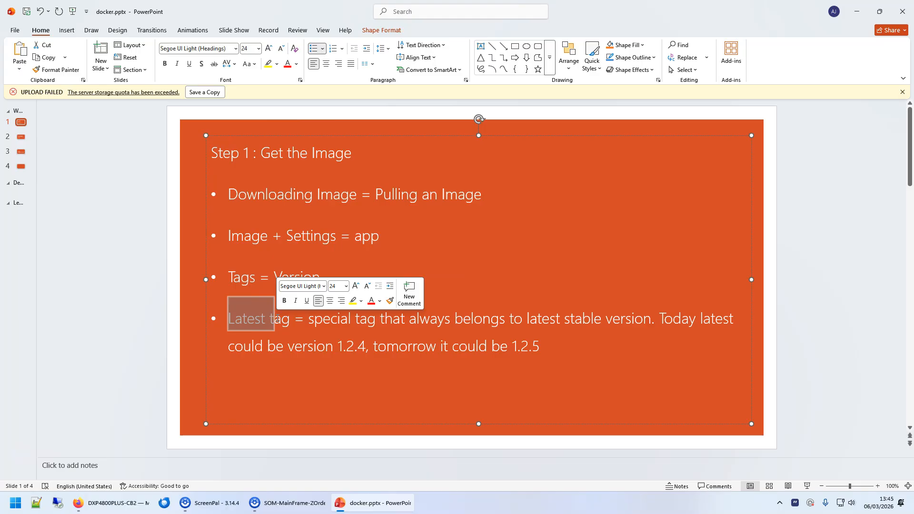
On slide 2, highlight the Docker run and Ugreen NAS = Host bullets.
{"action": "left_click", "coordinate": [29, 136]}
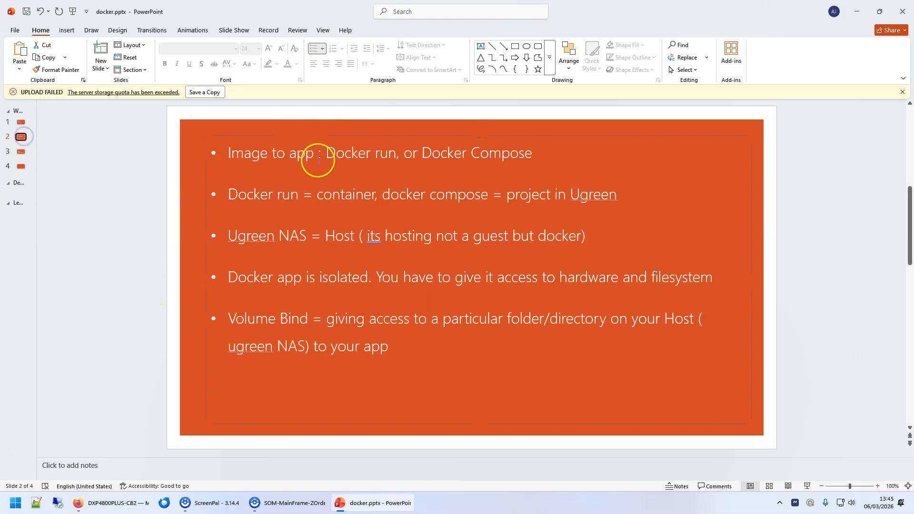
{"action": "left_click_drag", "start_coordinate": [325, 151], "coordinate": [396, 150]}
{"action": "left_click", "coordinate": [453, 153]}
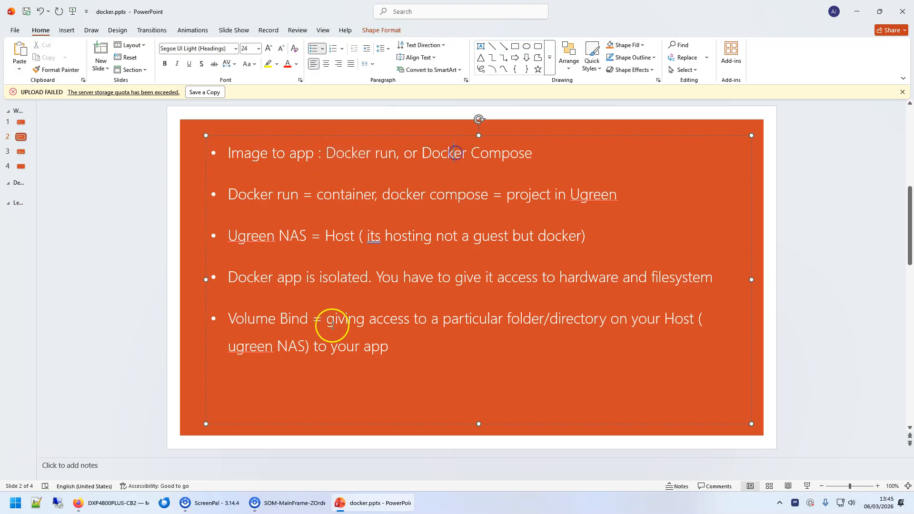
{"action": "left_click", "coordinate": [148, 495]}
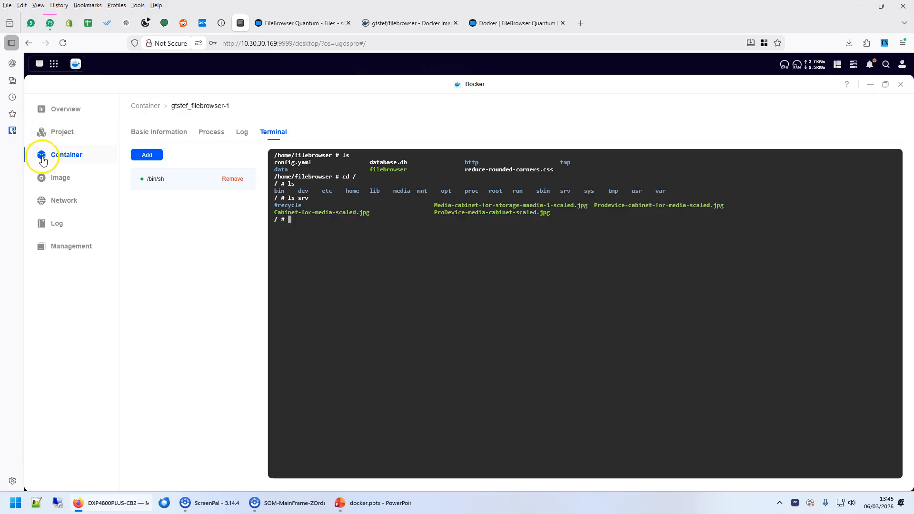
{"action": "left_click", "coordinate": [366, 503]}
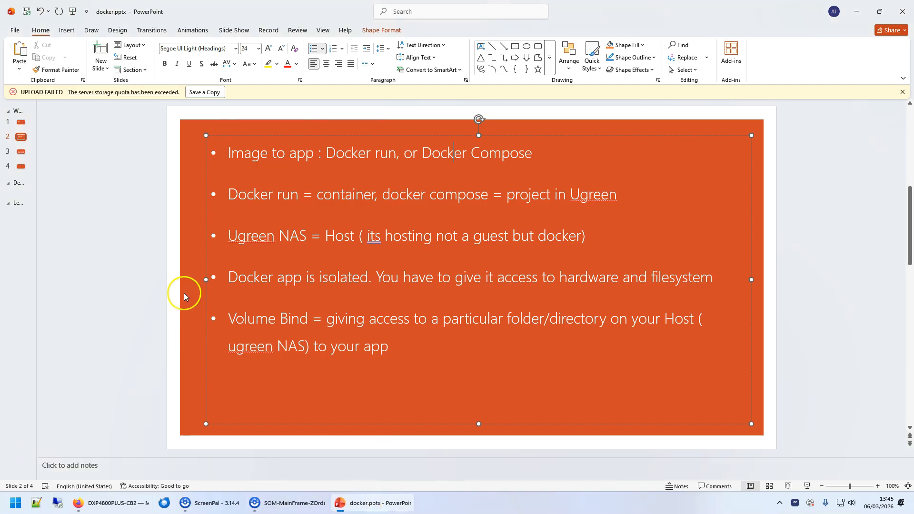
{"action": "left_click_drag", "start_coordinate": [244, 232], "coordinate": [587, 223]}
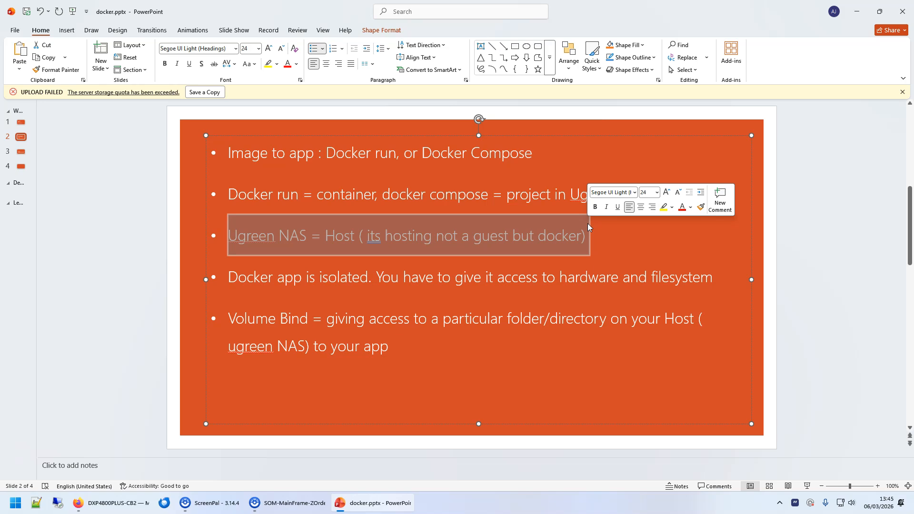
{"action": "left_click", "coordinate": [351, 234]}
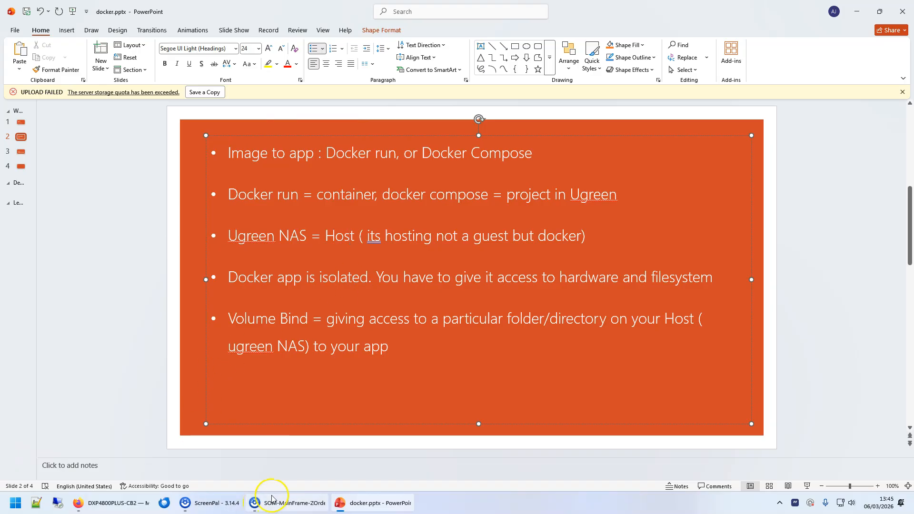
{"action": "left_click", "coordinate": [117, 503]}
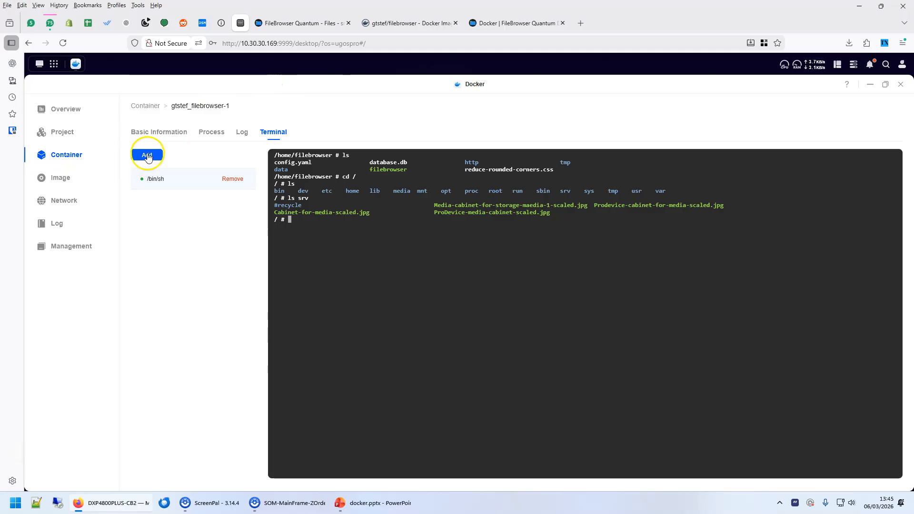
Disconnect the terminal and start a new container from the gtstef/filebrowser (latest) image.
{"action": "left_click", "coordinate": [53, 154]}
{"action": "left_click", "coordinate": [543, 314]}
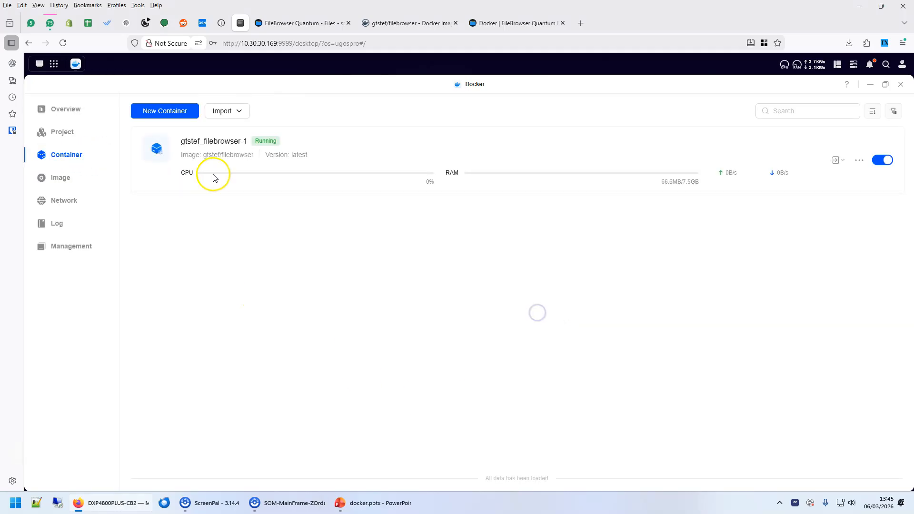
{"action": "left_click", "coordinate": [204, 142]}
{"action": "left_click", "coordinate": [62, 136]}
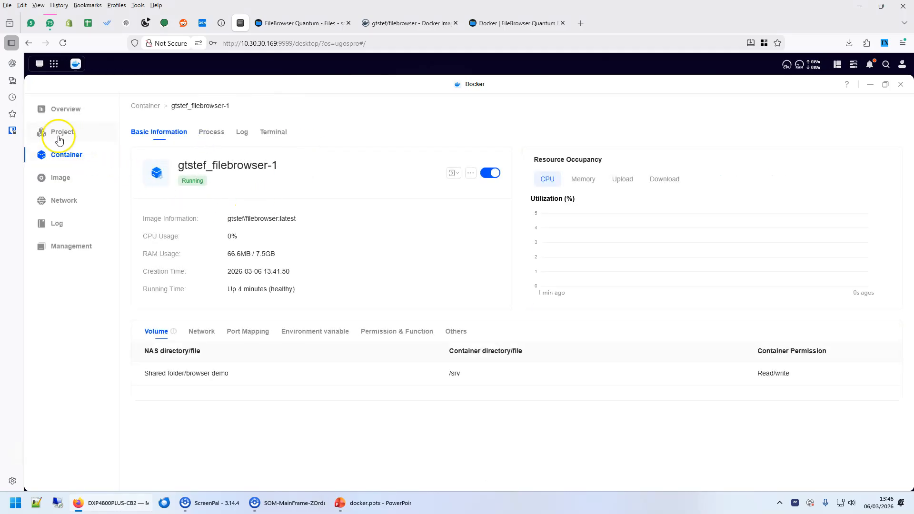
{"action": "left_click", "coordinate": [64, 152]}
{"action": "left_click", "coordinate": [158, 106]}
{"action": "left_click", "coordinate": [550, 286]}
{"action": "left_click", "coordinate": [431, 309]}
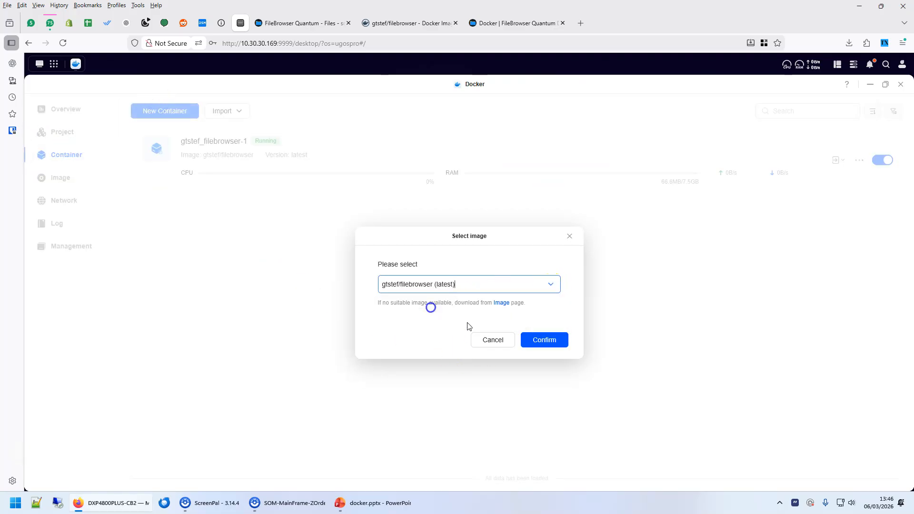
{"action": "left_click", "coordinate": [551, 341]}
Add a volume binding the browser demo shared folder to /srv.
{"action": "scroll", "coordinate": [228, 314], "scroll_direction": "down", "scroll_amount": 2}
{"action": "scroll", "coordinate": [236, 310], "scroll_direction": "down", "scroll_amount": 6}
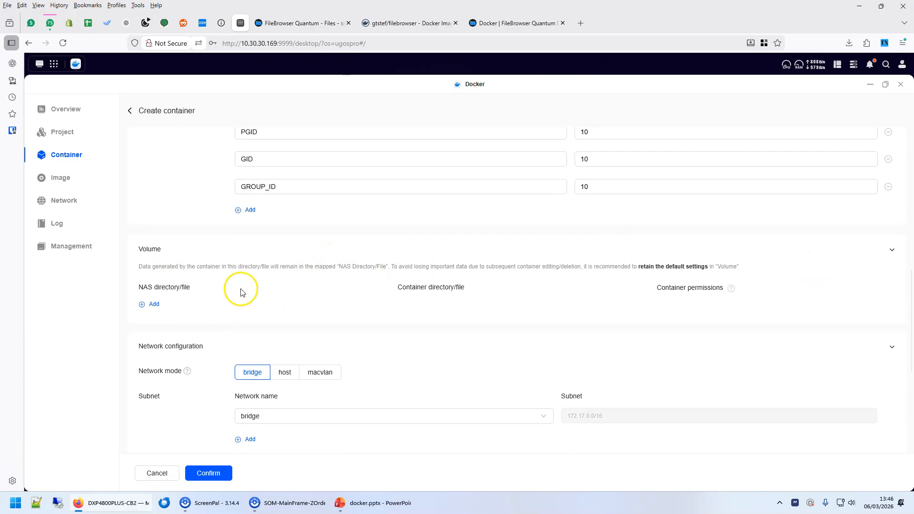
{"action": "left_click", "coordinate": [152, 304]}
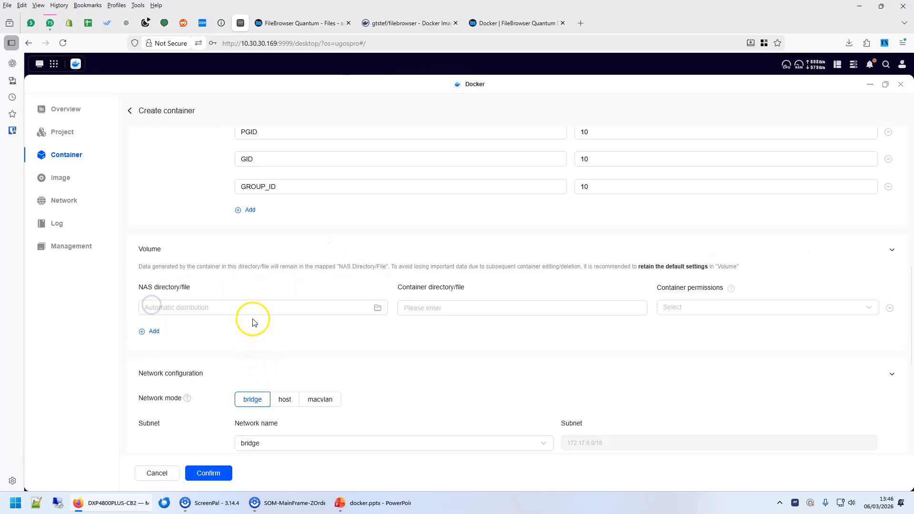
{"action": "left_click", "coordinate": [252, 311]}
{"action": "left_click", "coordinate": [430, 255]}
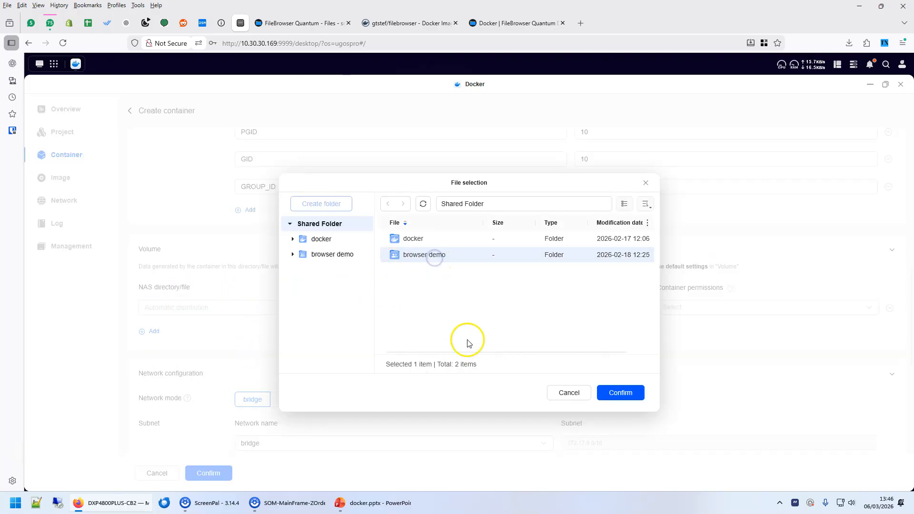
{"action": "left_click", "coordinate": [620, 392]}
{"action": "left_click", "coordinate": [472, 310]}
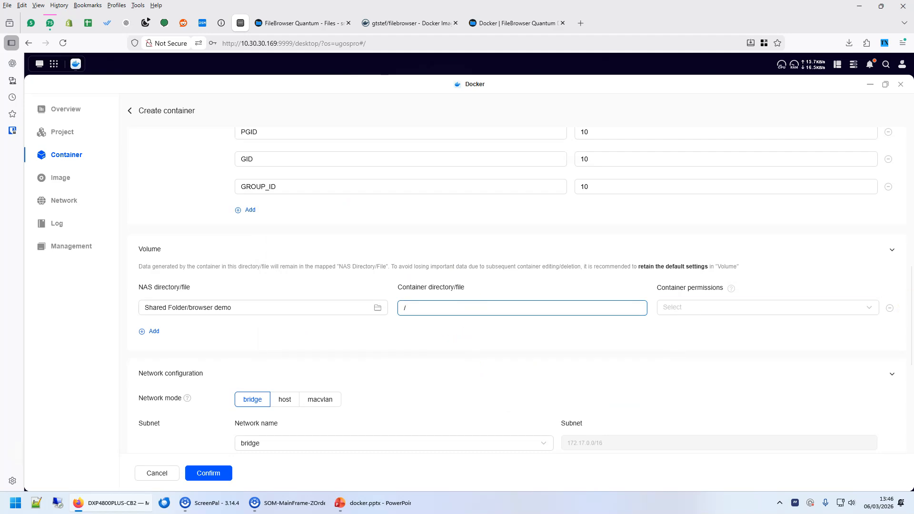
{"action": "type", "text": "srv"}
{"action": "left_click", "coordinate": [771, 308]}
Keep bridge network mode and select NAS port 39681 for replacement.
{"action": "left_click", "coordinate": [342, 503]}
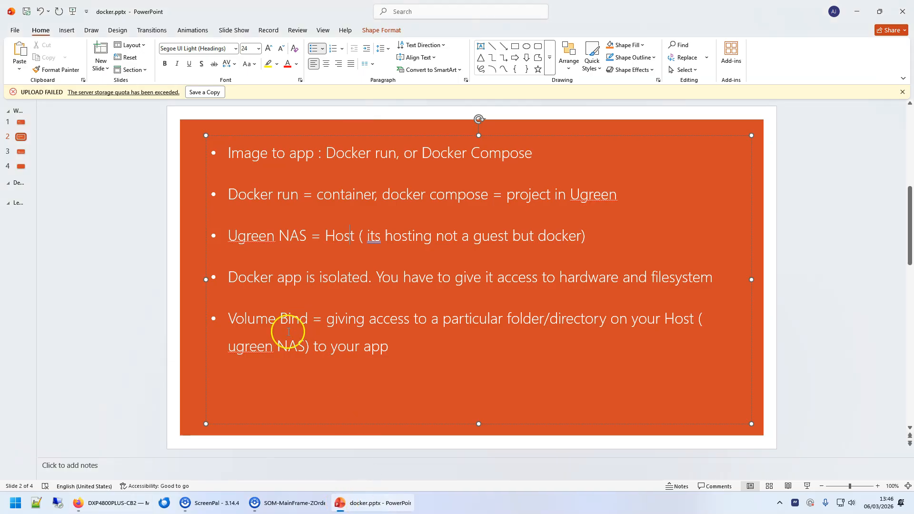
{"action": "left_click", "coordinate": [154, 508]}
{"action": "scroll", "coordinate": [359, 326], "scroll_direction": "down", "scroll_amount": 3}
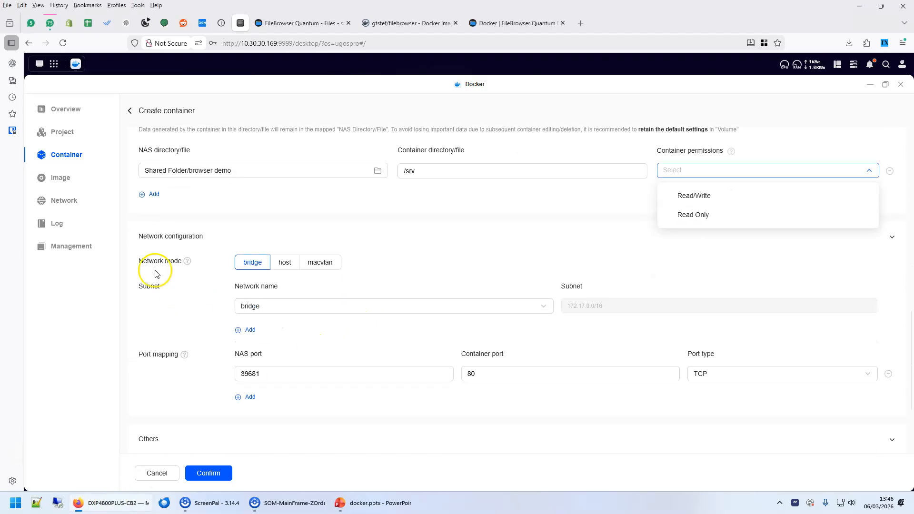
{"action": "left_click", "coordinate": [244, 266]}
{"action": "left_click", "coordinate": [251, 376]}
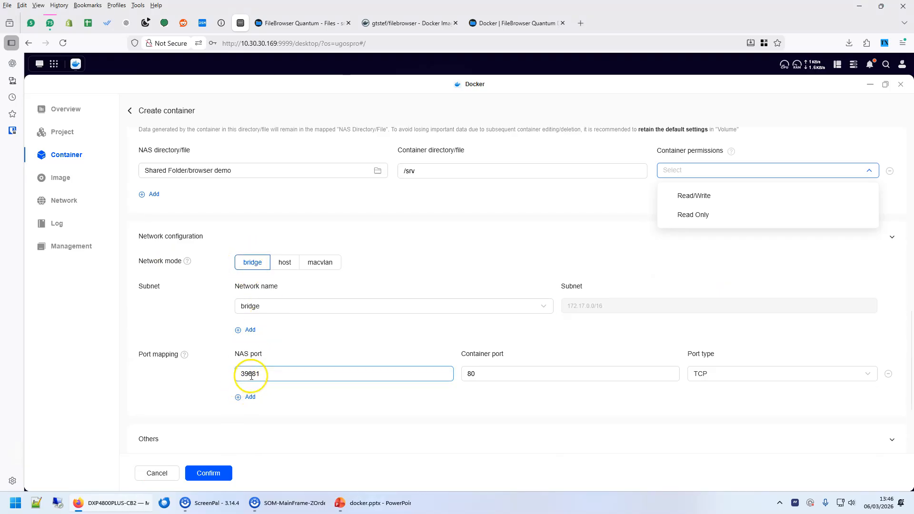
{"action": "left_click_drag", "start_coordinate": [269, 375], "coordinate": [223, 374]}
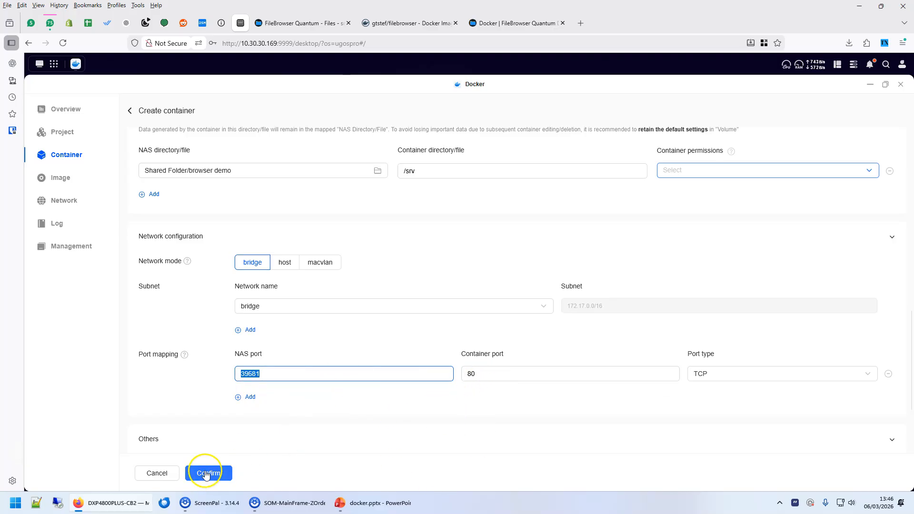
Close and reopen Docker maximized, then add a /bin/sh terminal connection to gtstef_filebrowser-1.
{"action": "left_click", "coordinate": [900, 84]}
{"action": "left_click", "coordinate": [217, 92]}
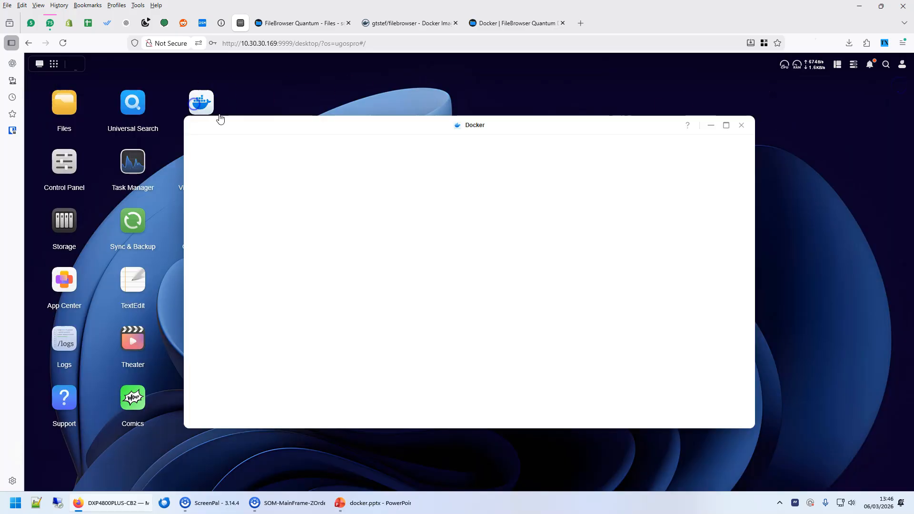
{"action": "left_click", "coordinate": [724, 125]}
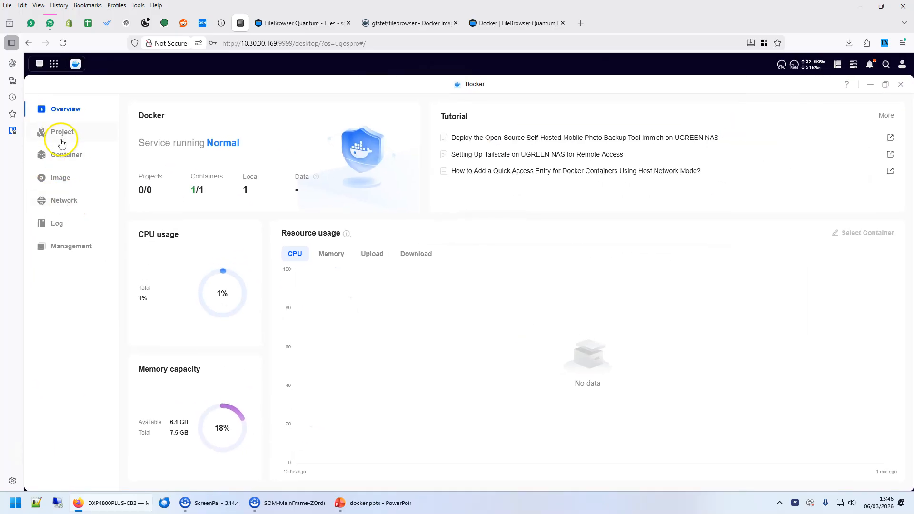
{"action": "left_click", "coordinate": [63, 155]}
{"action": "left_click", "coordinate": [216, 139]}
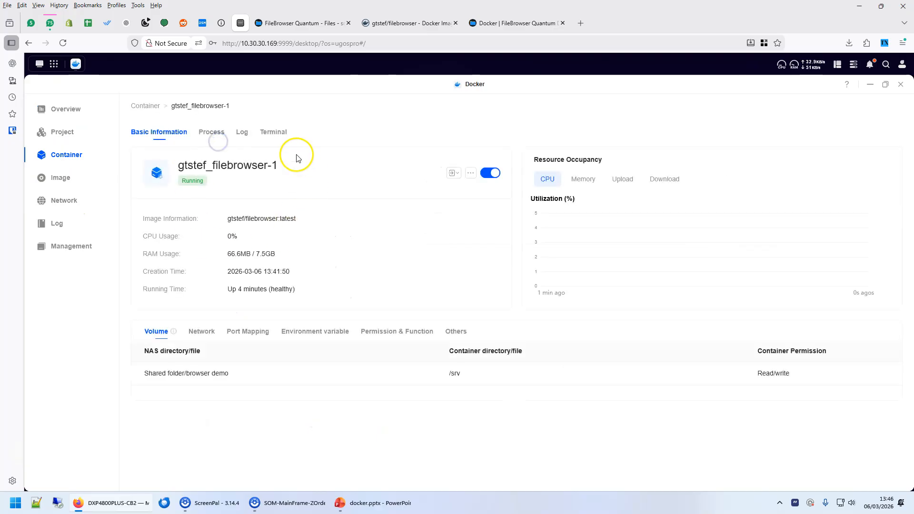
{"action": "left_click", "coordinate": [279, 133]}
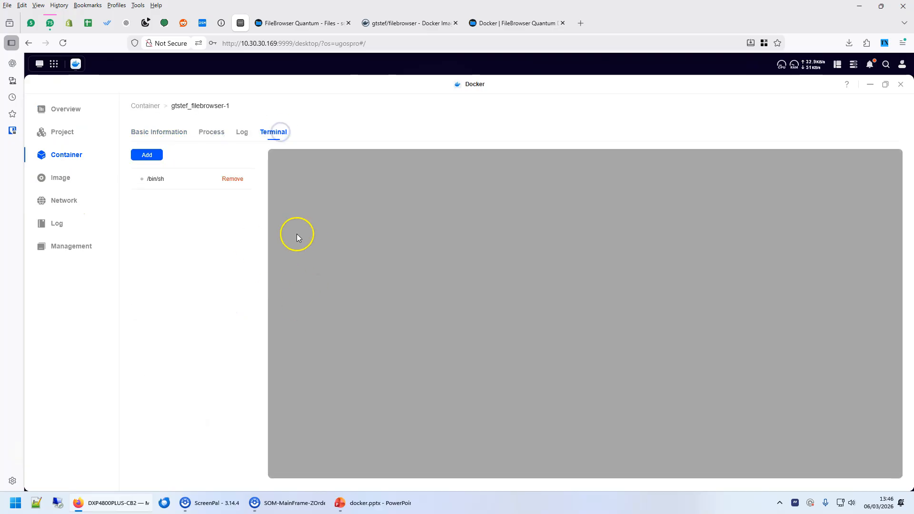
{"action": "left_click", "coordinate": [146, 154]}
{"action": "left_click", "coordinate": [533, 325]}
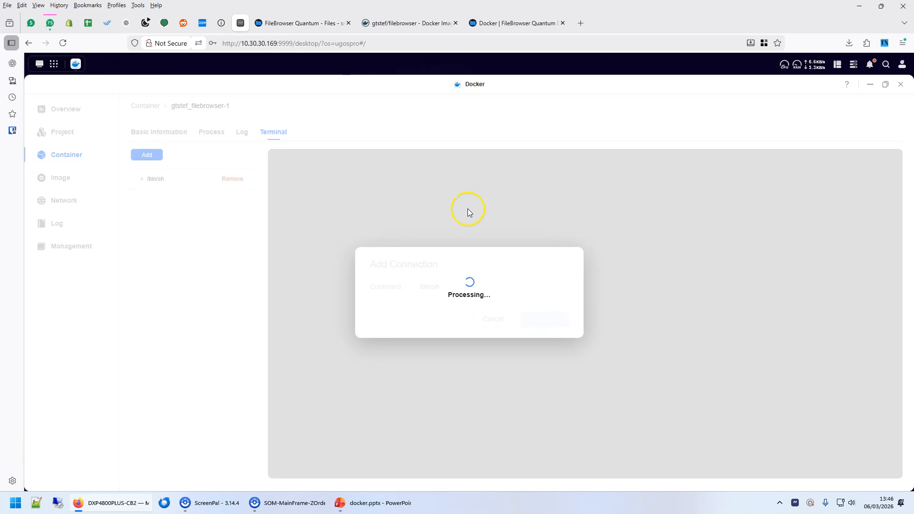